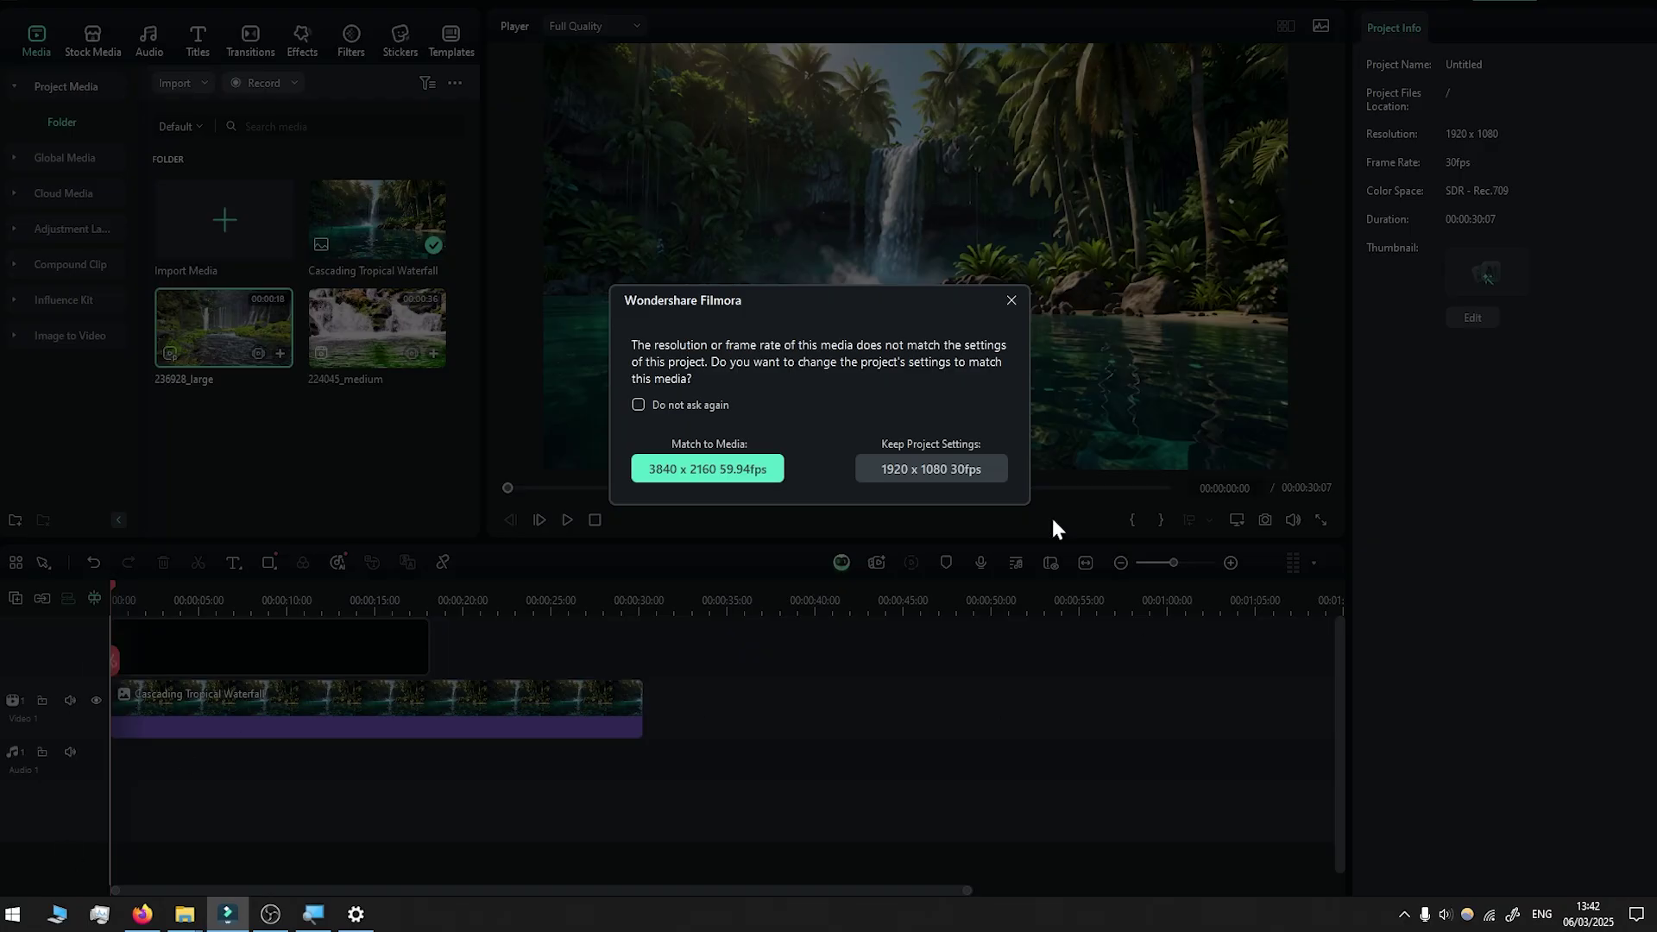
# Keep the 1920 x 1080 30fps settings and draw a closed mask around the 236928_large waterfall.
pyautogui.click(909, 467)
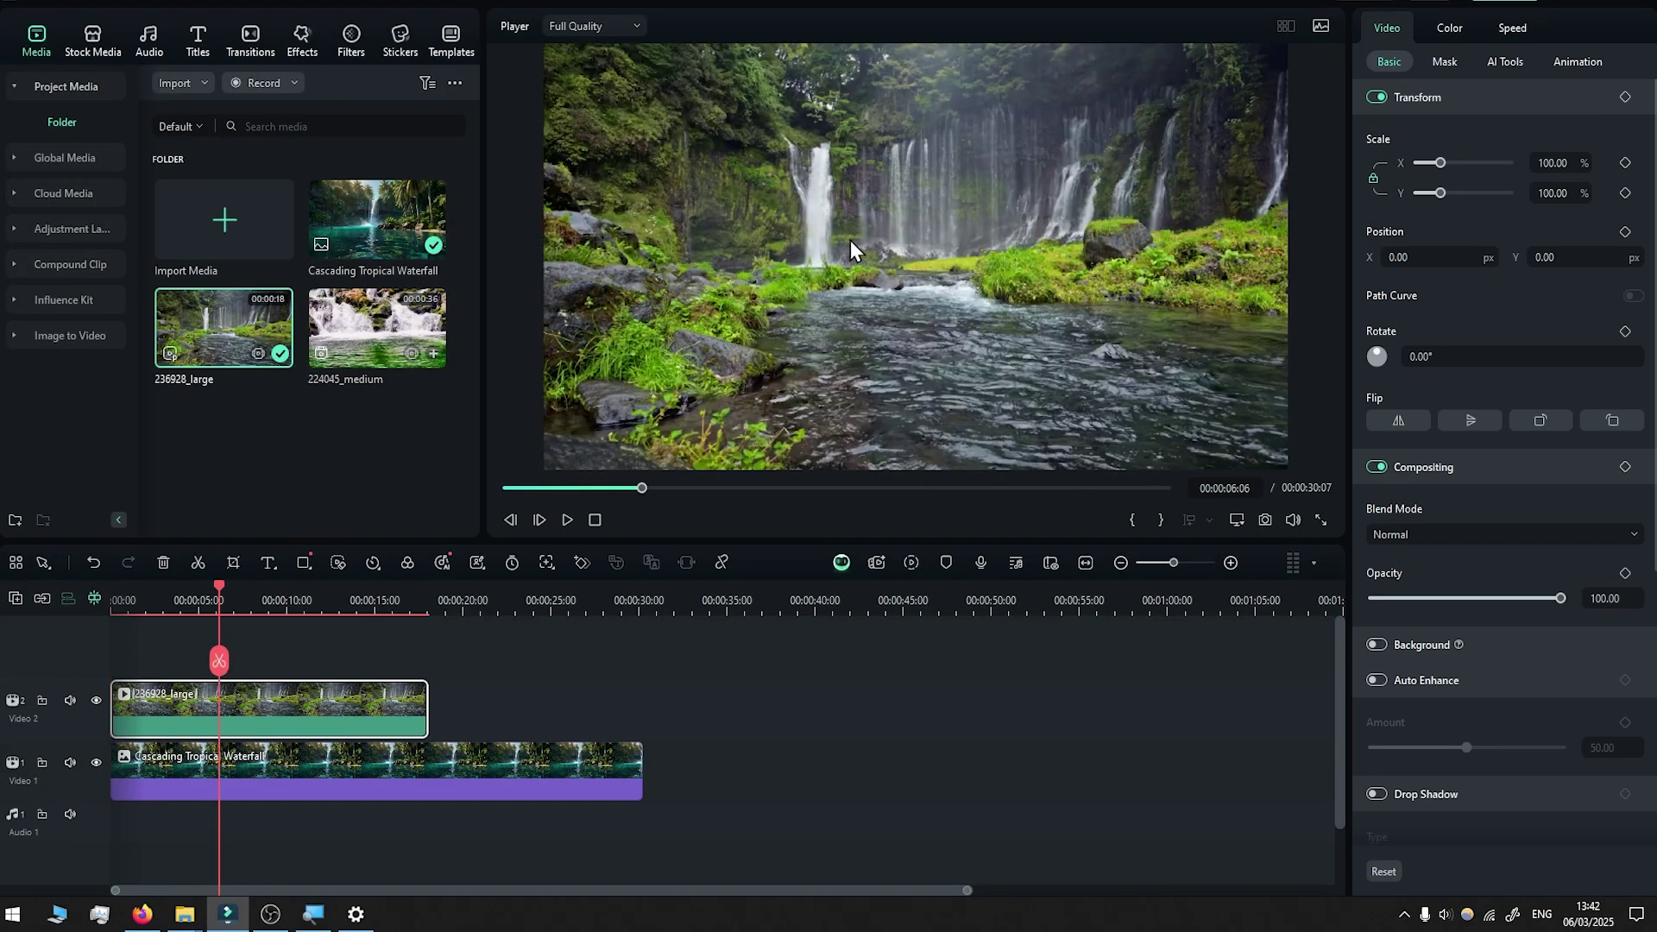
pyautogui.click(1443, 63)
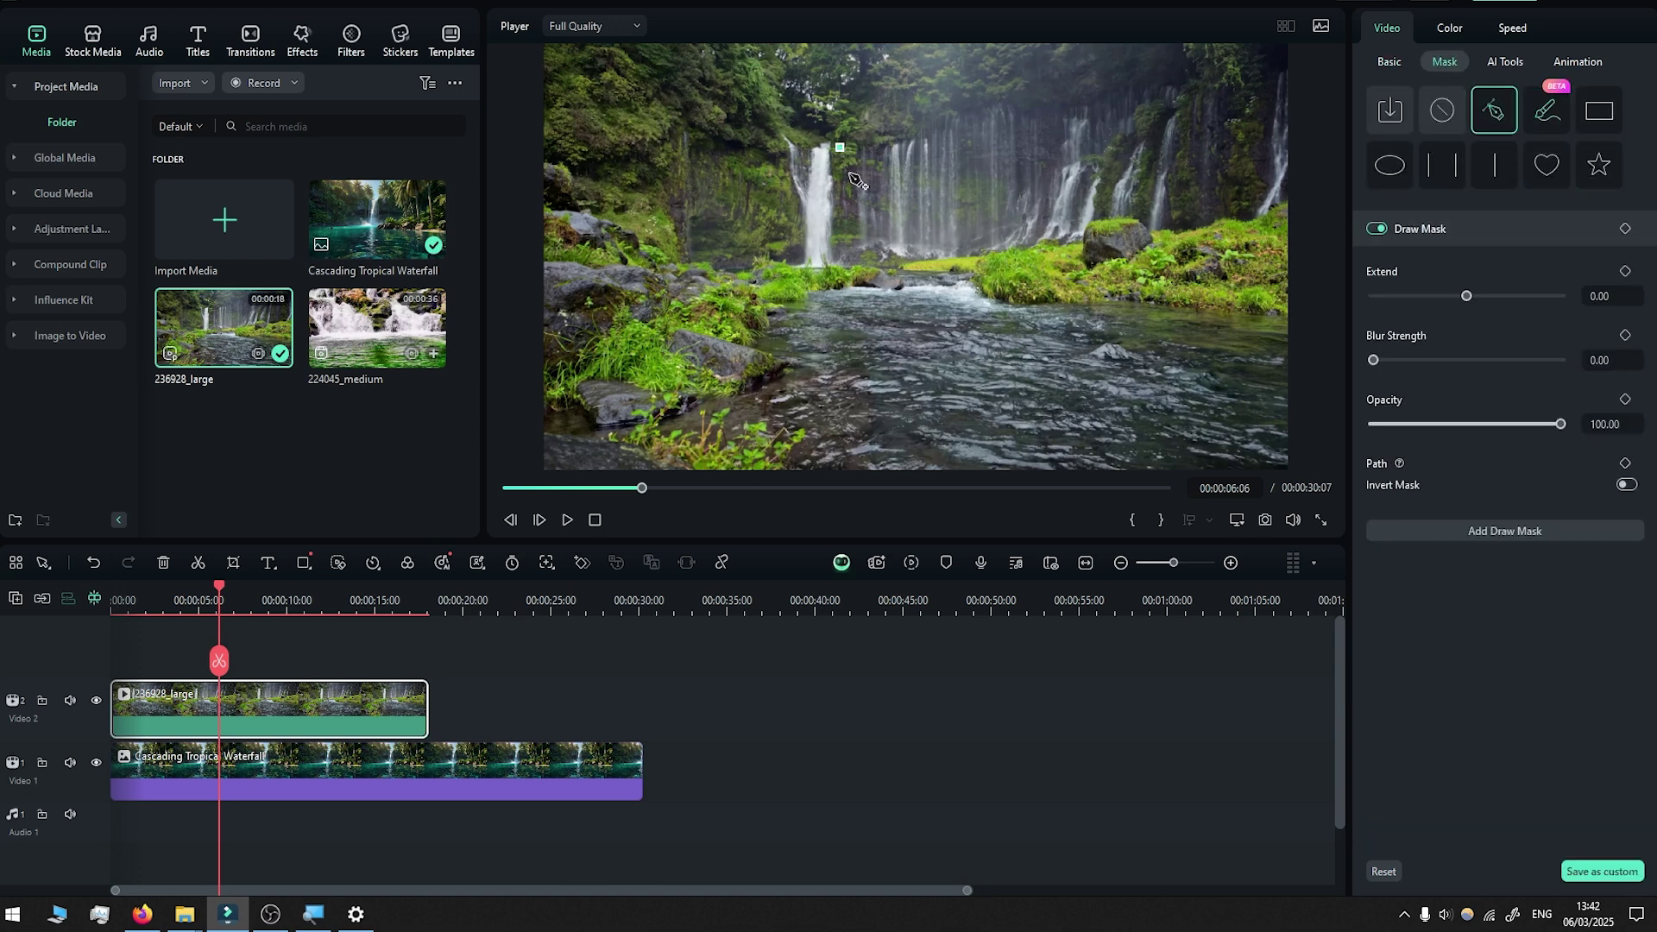
pyautogui.click(793, 282)
pyautogui.click(771, 237)
pyautogui.click(769, 169)
pyautogui.click(786, 137)
pyautogui.click(826, 134)
pyautogui.click(843, 149)
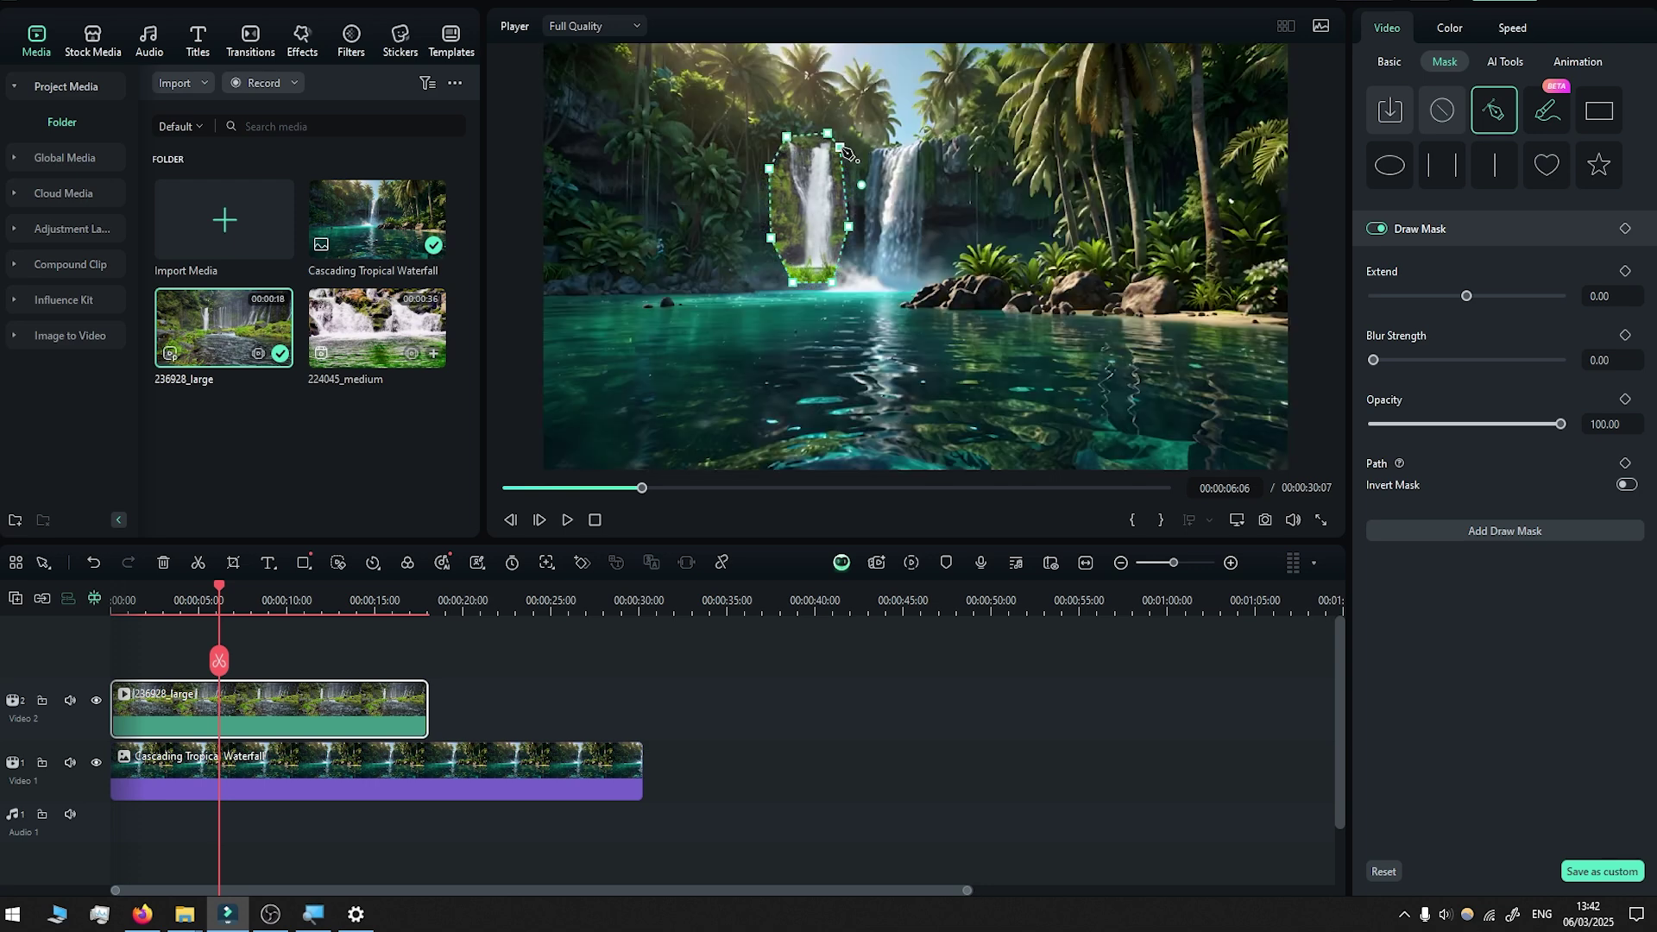
# Shift the masked waterfall right over the painted falls and scale it to about 132 percent.
pyautogui.click(1391, 61)
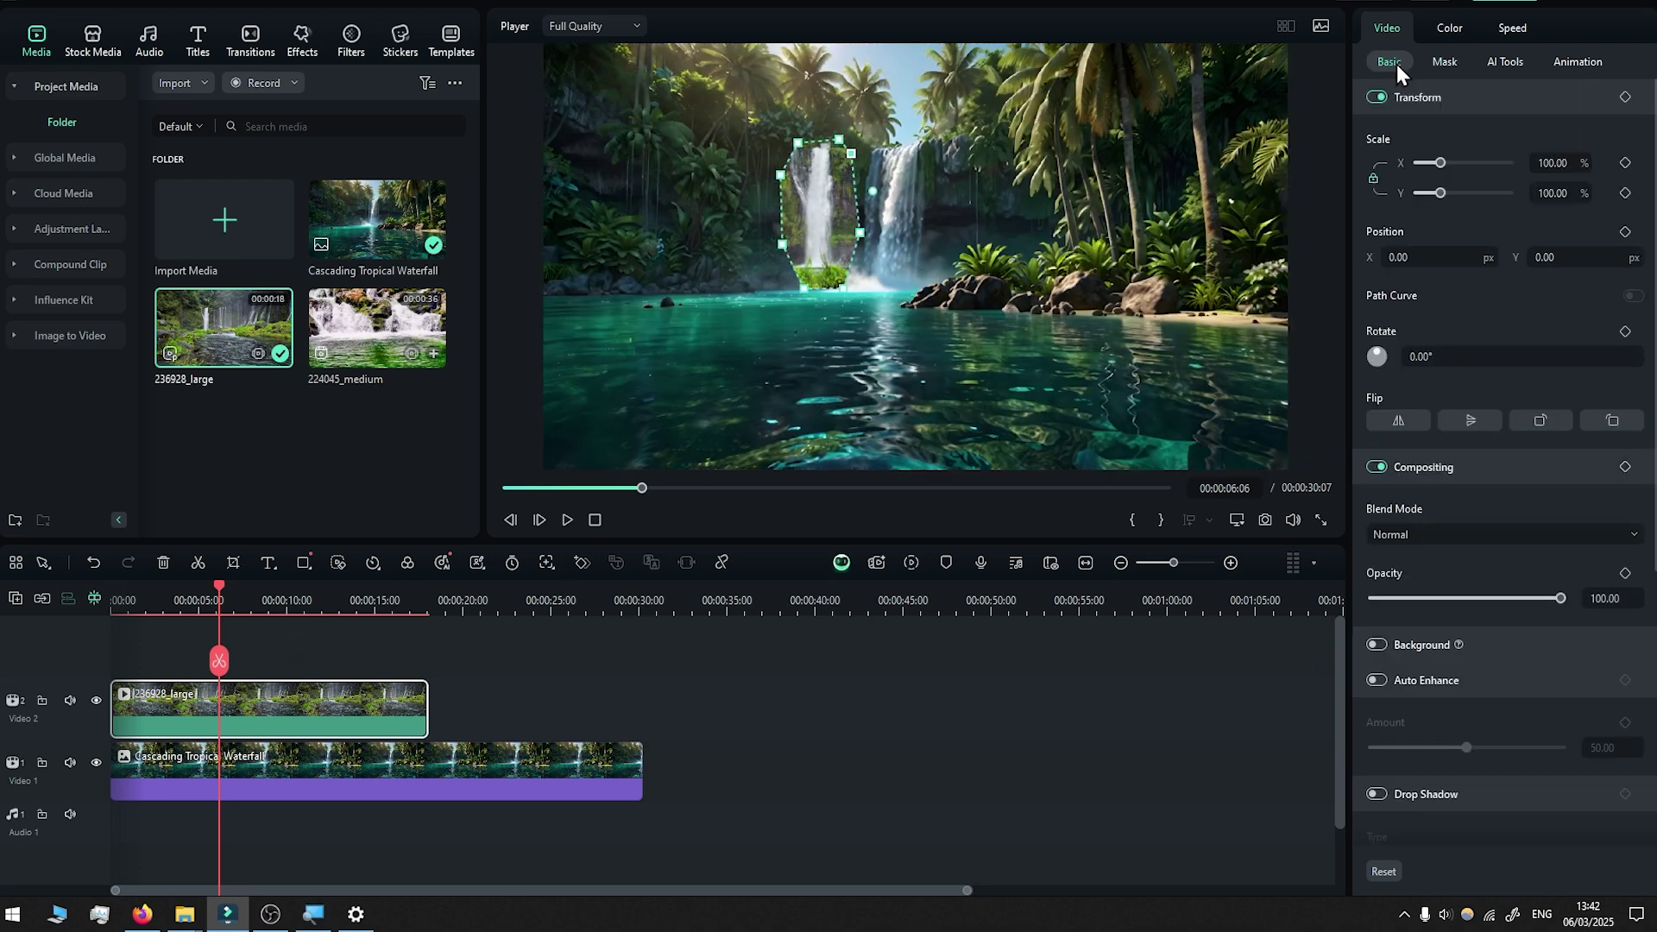
pyautogui.moveTo(712, 370); pyautogui.dragTo(773, 374)
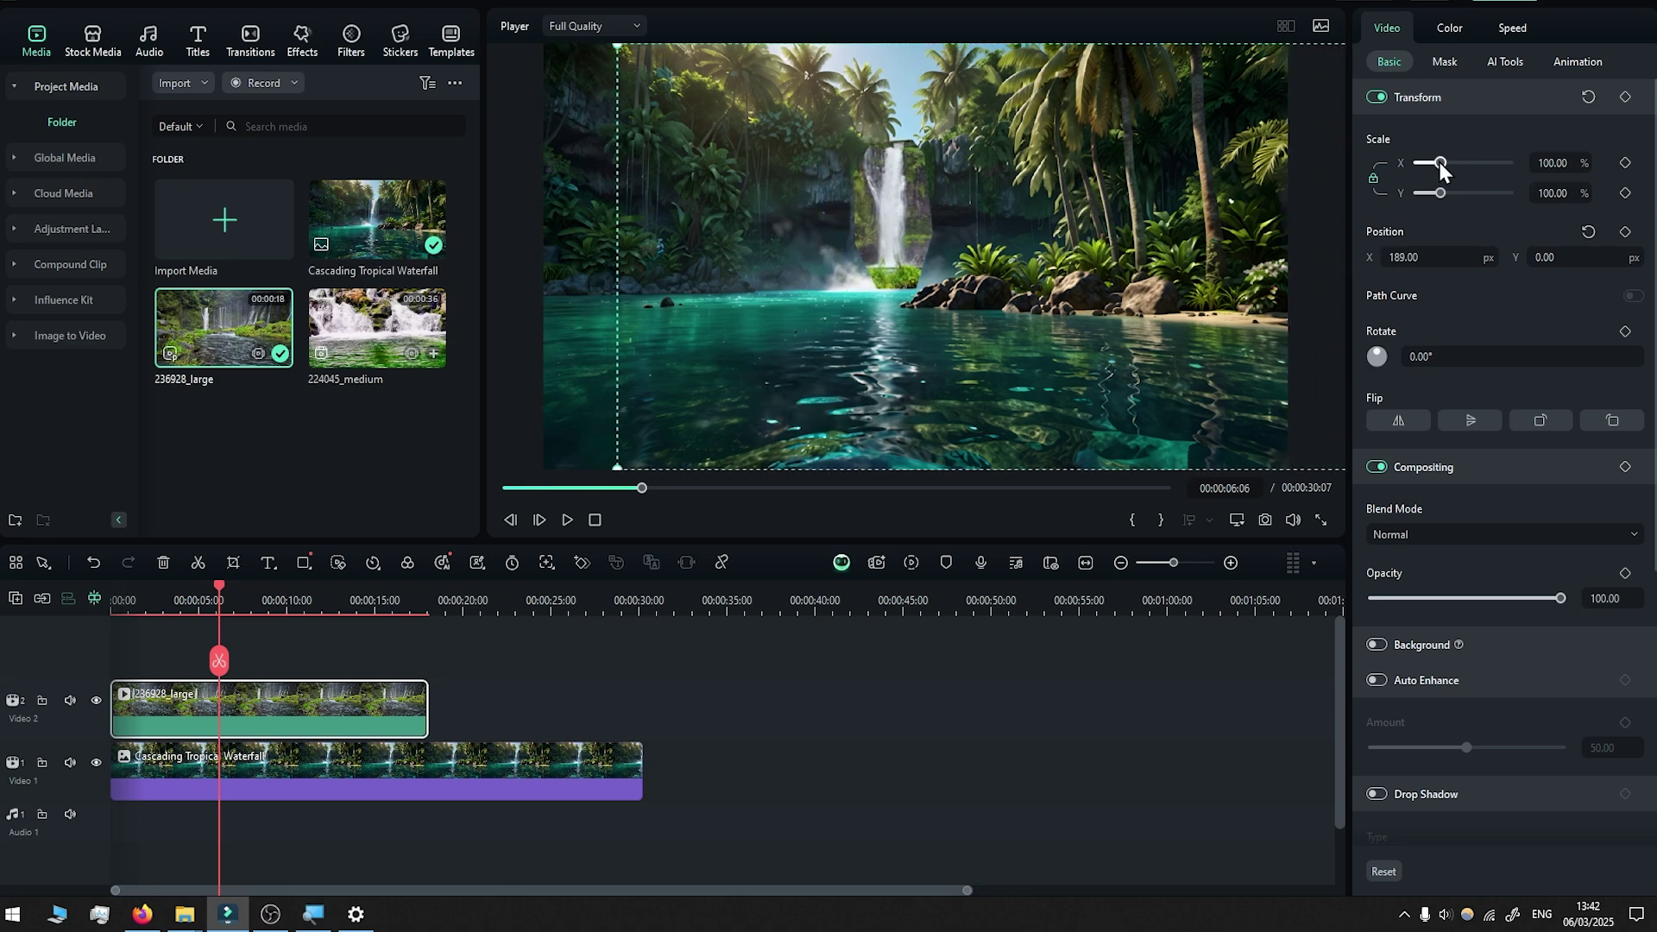
pyautogui.moveTo(1439, 164); pyautogui.dragTo(1450, 168)
# Set mask blur to 22.33 and reshape the mask outline down to the waterline.
pyautogui.click(829, 370)
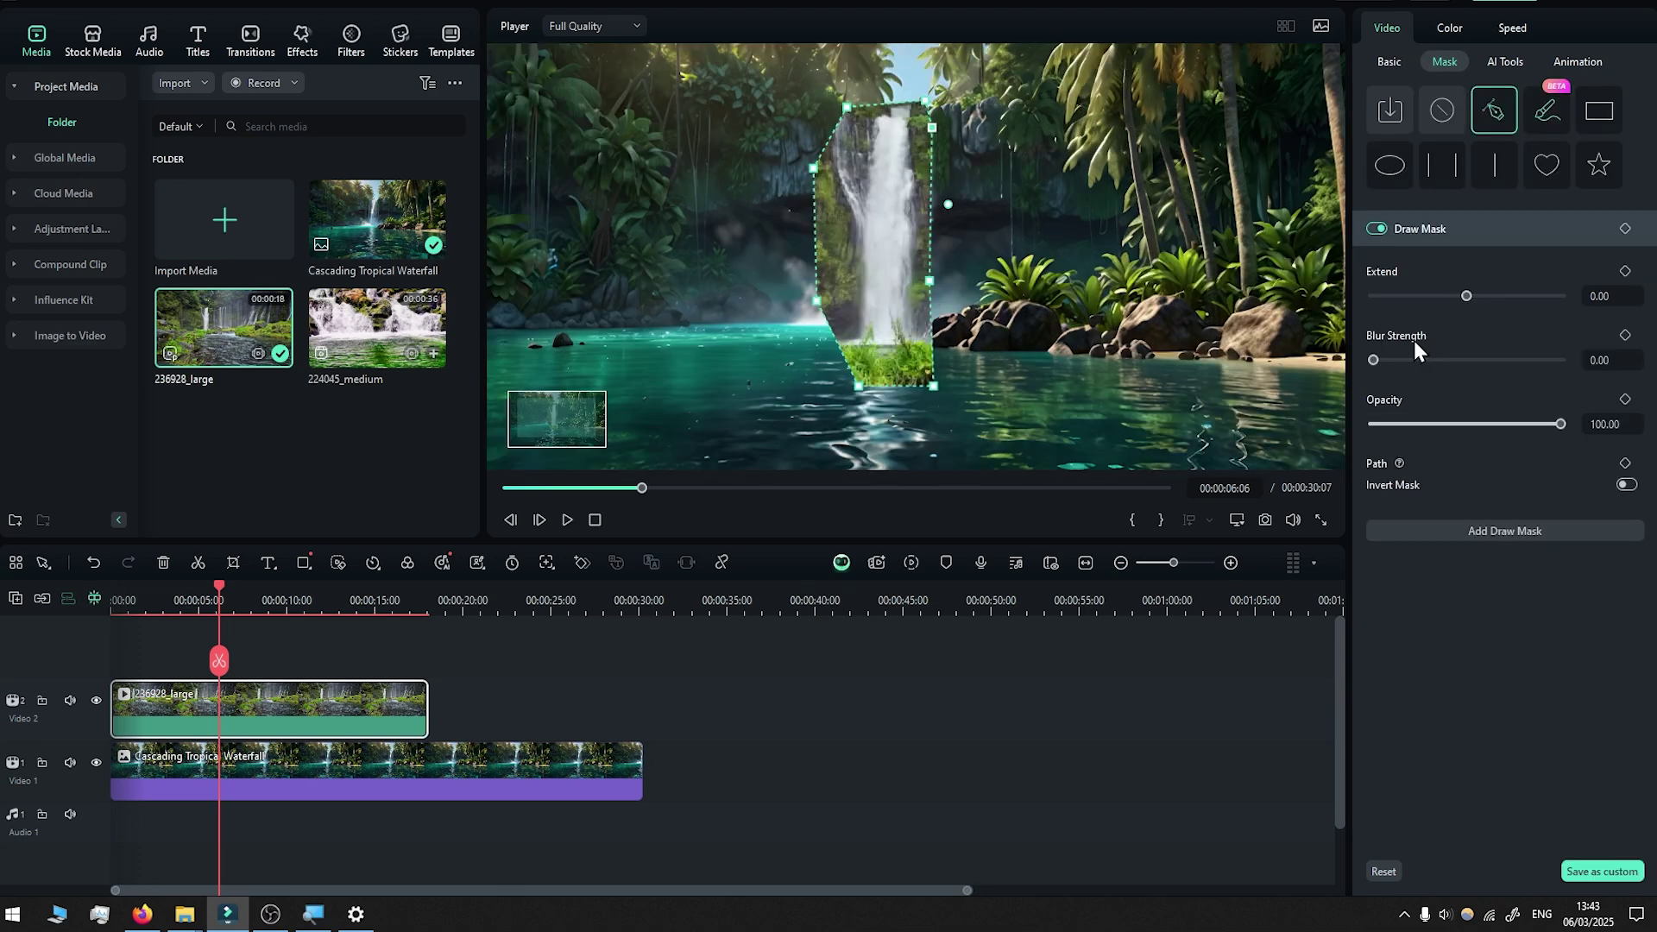
pyautogui.moveTo(1372, 360); pyautogui.dragTo(1414, 359)
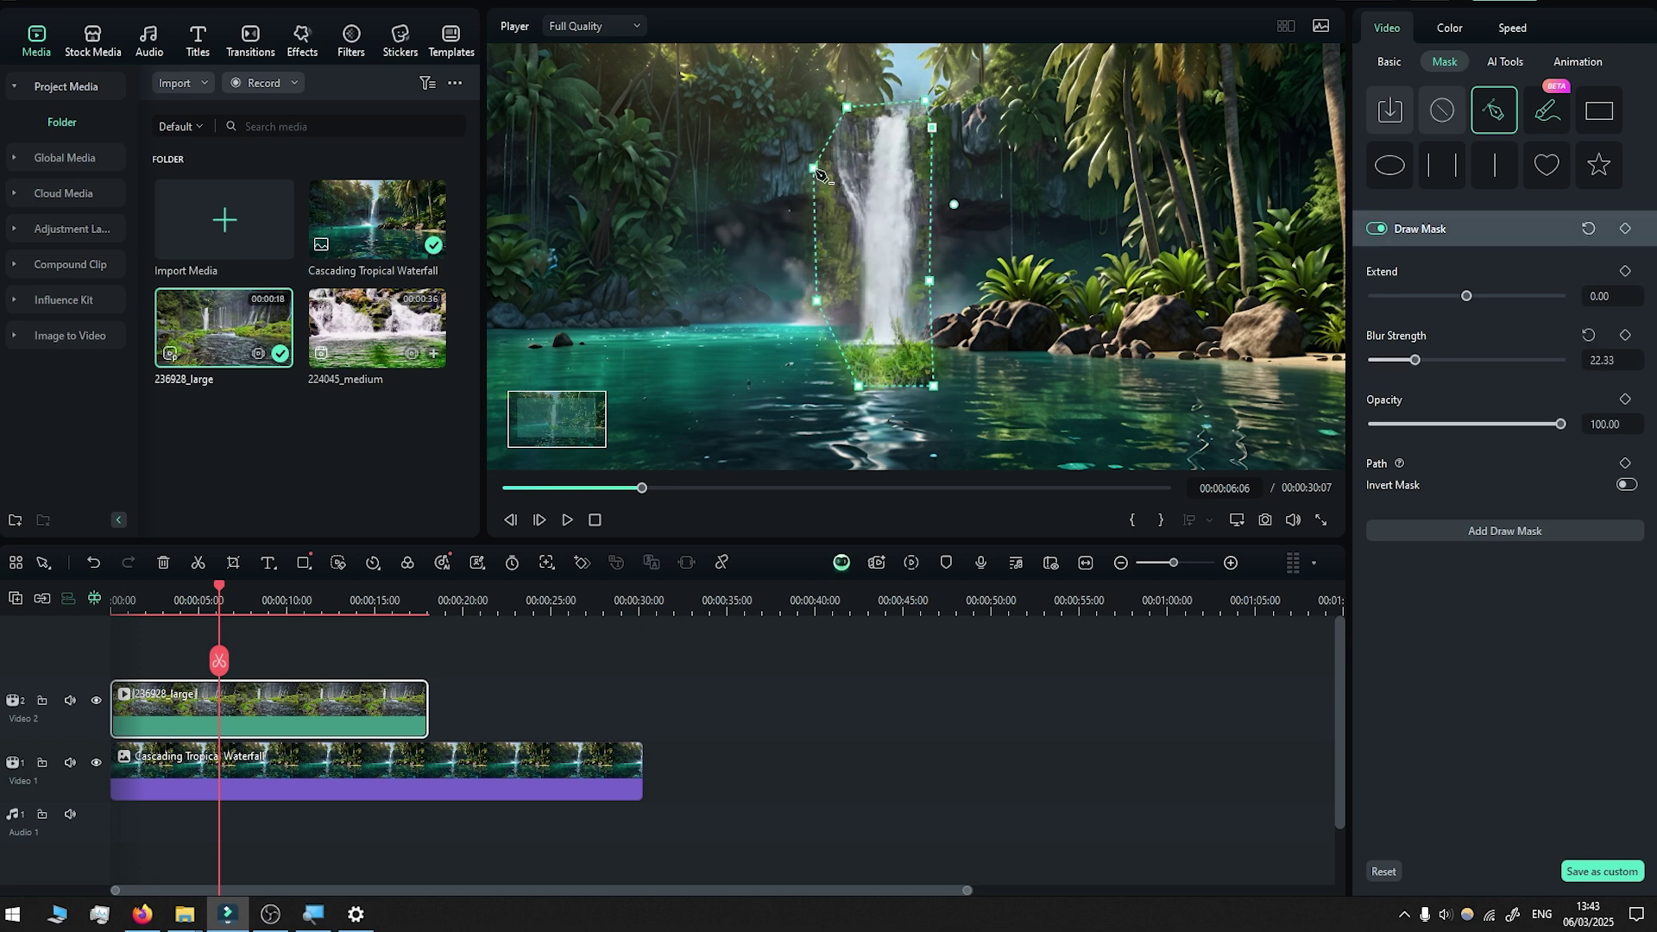
pyautogui.moveTo(813, 168); pyautogui.dragTo(839, 190)
pyautogui.moveTo(849, 110); pyautogui.dragTo(933, 151)
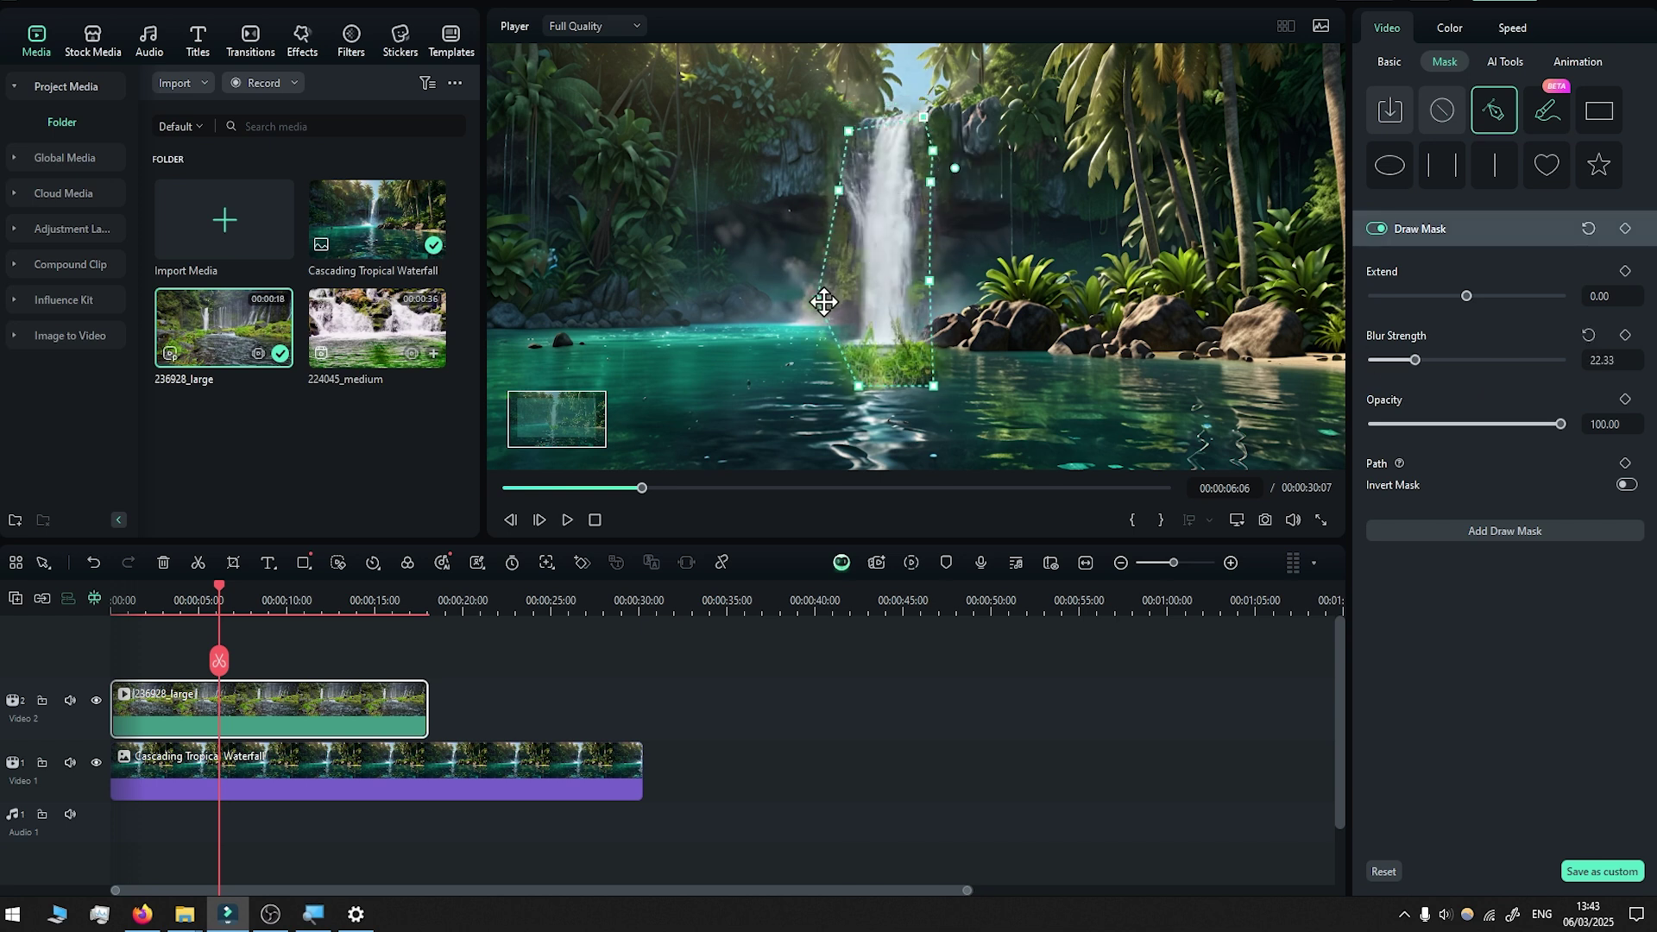
pyautogui.moveTo(817, 301); pyautogui.dragTo(837, 305)
pyautogui.moveTo(859, 387); pyautogui.dragTo(846, 348)
pyautogui.moveTo(933, 386); pyautogui.dragTo(931, 342)
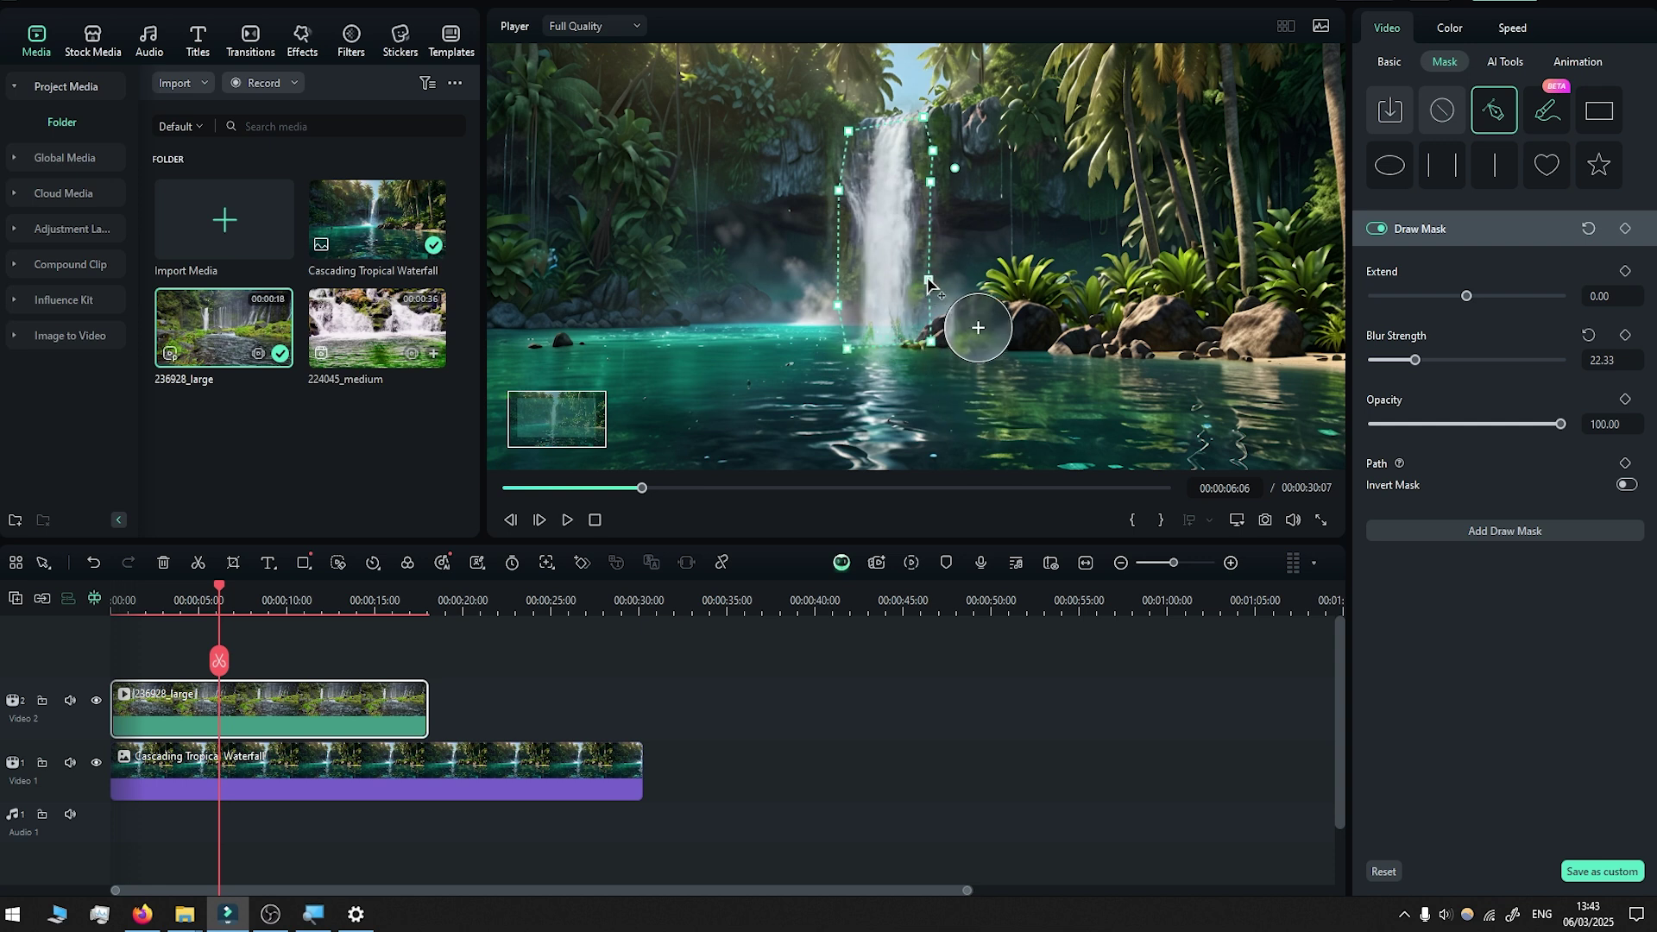
pyautogui.moveTo(930, 281); pyautogui.dragTo(934, 284)
# Play the composite from the timeline start to check the blend.
pyautogui.click(499, 691)
pyautogui.scroll(-1, 499, 690)
pyautogui.press('Home')
pyautogui.press('space')
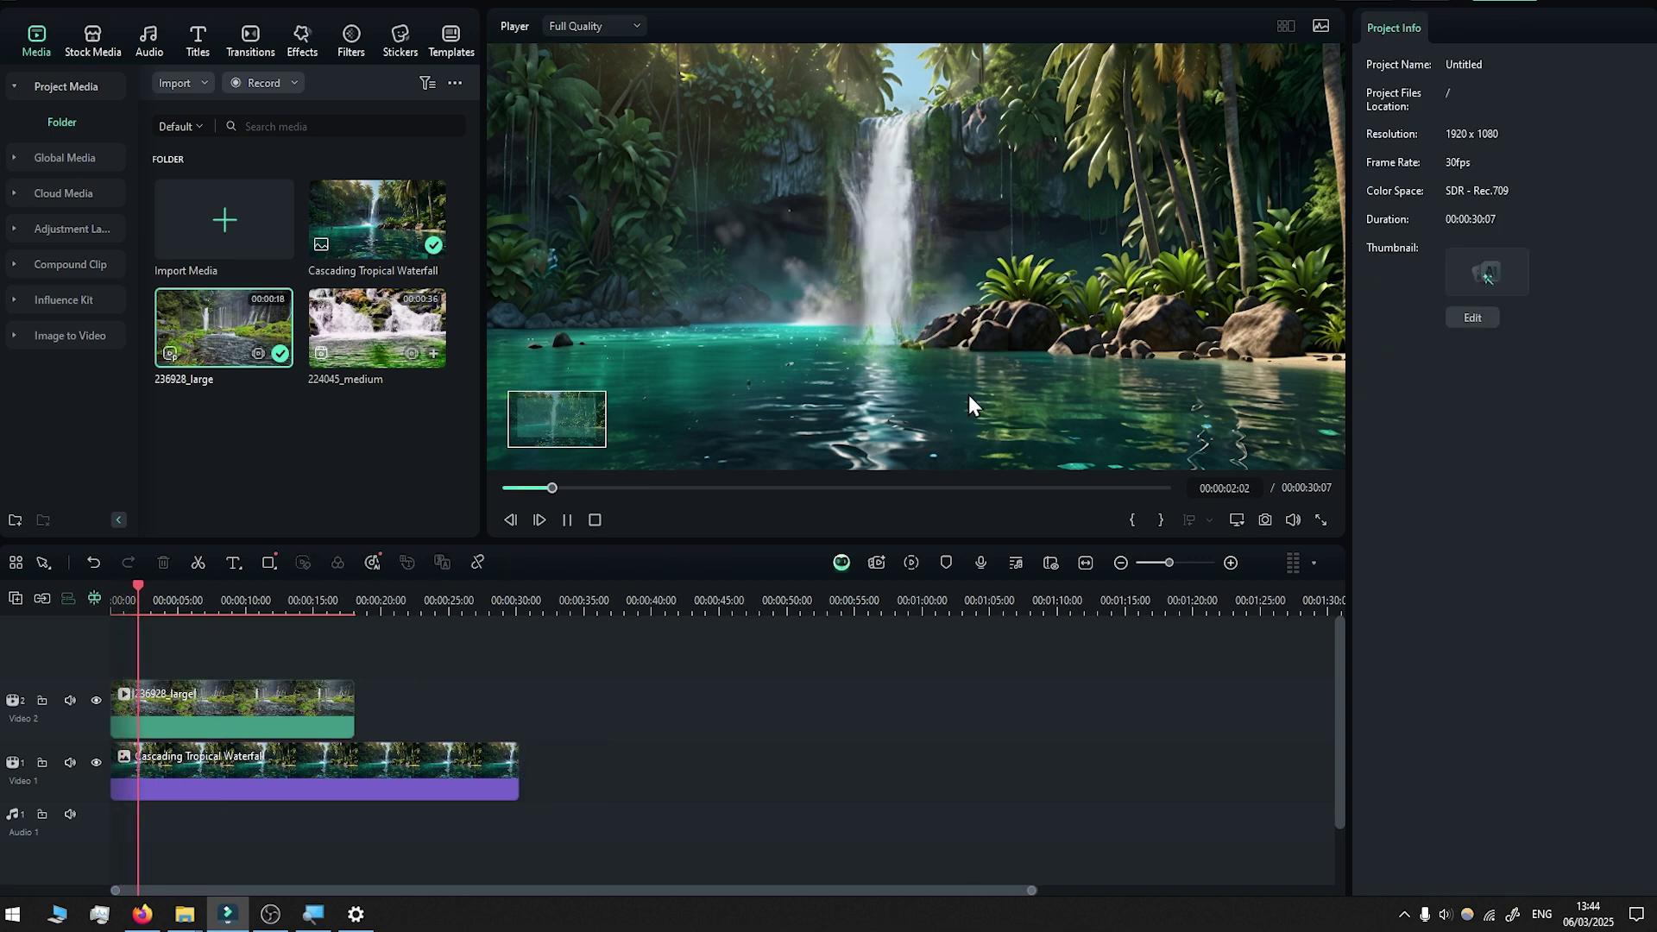
# Stop playback and combine the Video 2 masked clip into a compound clip named 'Waterfall'.
pyautogui.press('space')
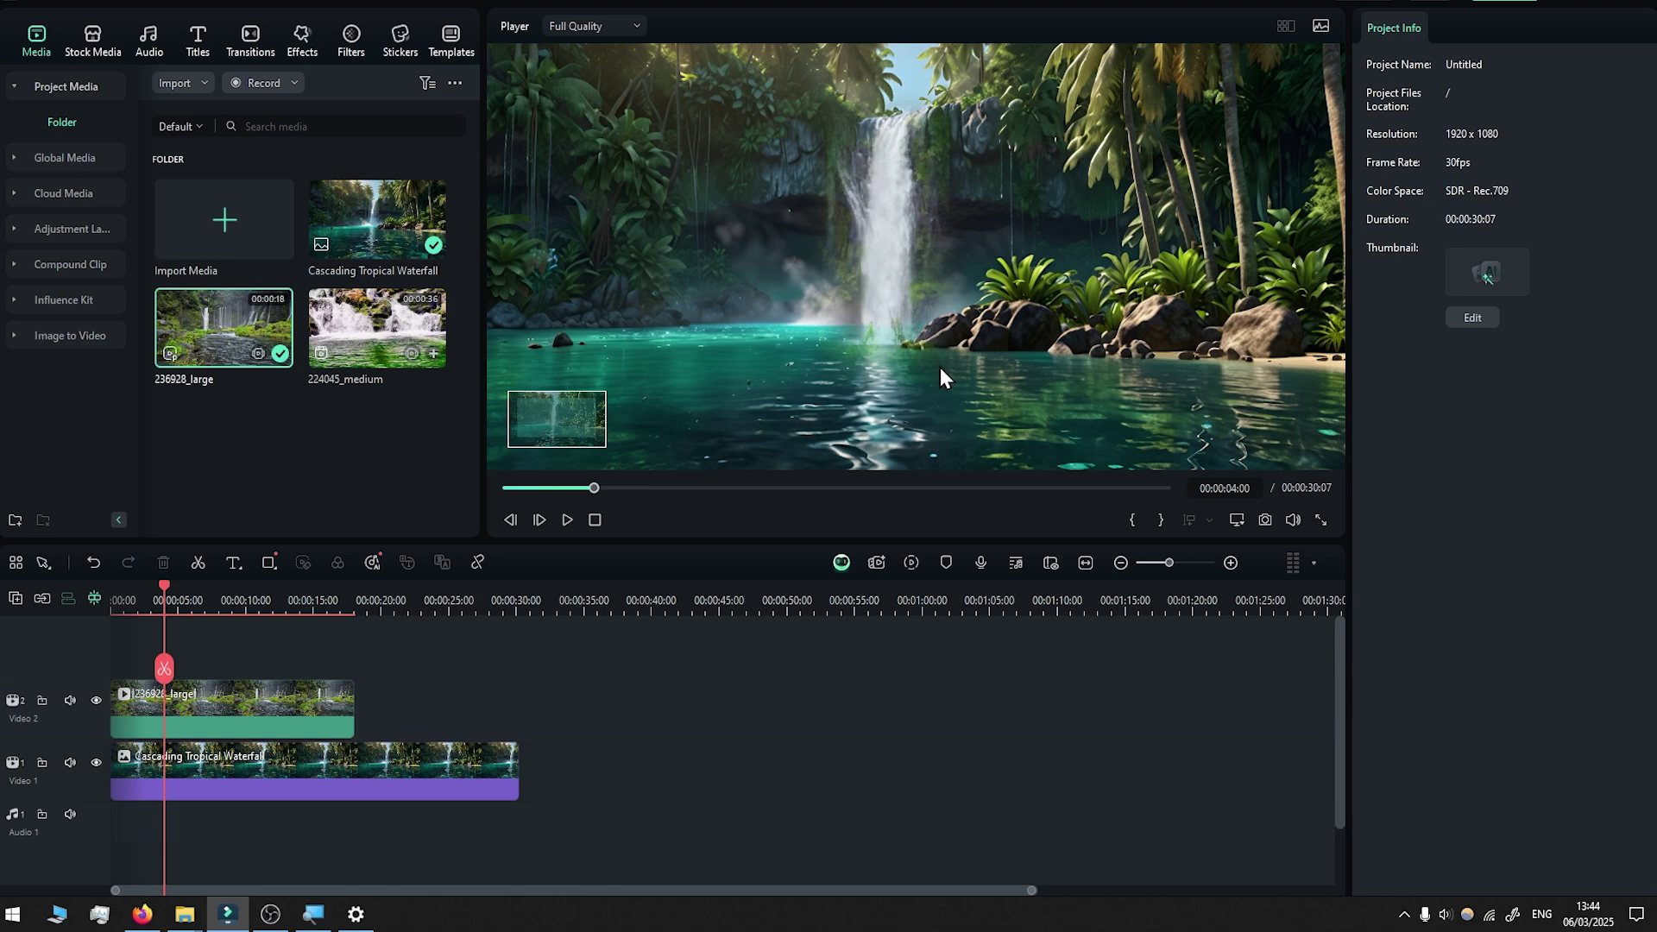
pyautogui.click(247, 705)
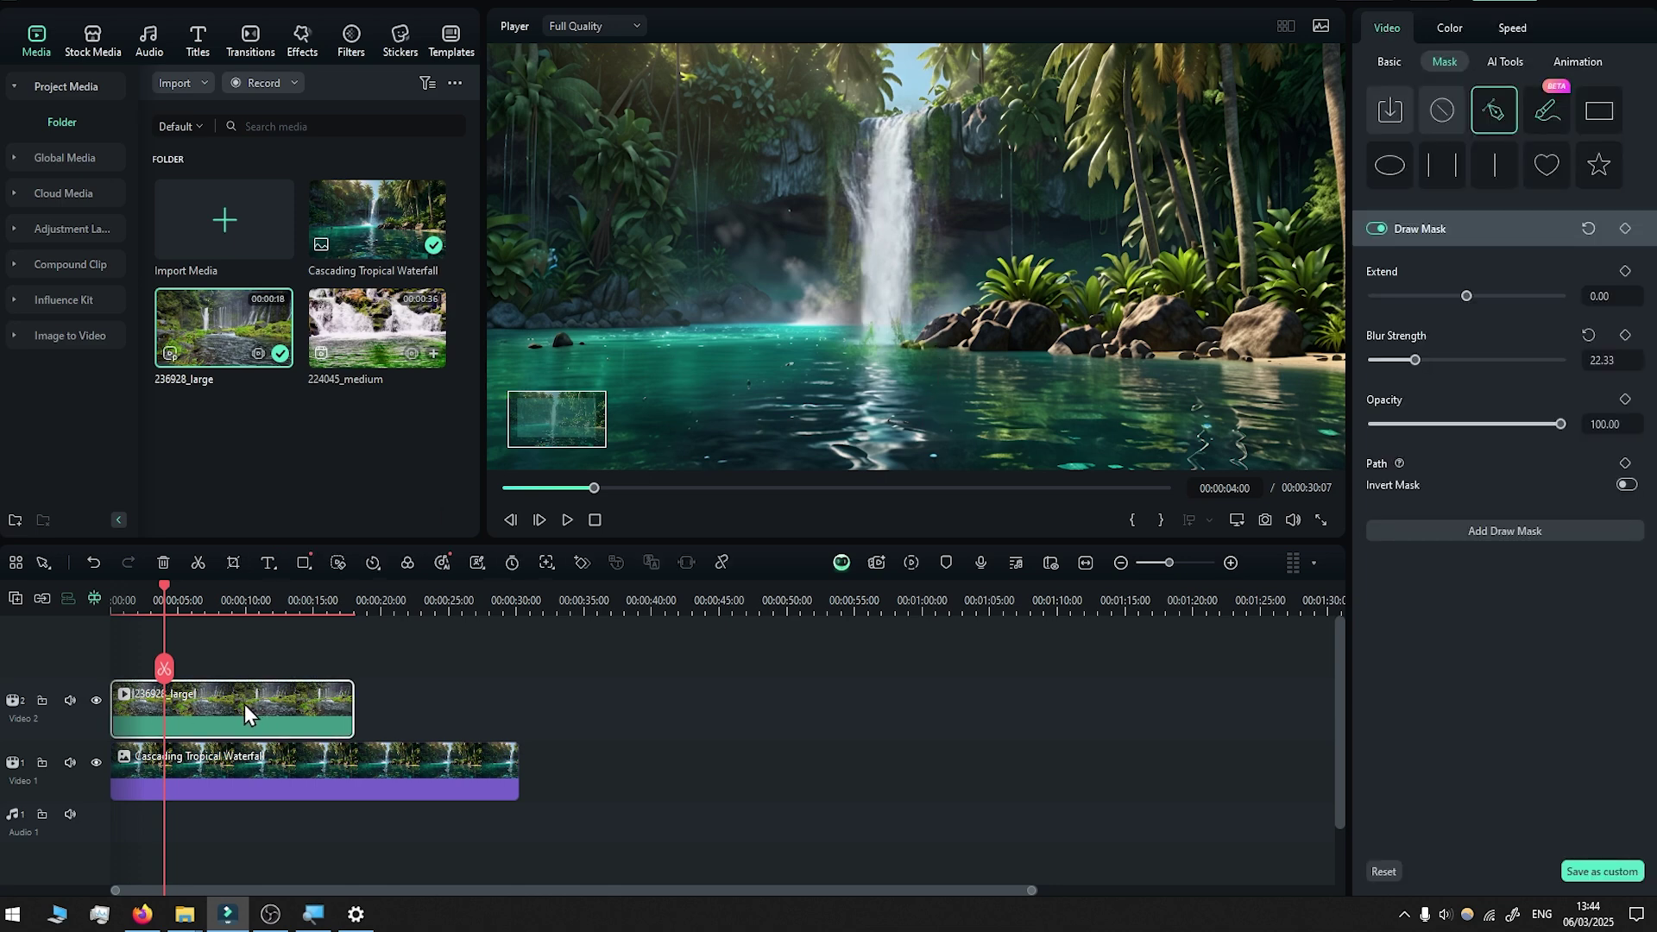
pyautogui.rightClick(245, 705)
pyautogui.click(352, 463)
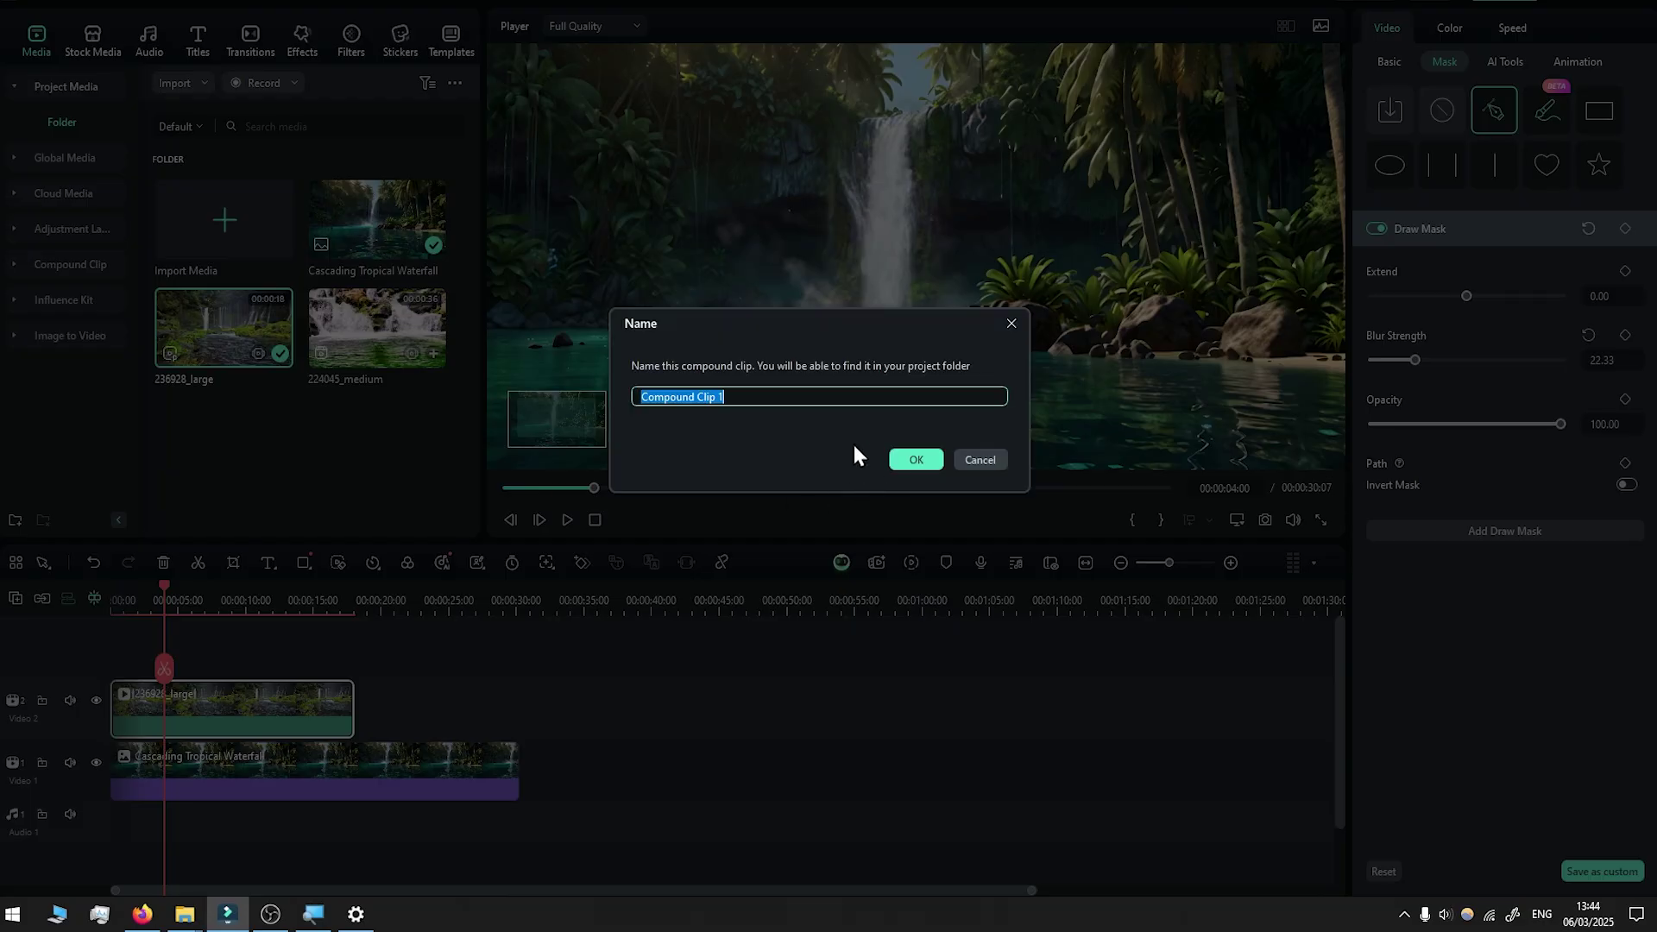
pyautogui.write('Waterfall')
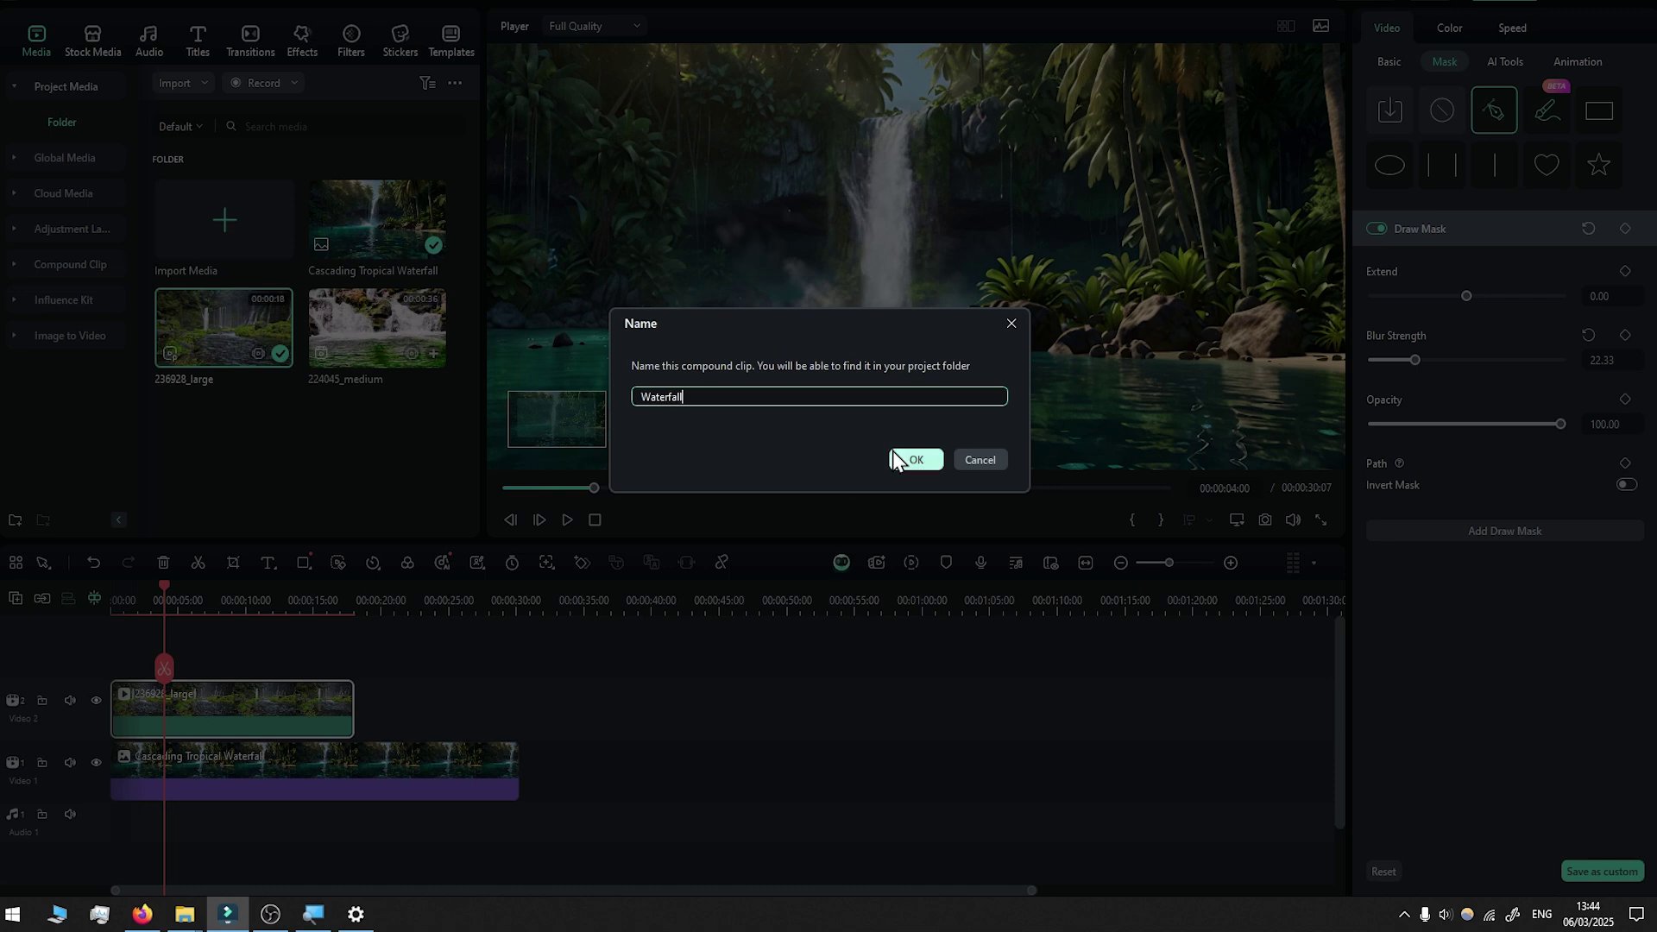
pyautogui.click(912, 459)
pyautogui.click(1496, 112)
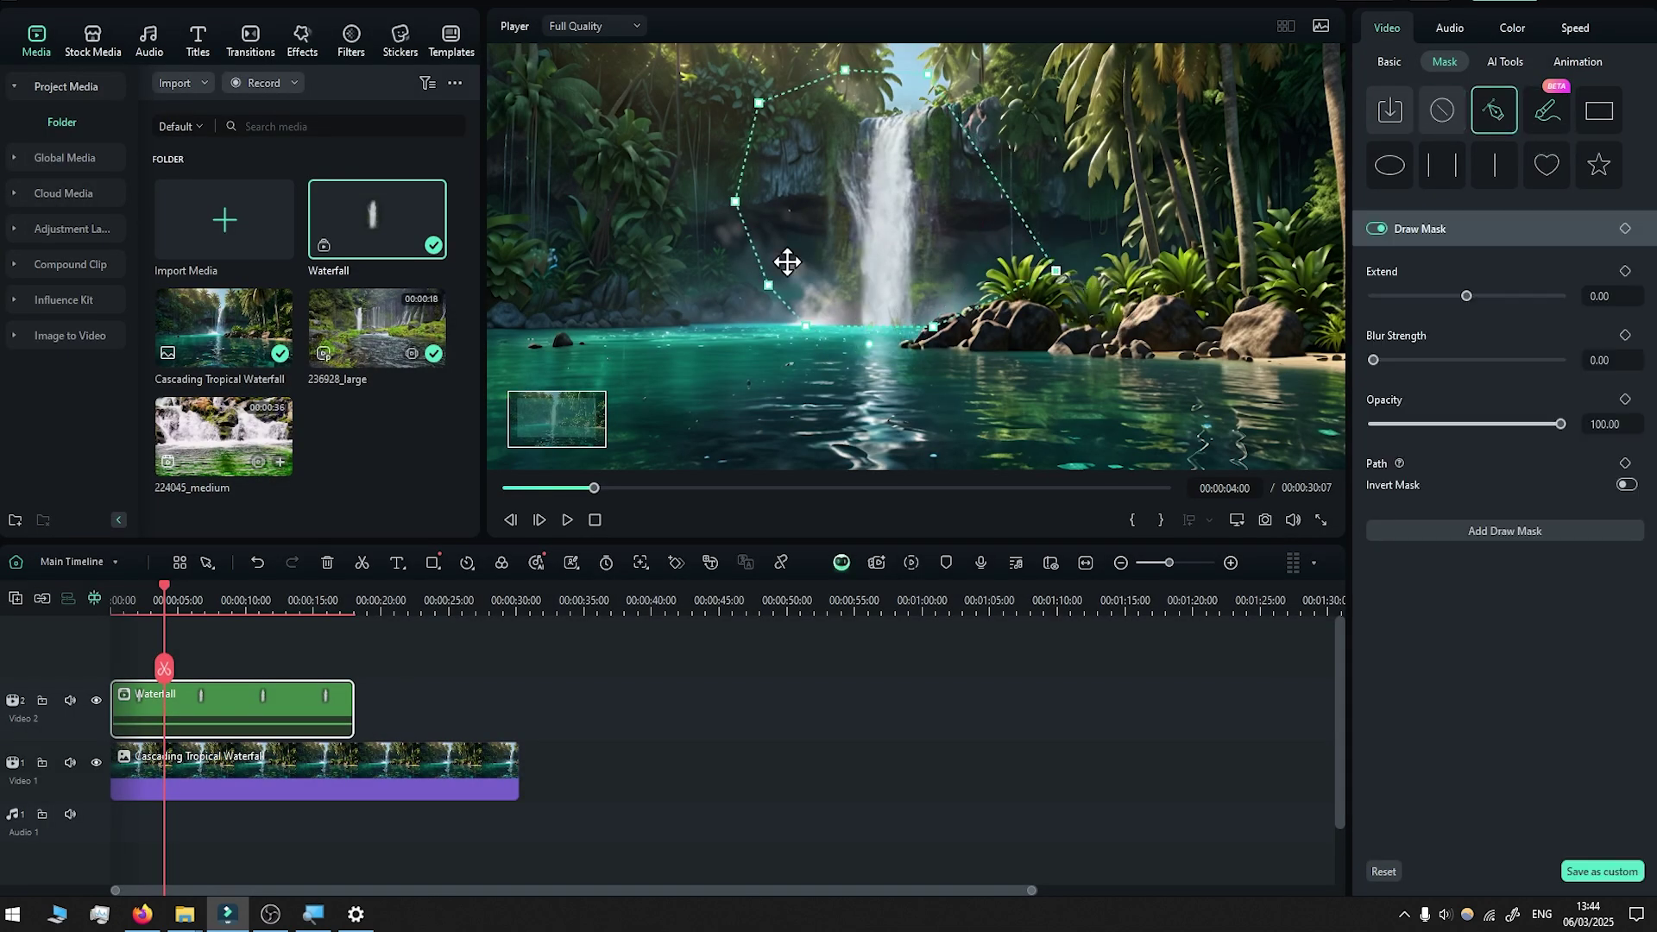
# Close a wide mask around the falls on Waterfall with a light 8.84 blur, then preview.
pyautogui.click(735, 202)
pyautogui.moveTo(735, 202); pyautogui.dragTo(705, 202)
pyautogui.moveTo(1376, 359); pyautogui.dragTo(1390, 359)
pyautogui.click(638, 687)
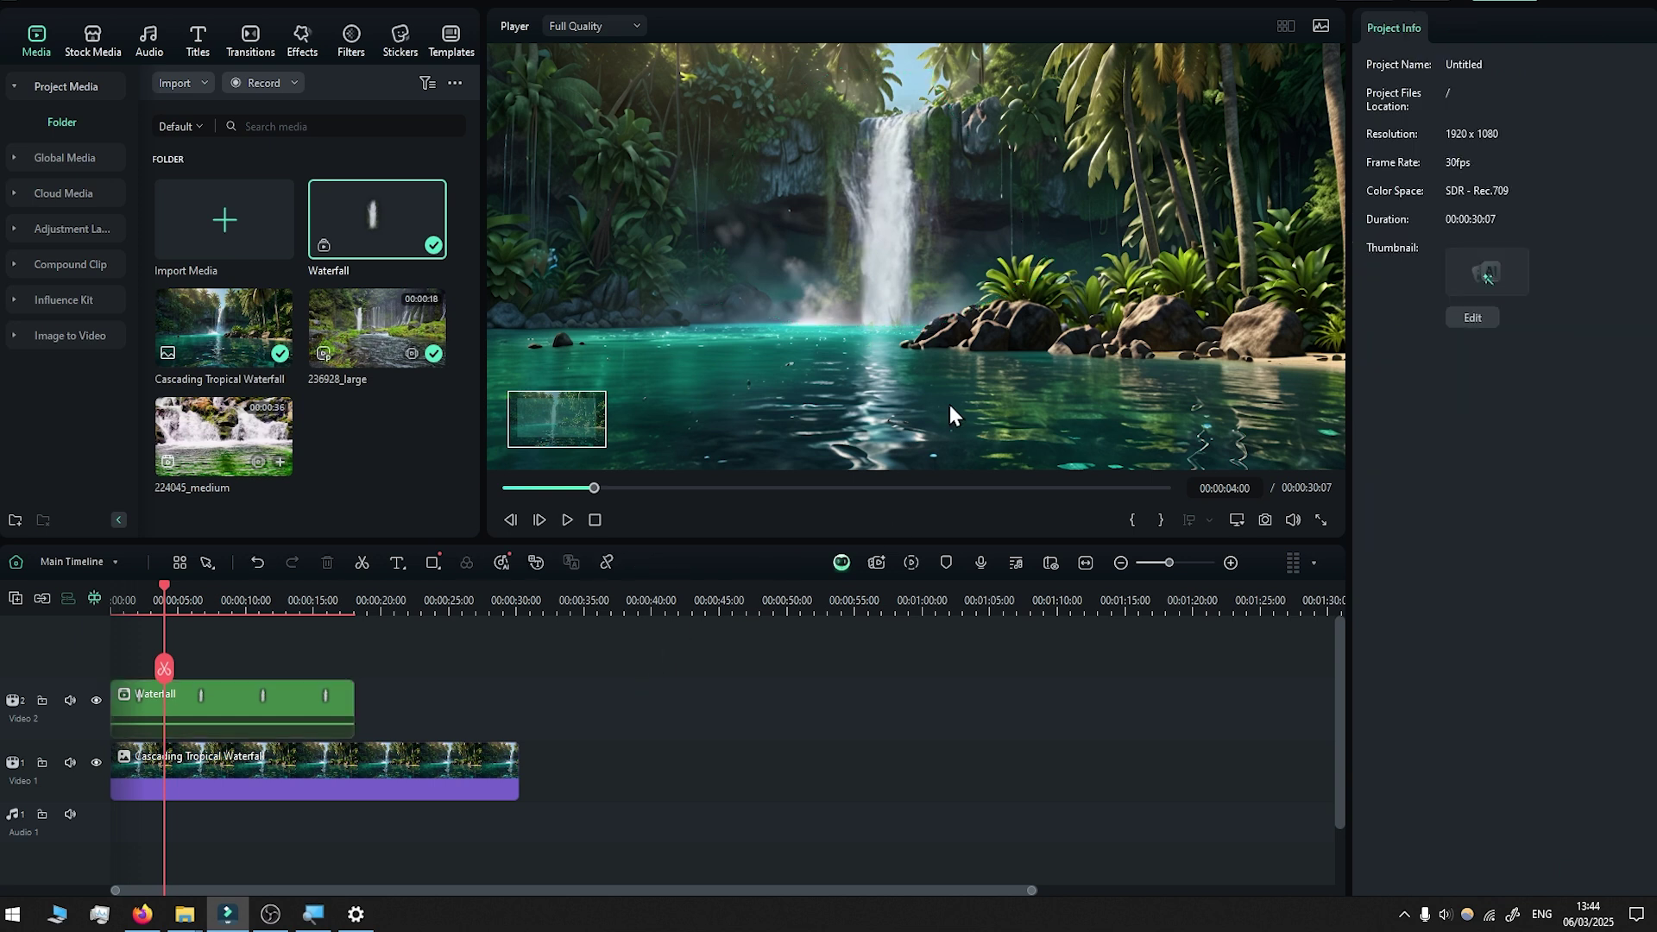
pyautogui.press('space')
pyautogui.press('space')
# Lower the Waterfall clip's Shadow to -53 in Color settings.
pyautogui.click(275, 718)
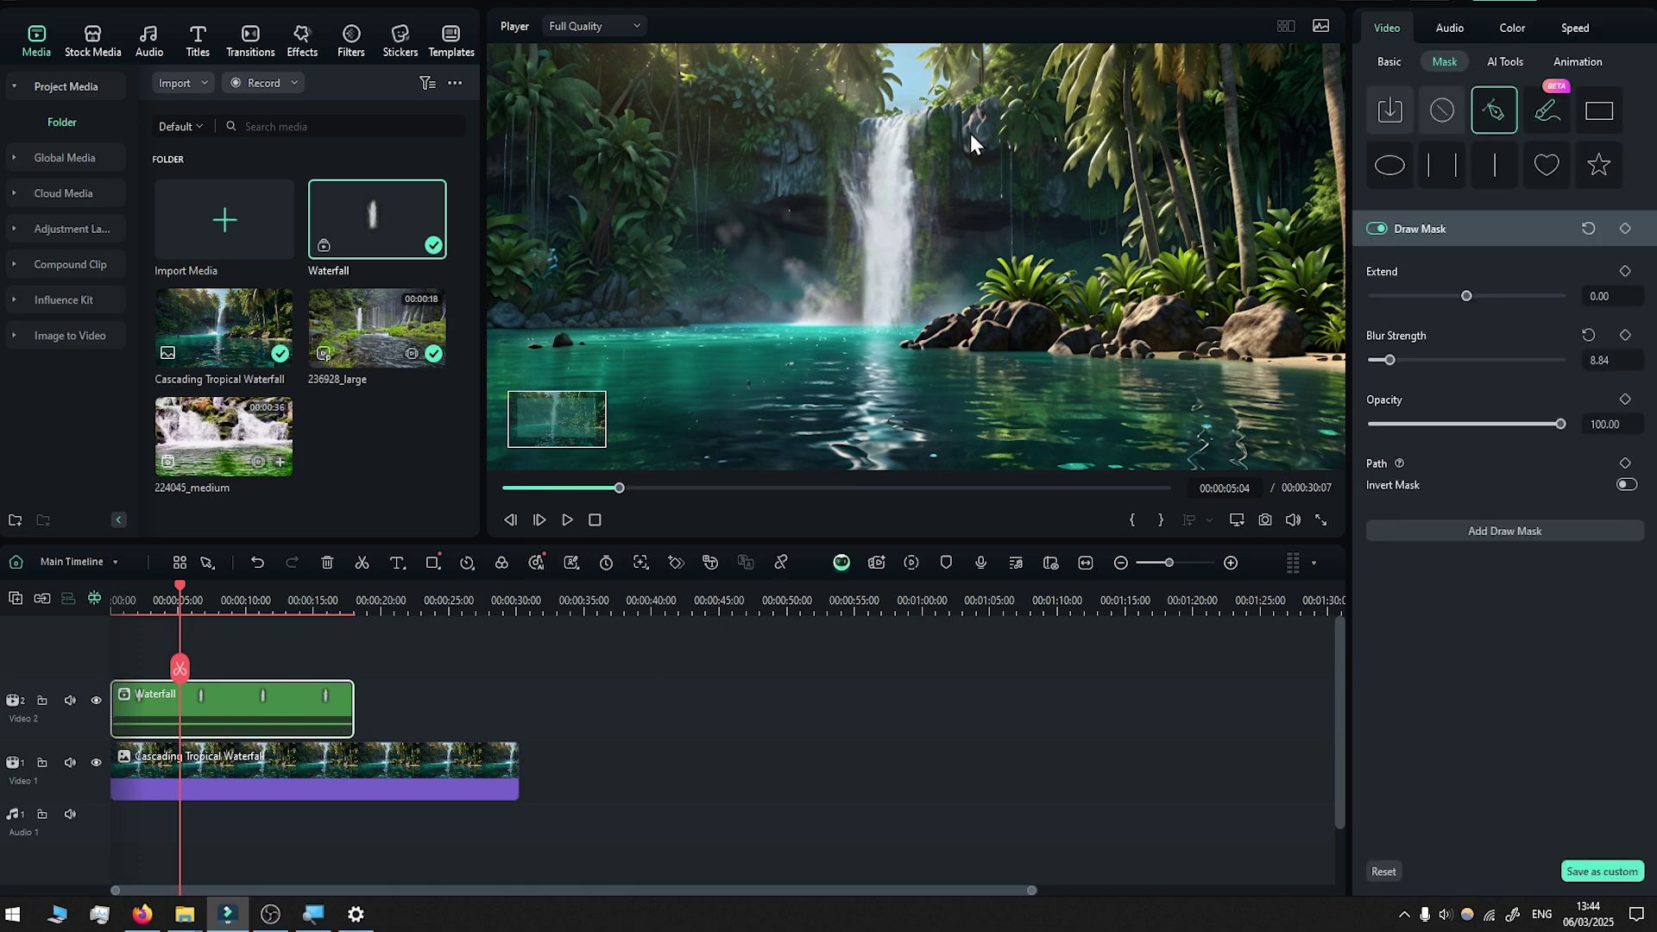
pyautogui.click(1511, 29)
pyautogui.scroll(-5, 1504, 226)
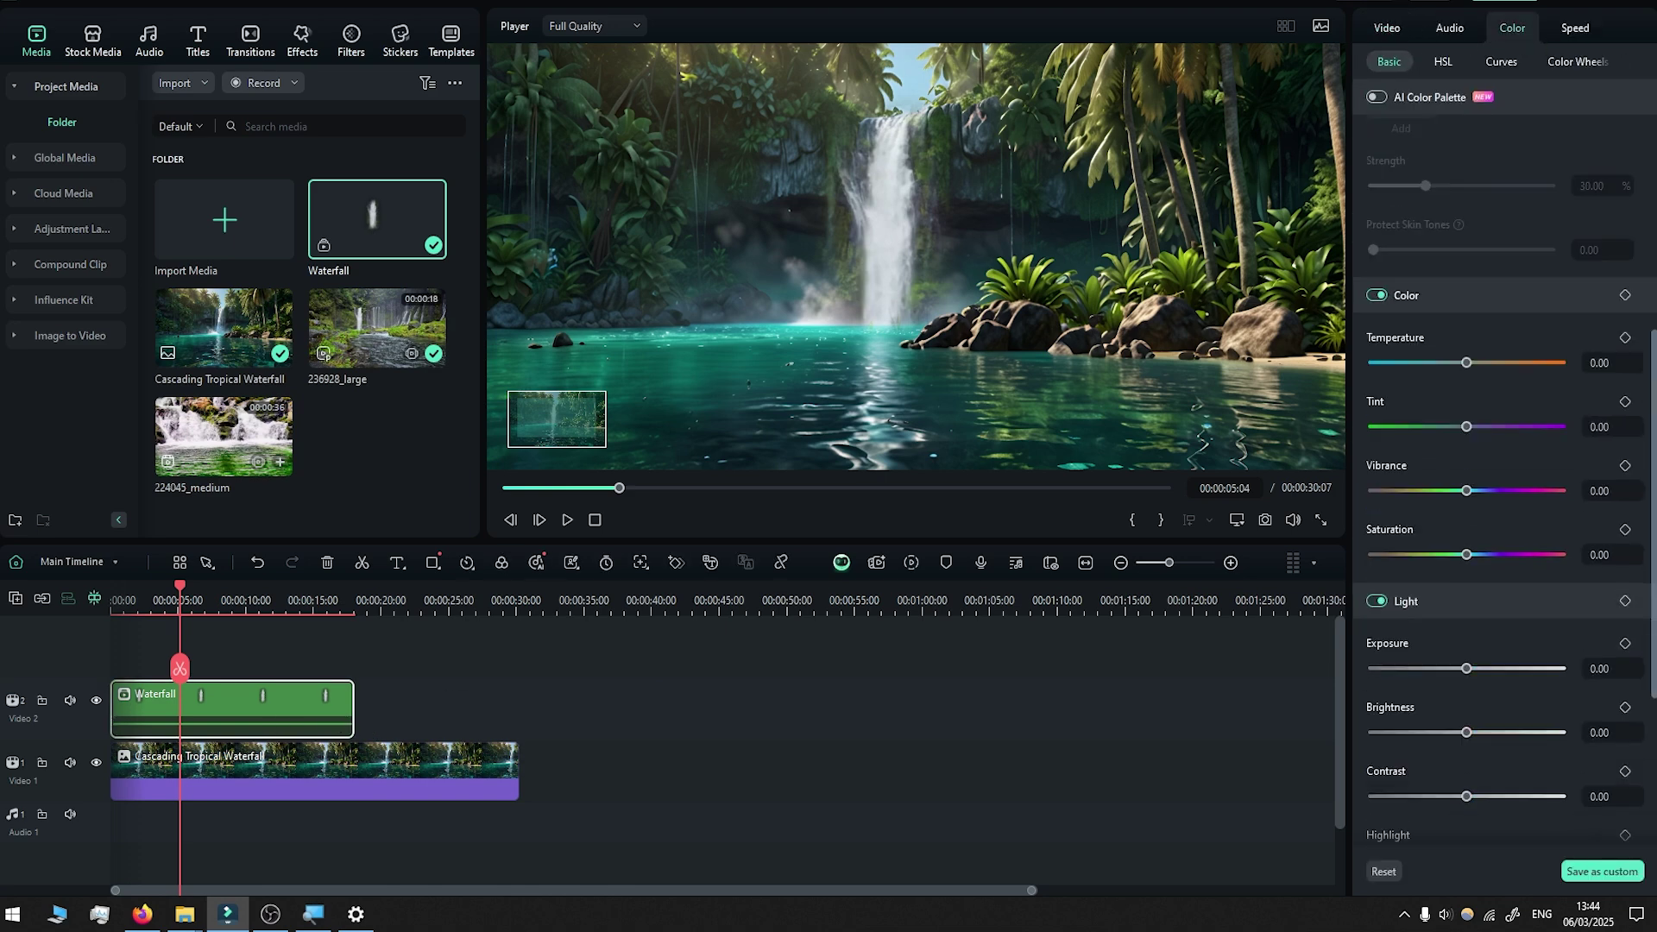
pyautogui.scroll(-2, 1467, 643)
pyautogui.moveTo(1467, 643); pyautogui.dragTo(1417, 651)
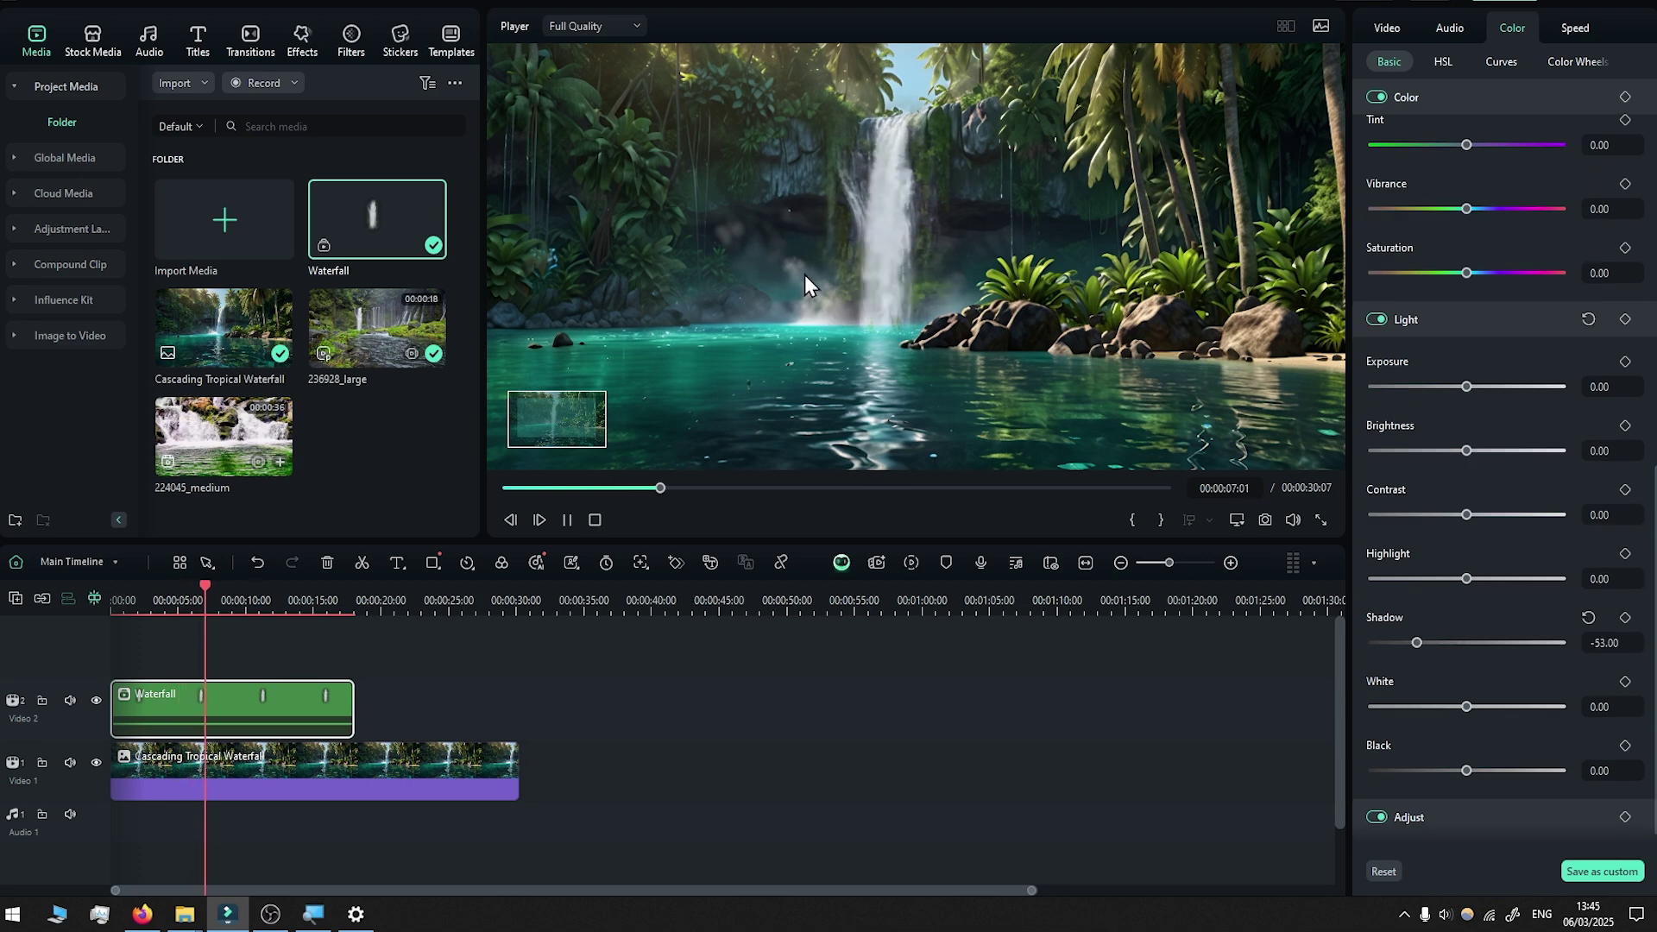
pyautogui.click(128, 794)
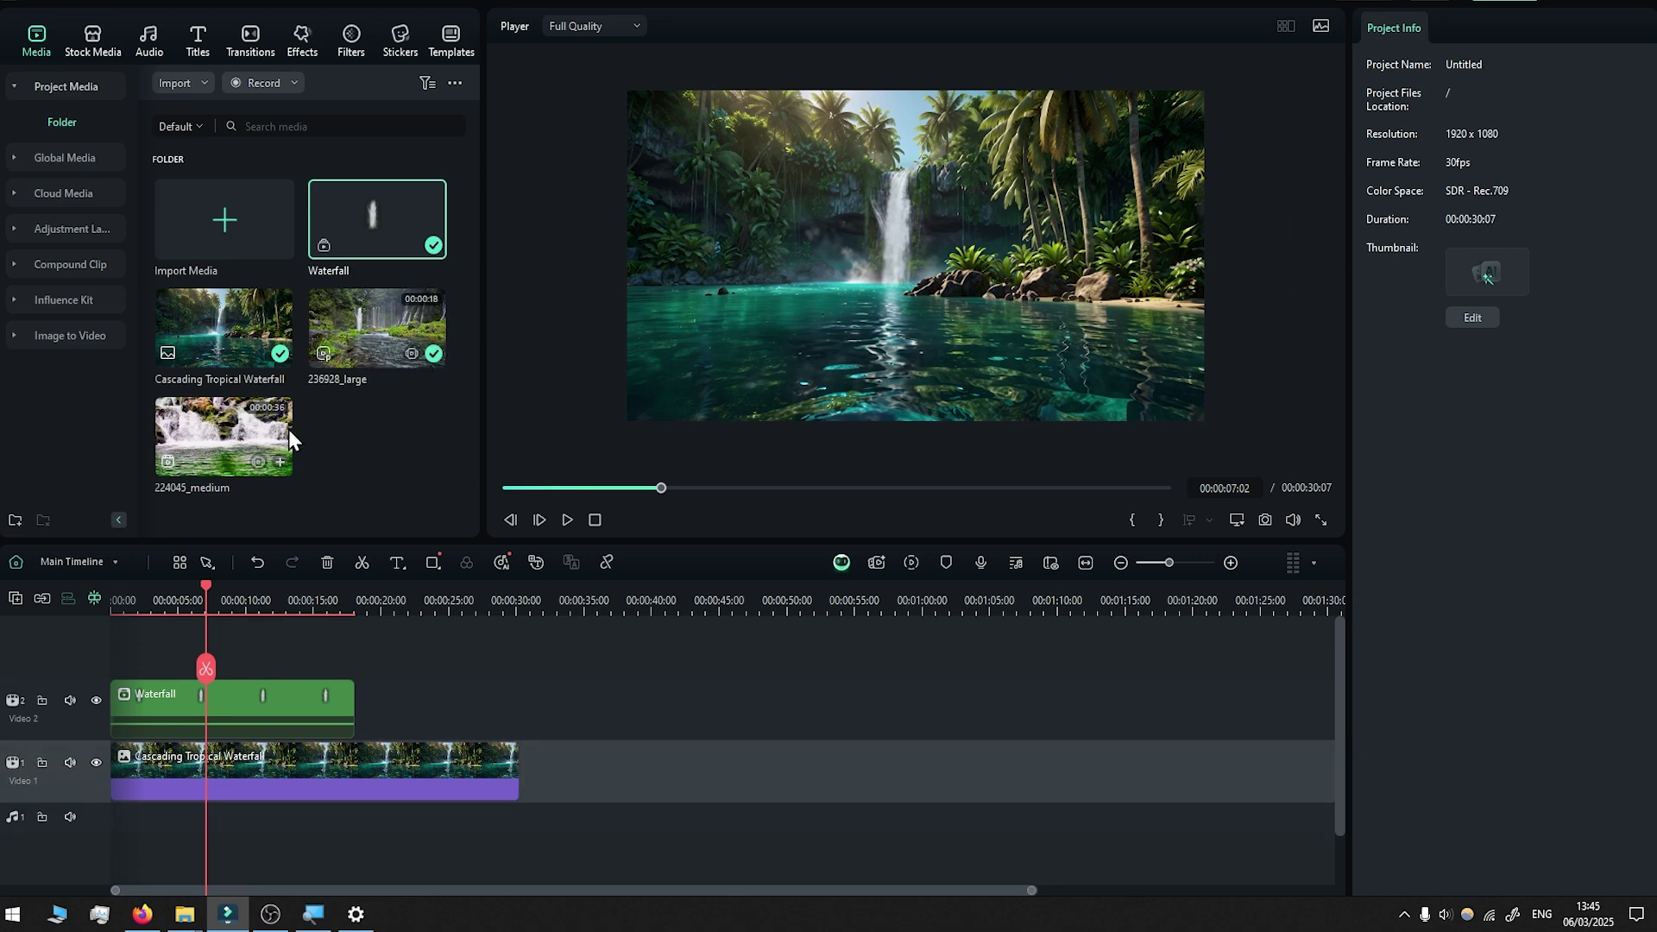
# Add 224045_medium on a new top track, hide the Waterfall track, and mask the lower water area.
pyautogui.moveTo(229, 442); pyautogui.dragTo(172, 682)
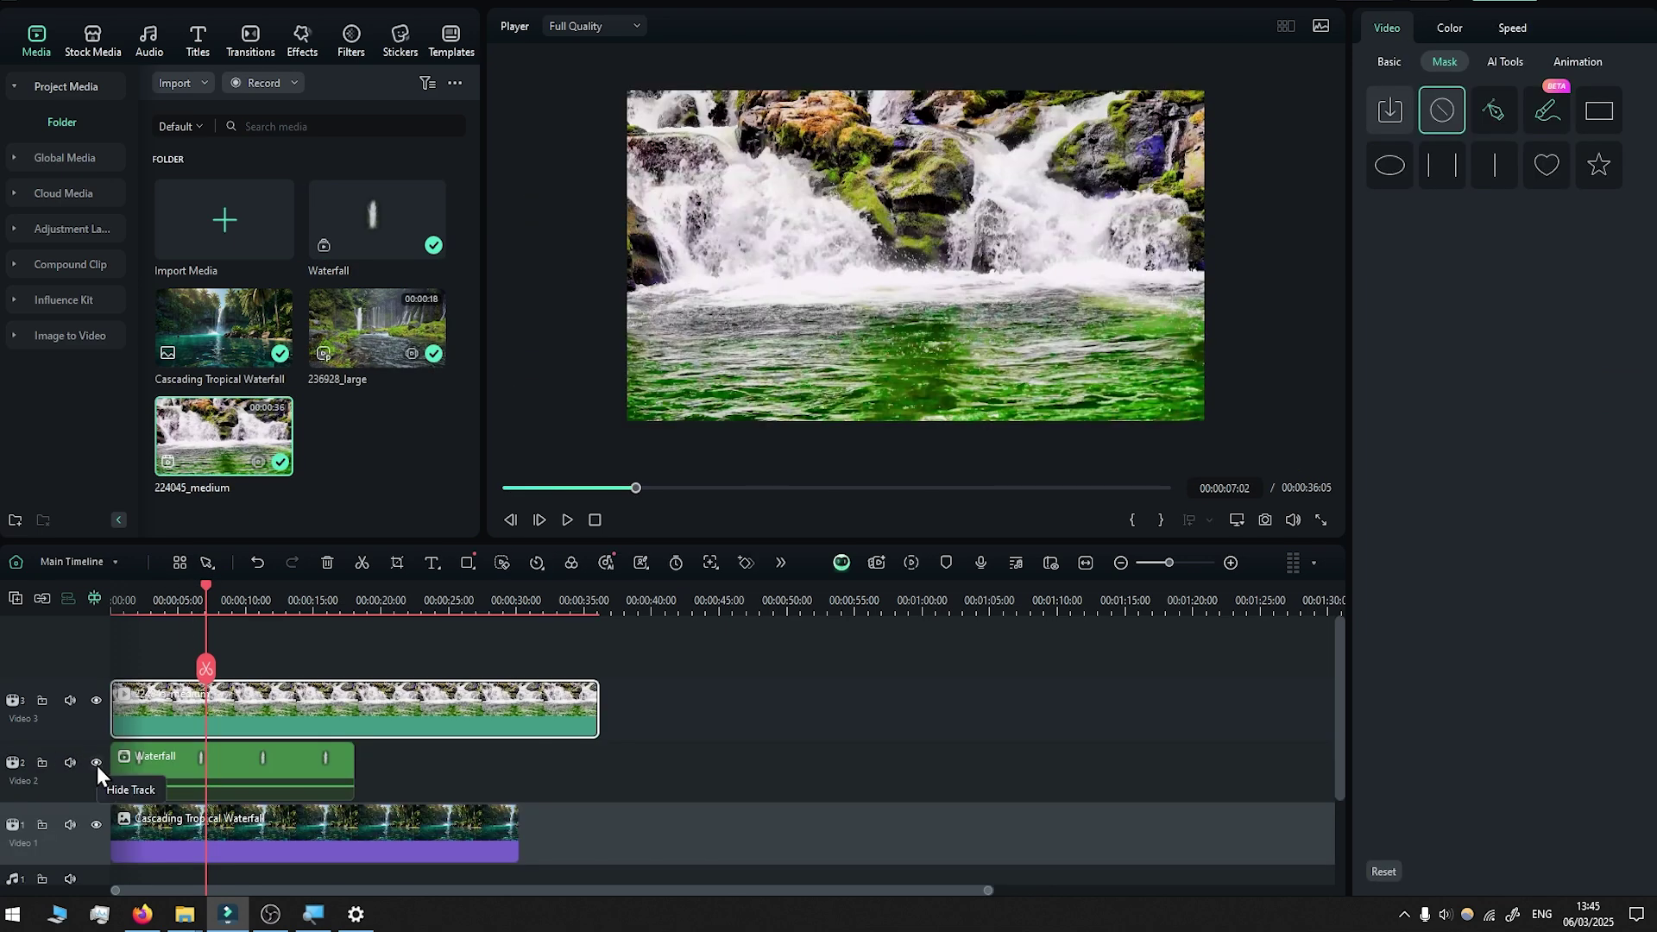
pyautogui.click(97, 765)
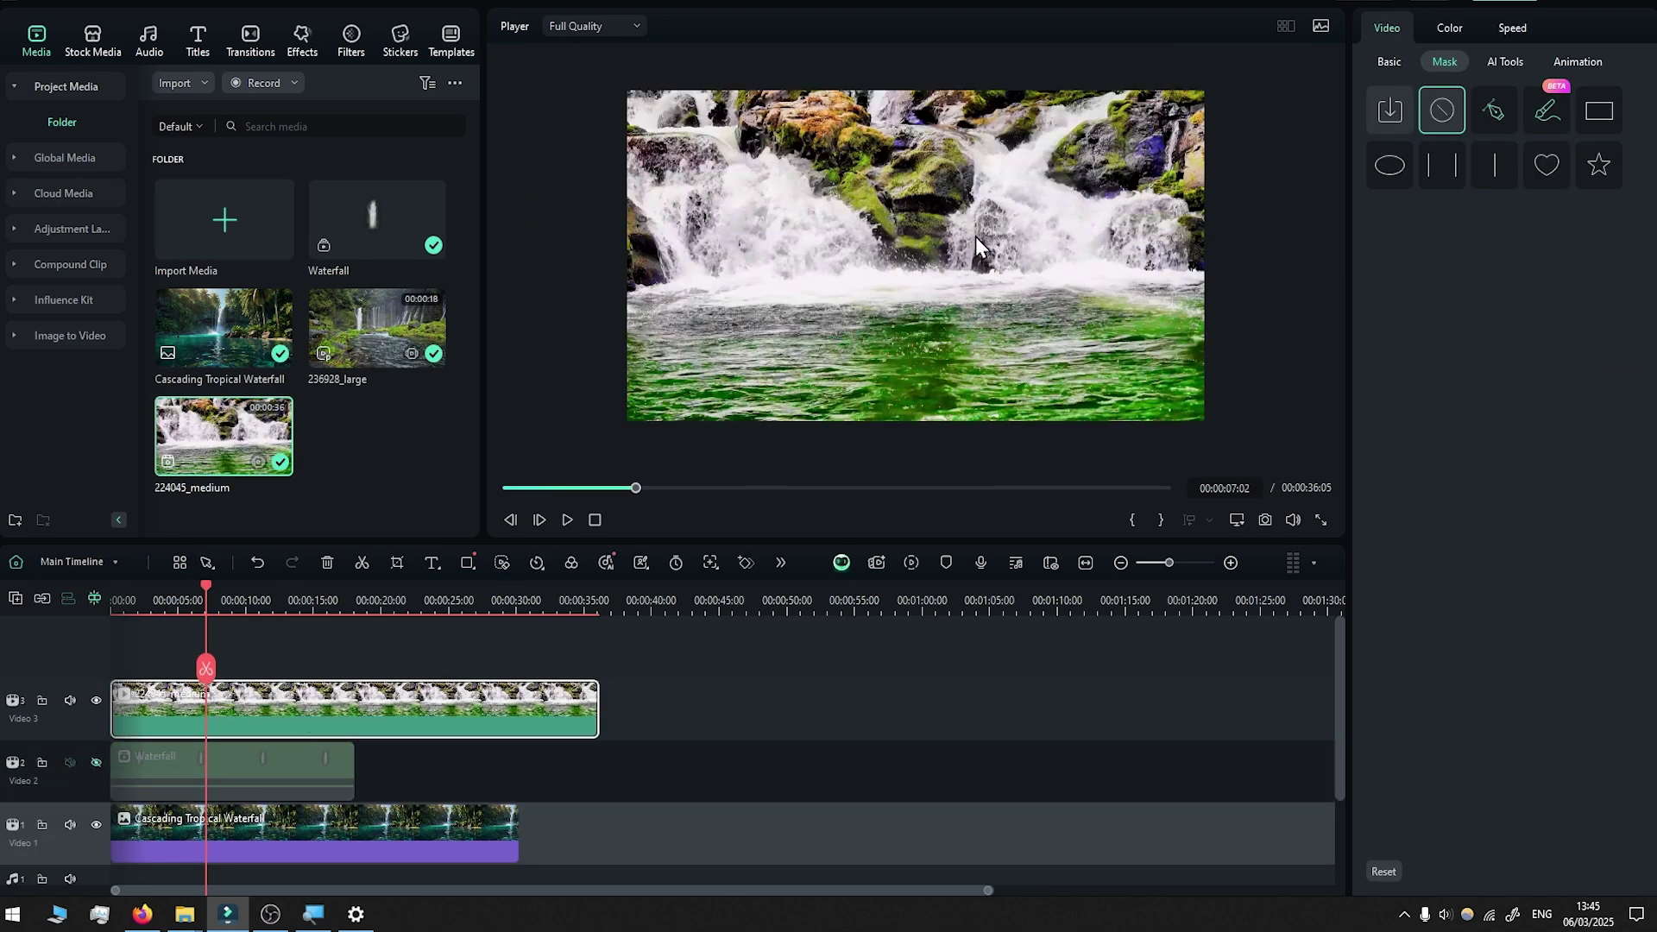
pyautogui.click(1495, 110)
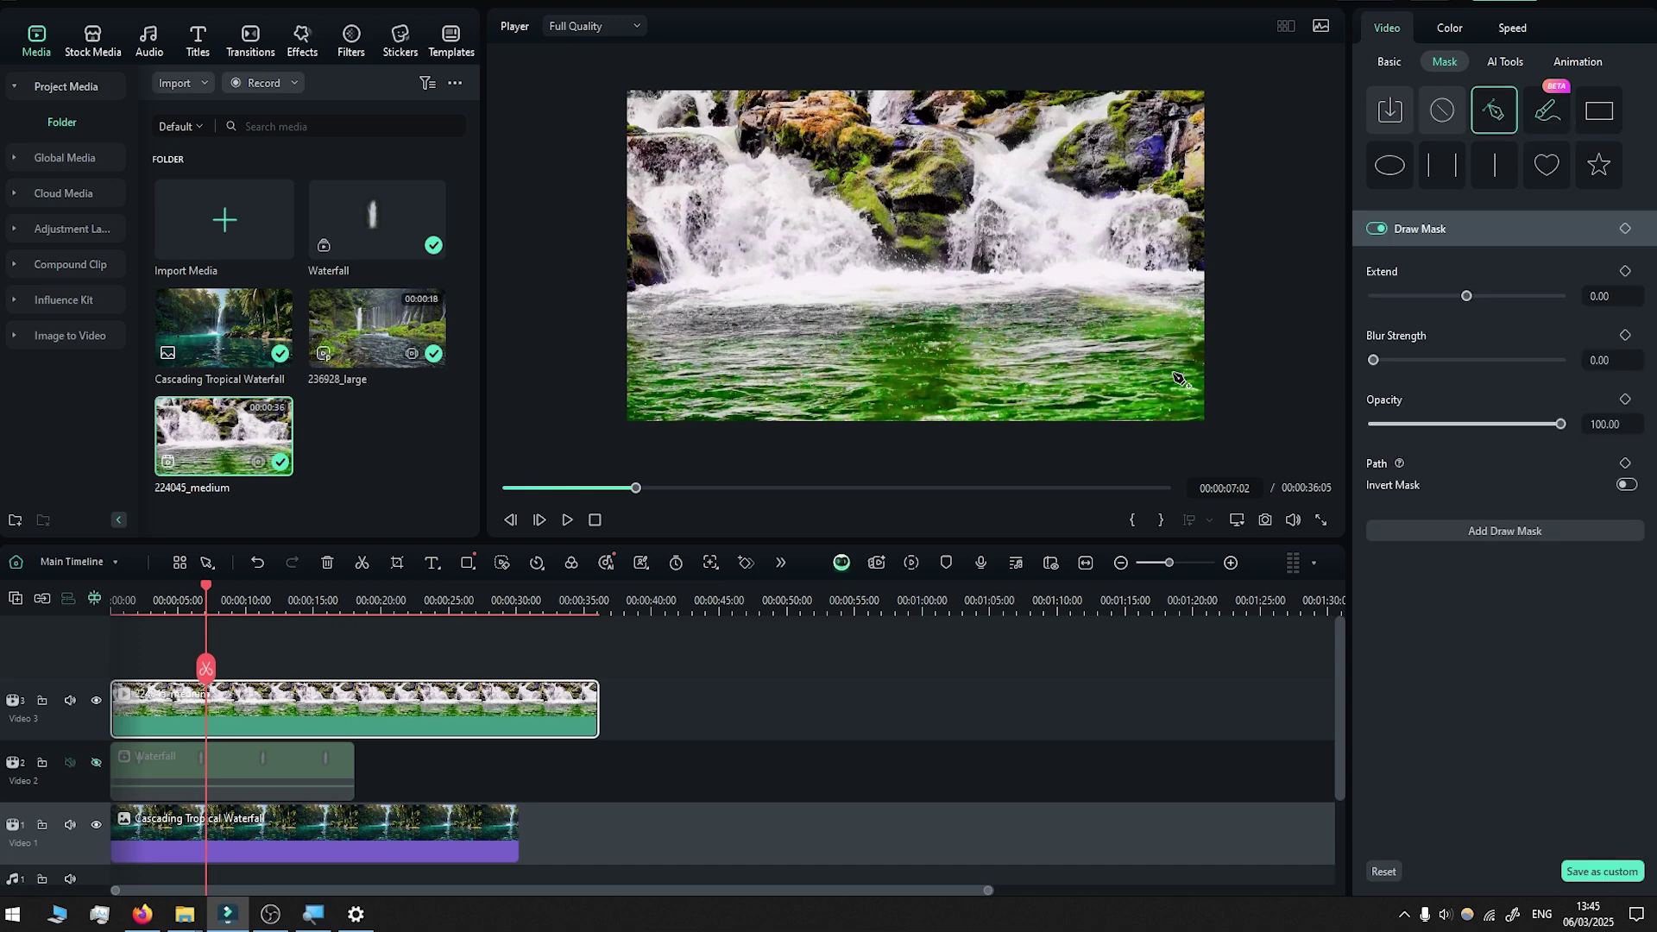
pyautogui.click(1263, 456)
pyautogui.click(1120, 468)
pyautogui.click(575, 462)
pyautogui.click(580, 354)
pyautogui.click(664, 324)
pyautogui.click(1114, 305)
pyautogui.click(1210, 332)
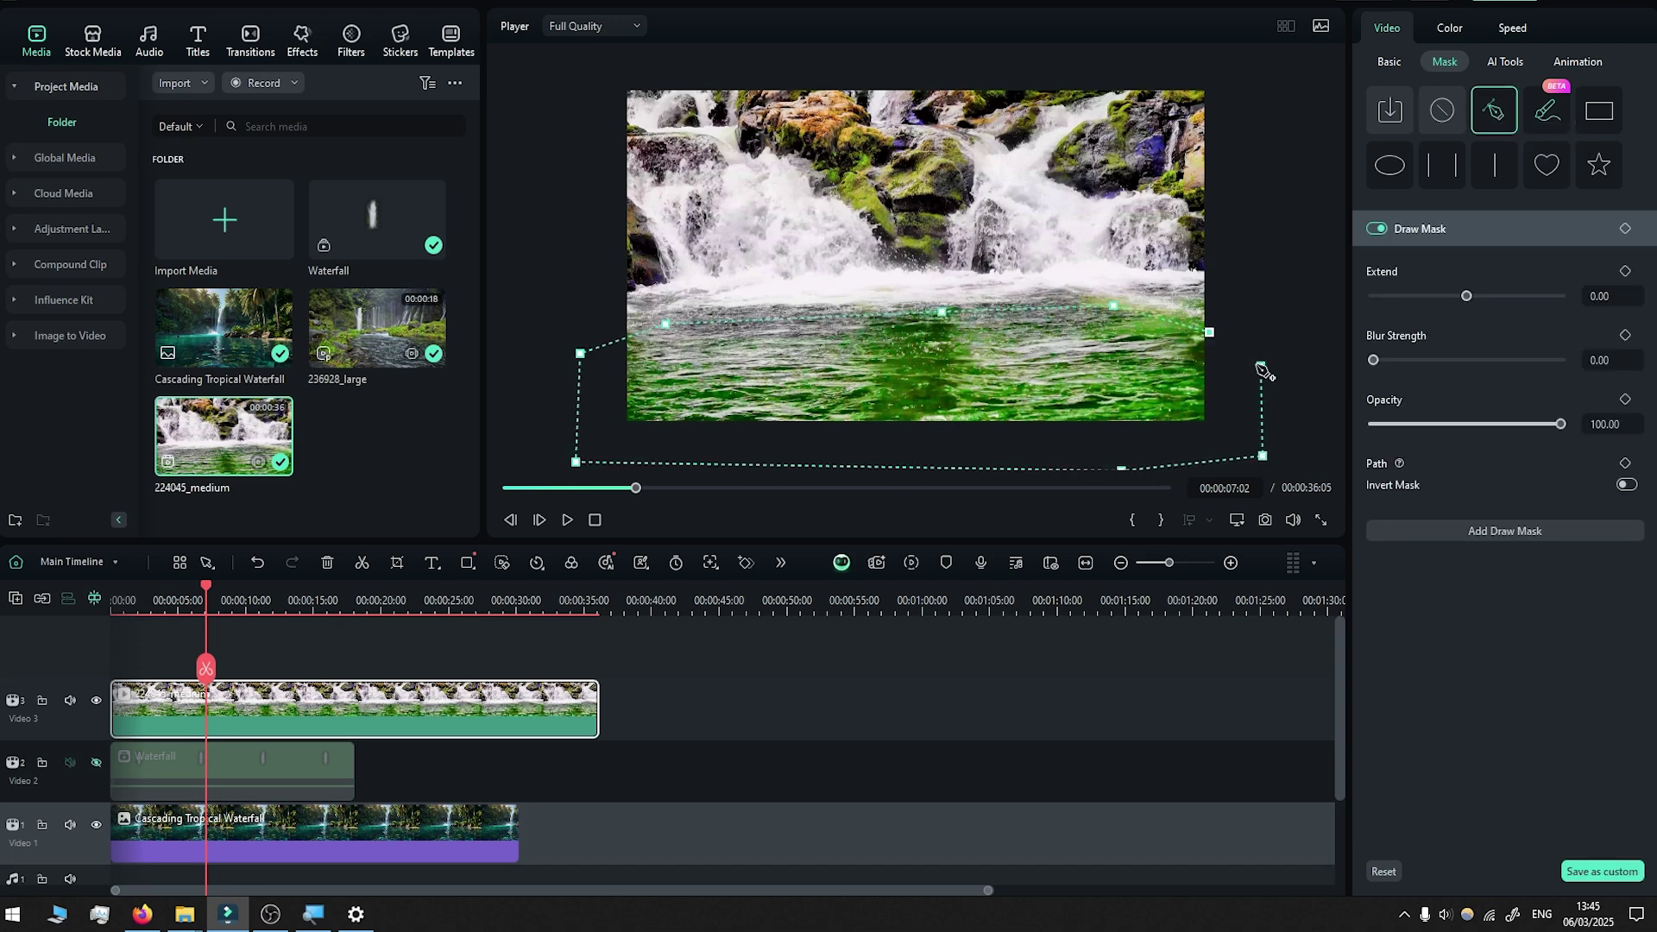
pyautogui.click(1260, 366)
# Blur the mask edge to 53.95, lower its upper points onto the pool, and preview.
pyautogui.moveTo(1374, 359); pyautogui.dragTo(1473, 359)
pyautogui.moveTo(1209, 333); pyautogui.dragTo(1206, 347)
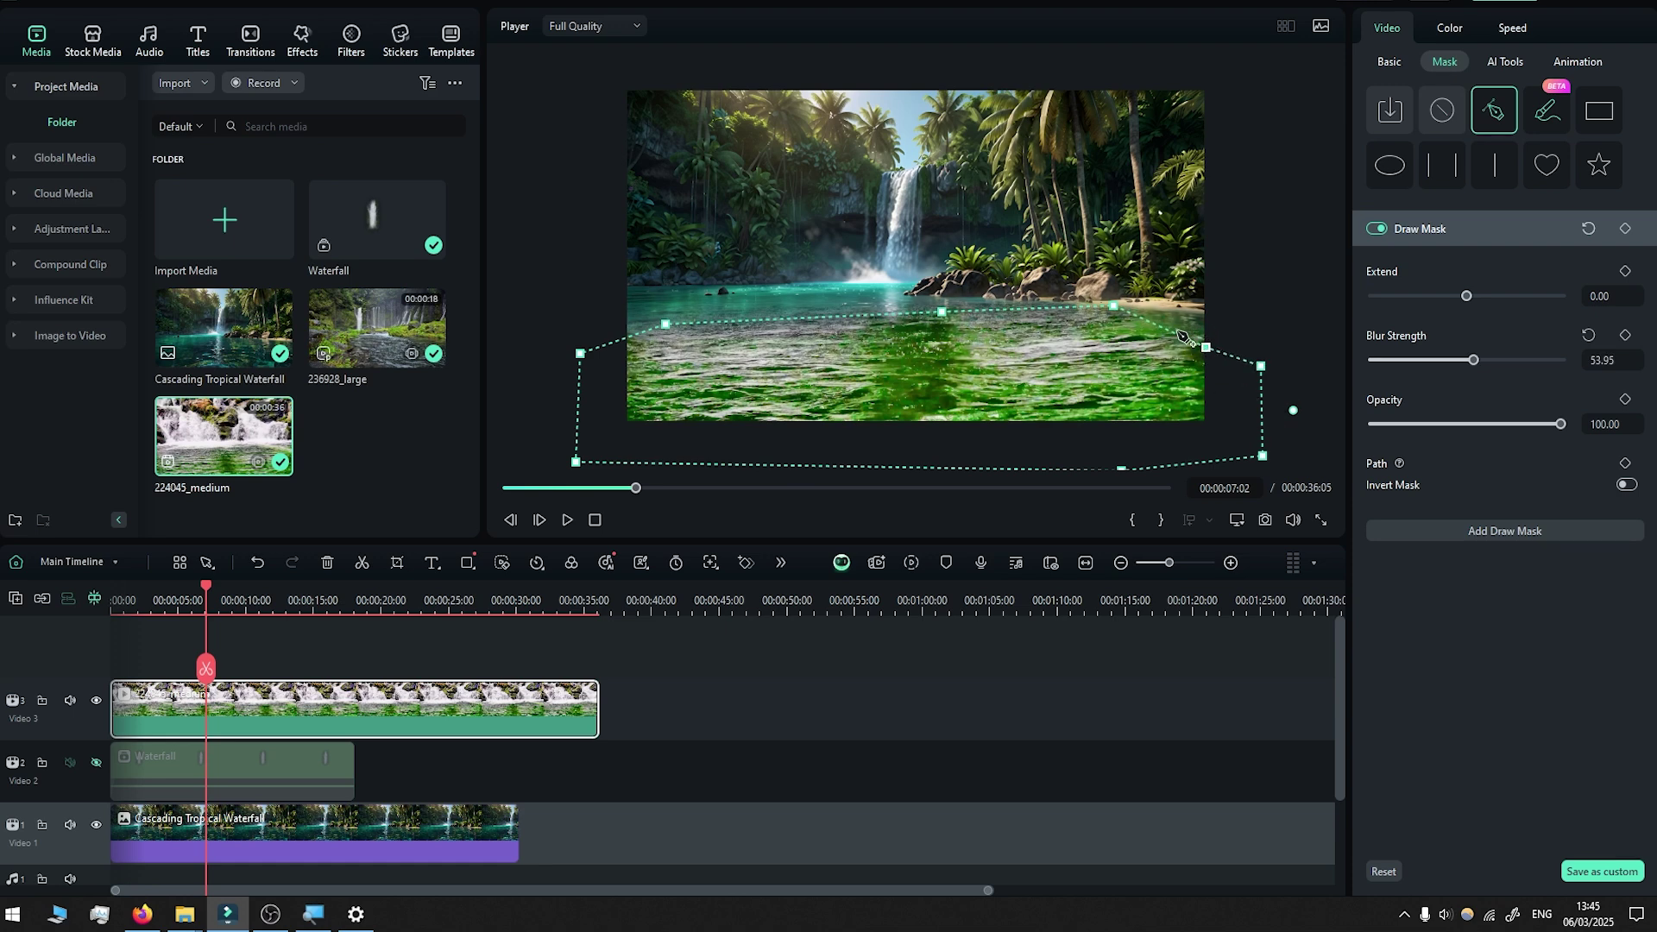
pyautogui.moveTo(1114, 306); pyautogui.dragTo(1101, 323)
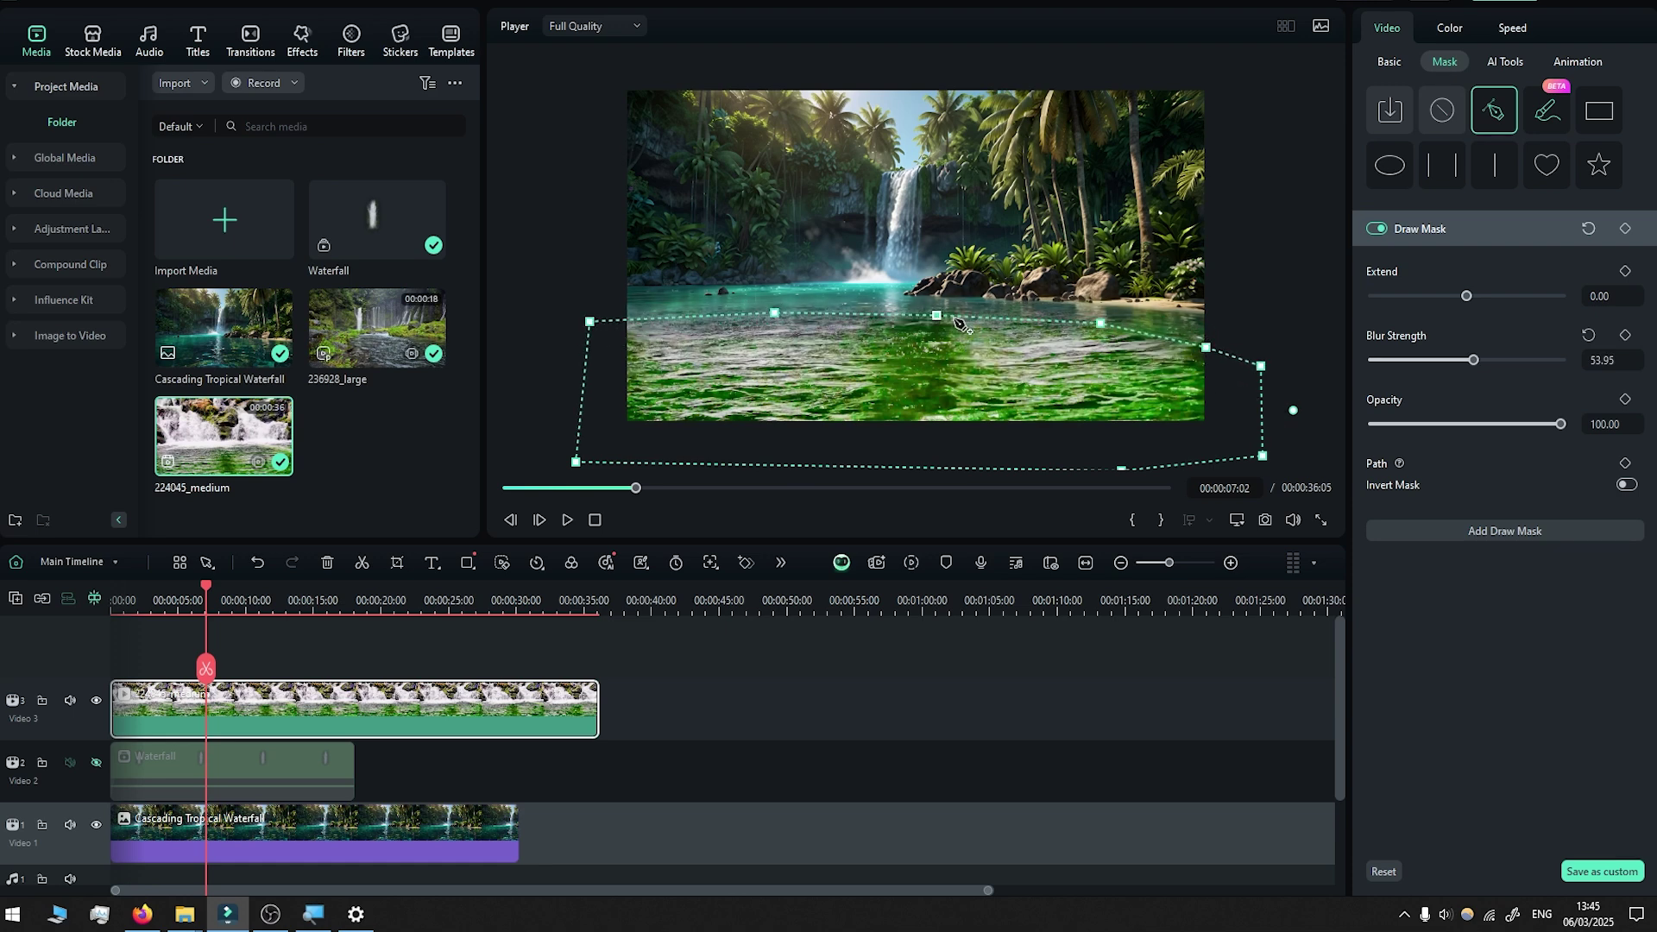
pyautogui.click(195, 781)
pyautogui.press('space')
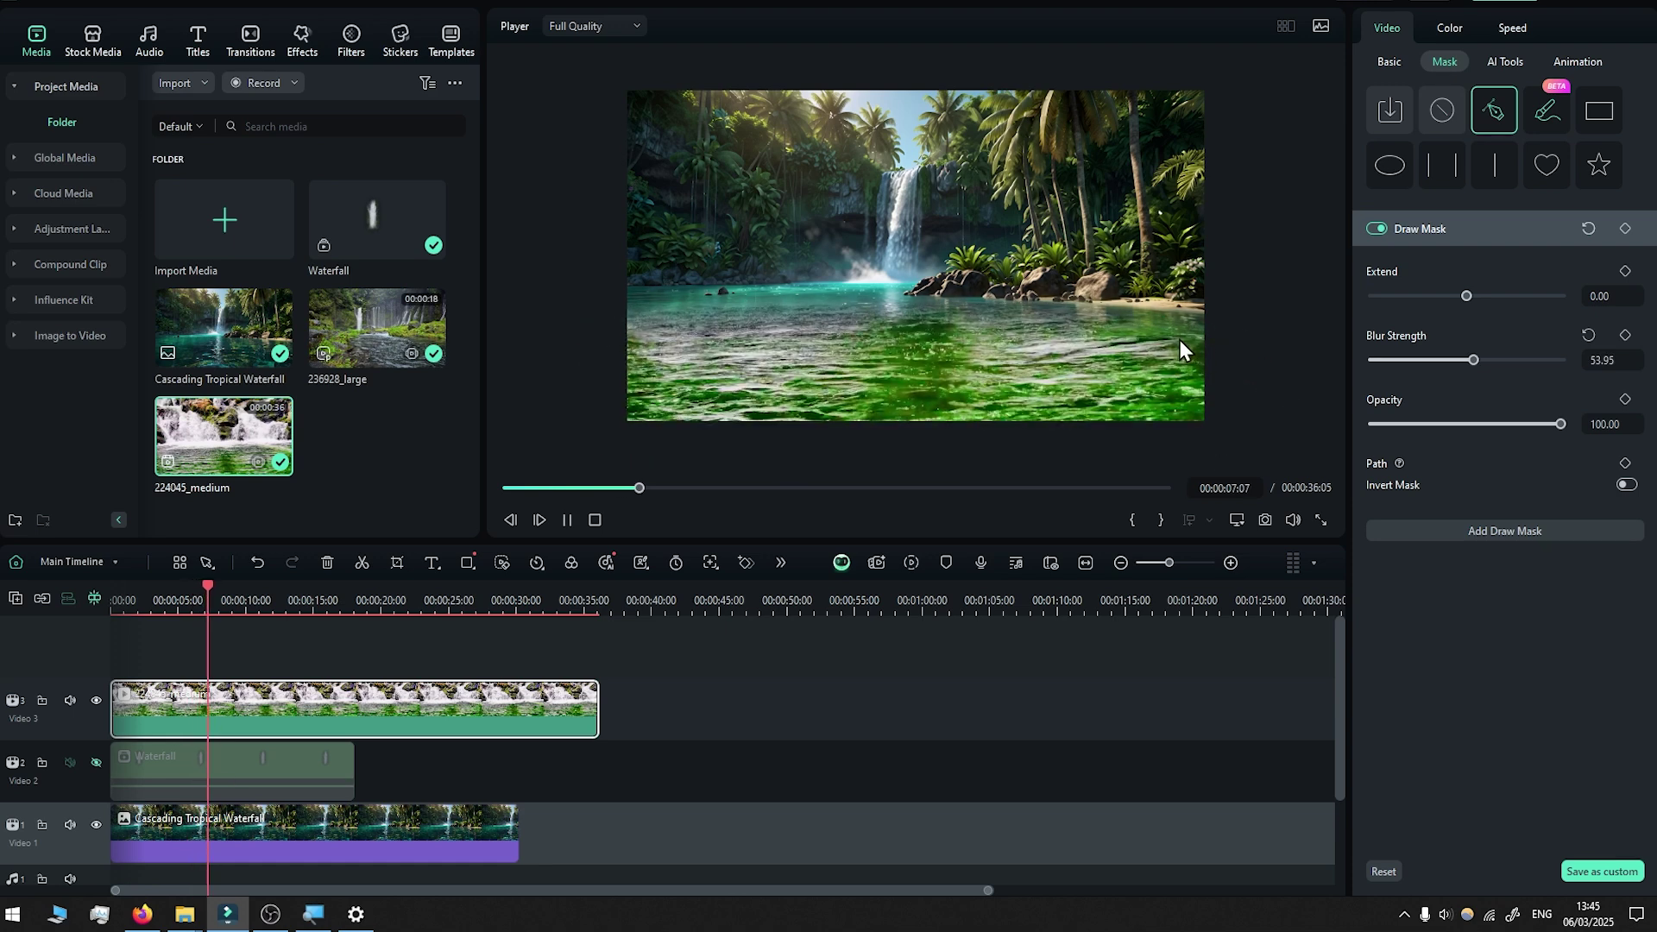
pyautogui.press('space')
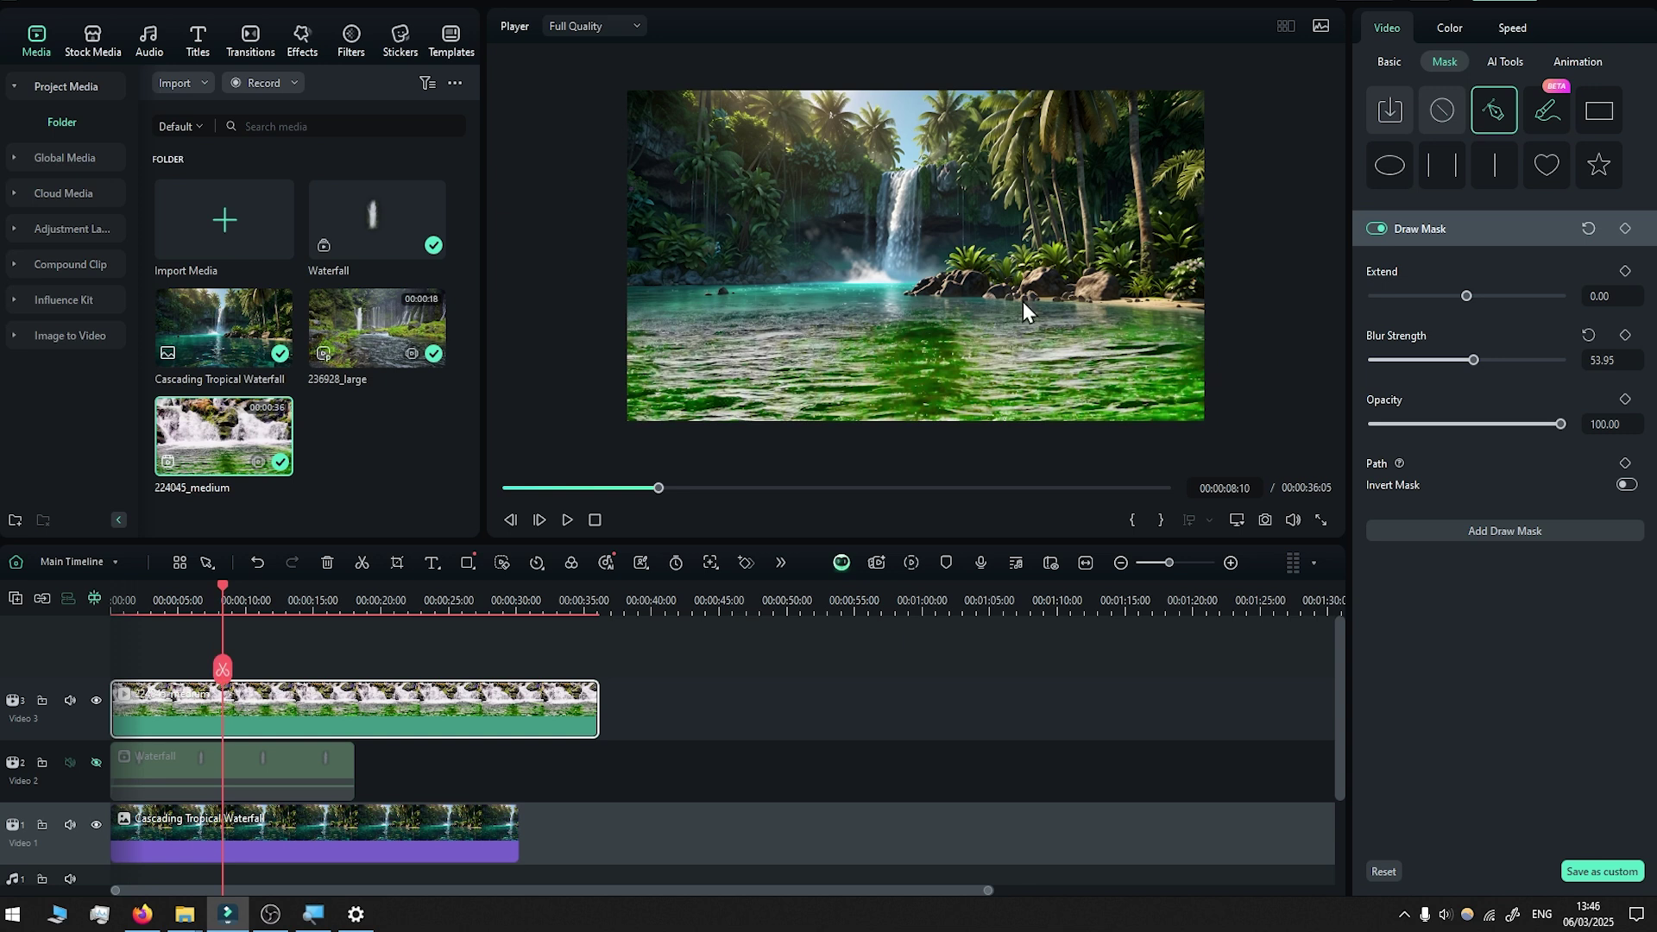
# Drop the water overlay's Vibrance and Saturation to -100.
pyautogui.click(1449, 29)
pyautogui.moveTo(1470, 522); pyautogui.dragTo(1262, 520)
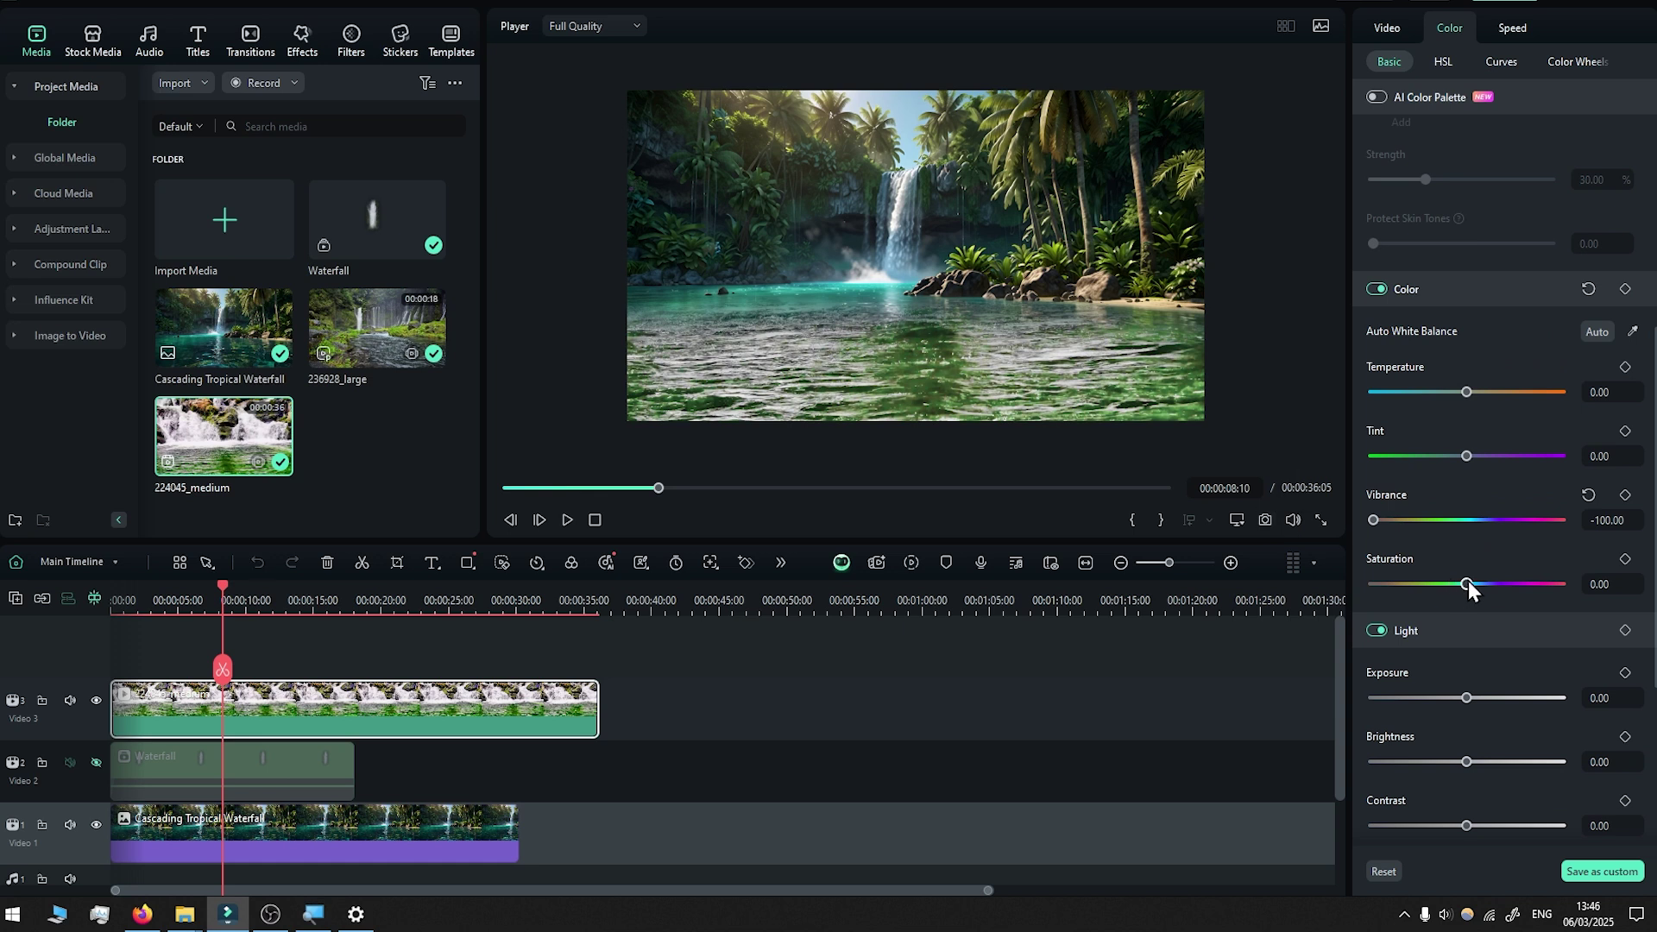
pyautogui.moveTo(1468, 582); pyautogui.dragTo(1278, 594)
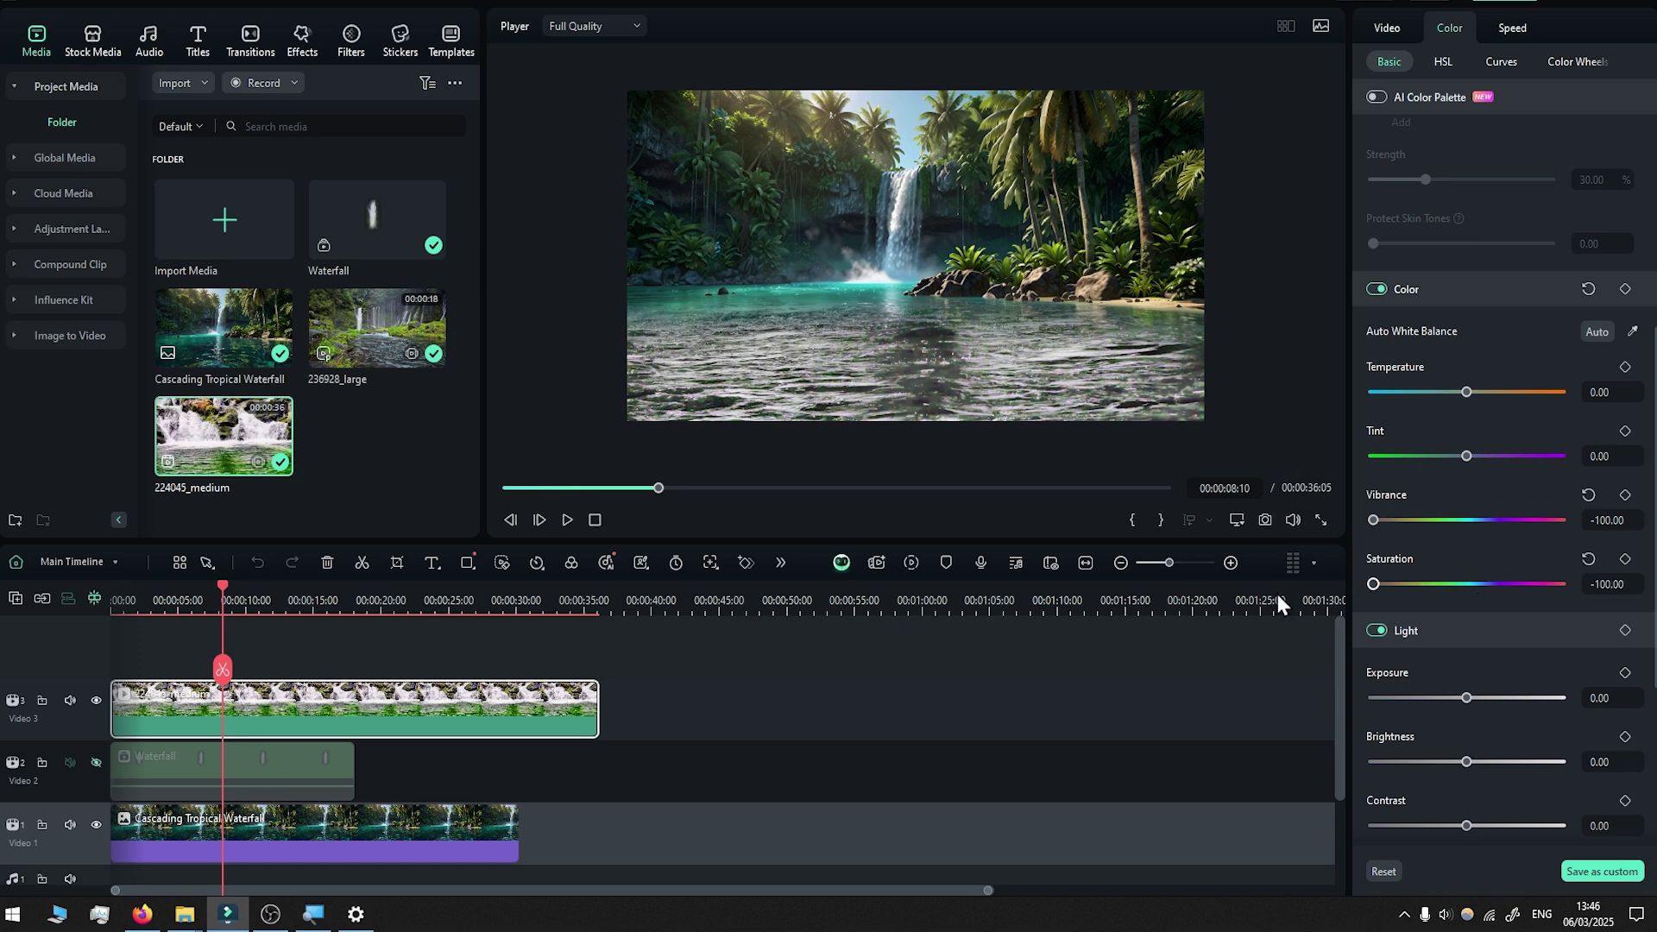
# Lift the blue curve, pull red down and bend green up to tint the water turquoise.
pyautogui.click(1499, 60)
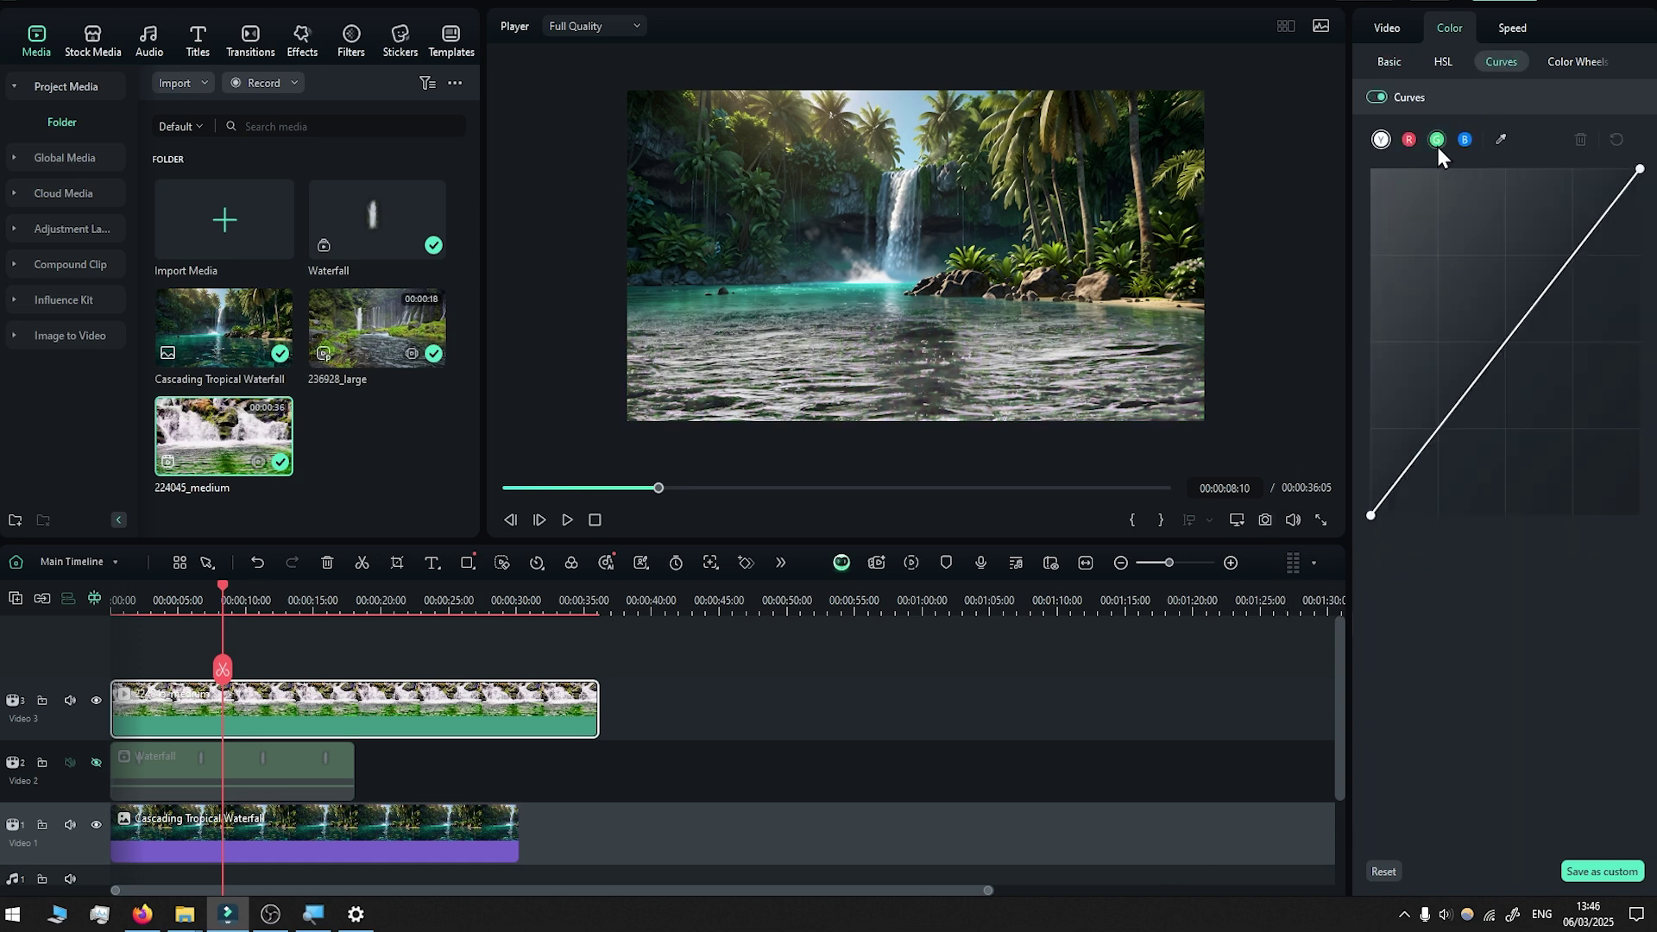
pyautogui.click(1465, 140)
pyautogui.click(1508, 340)
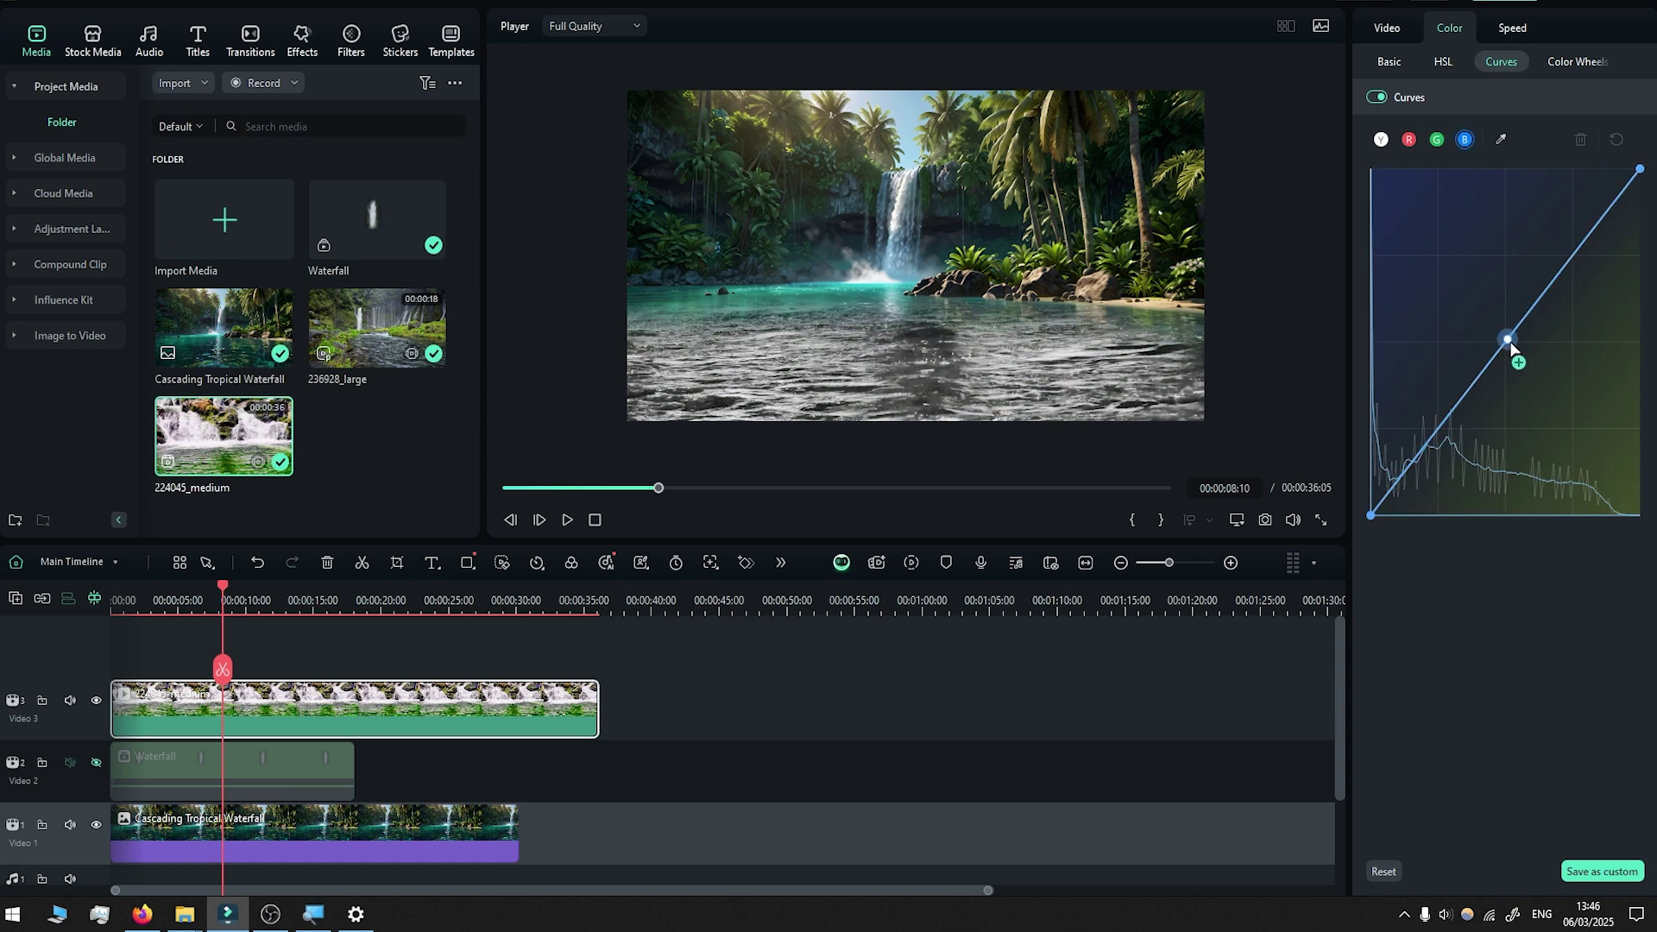
pyautogui.moveTo(1510, 340); pyautogui.dragTo(1454, 303)
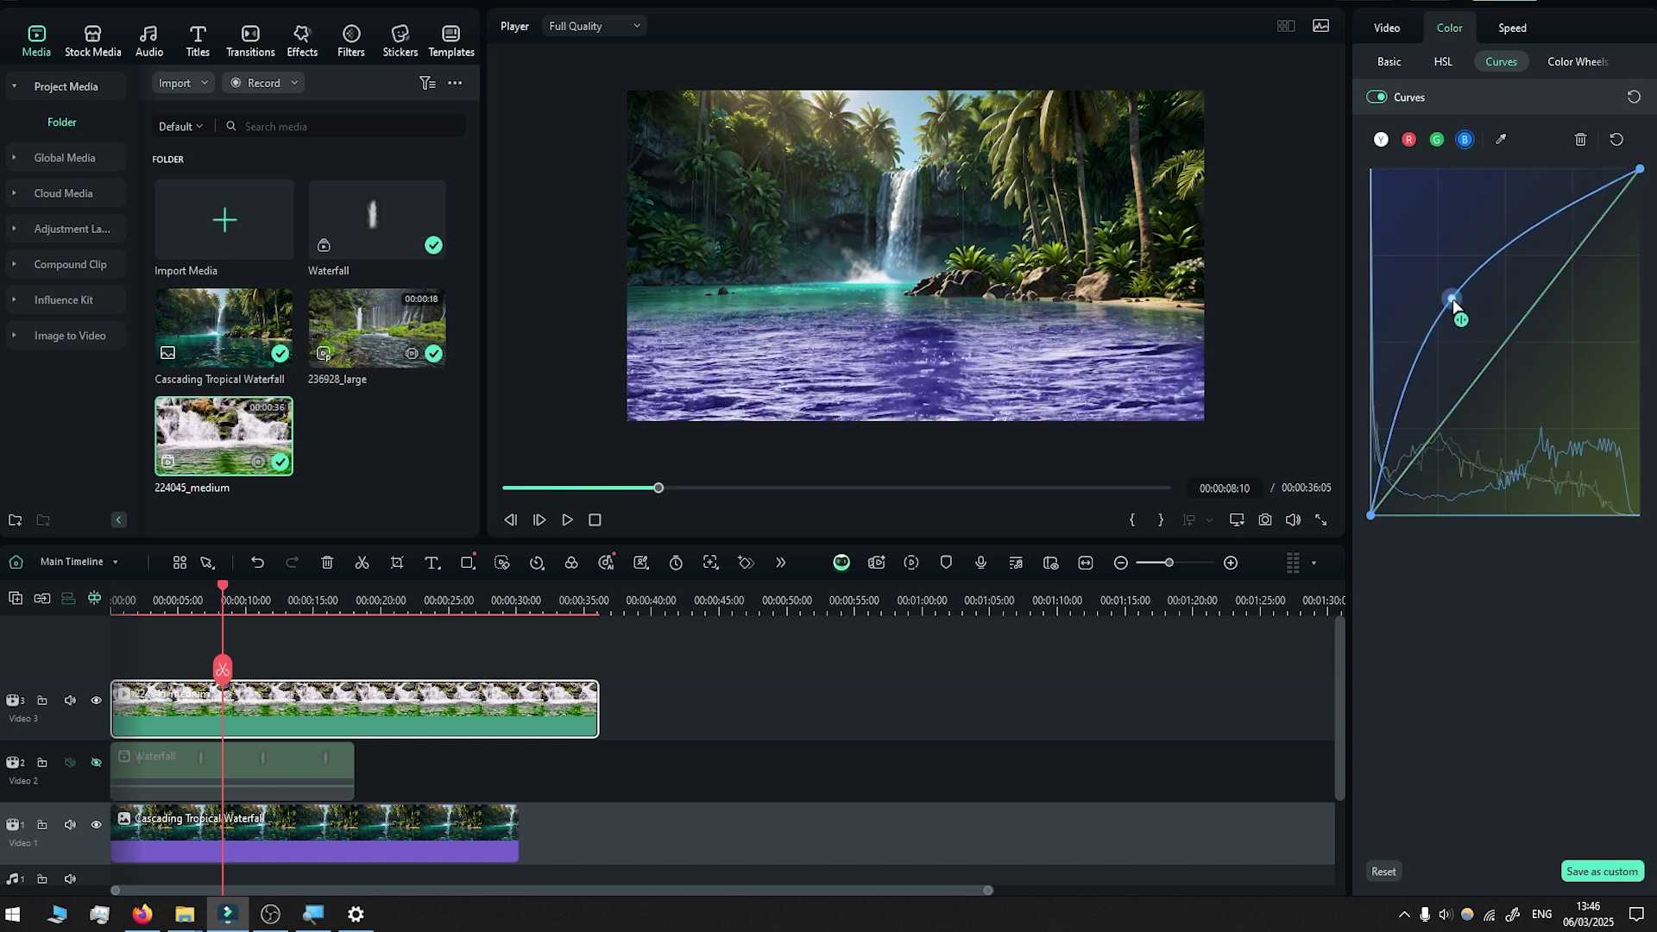
pyautogui.click(1409, 140)
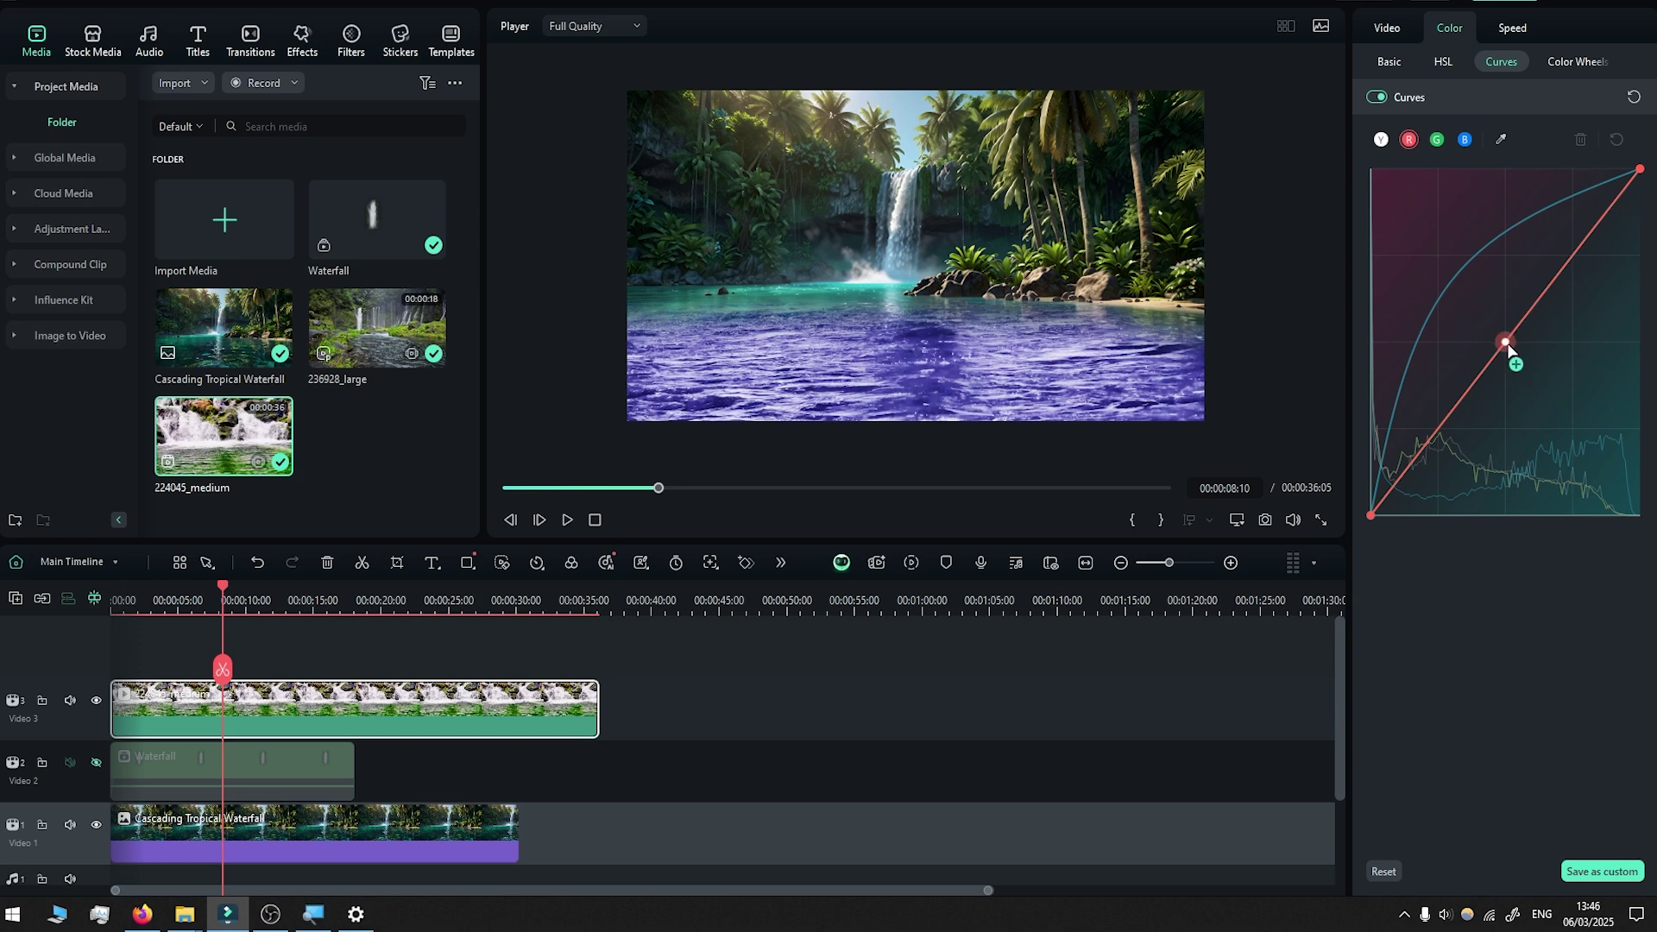
pyautogui.moveTo(1506, 344); pyautogui.dragTo(1562, 390)
pyautogui.click(1438, 140)
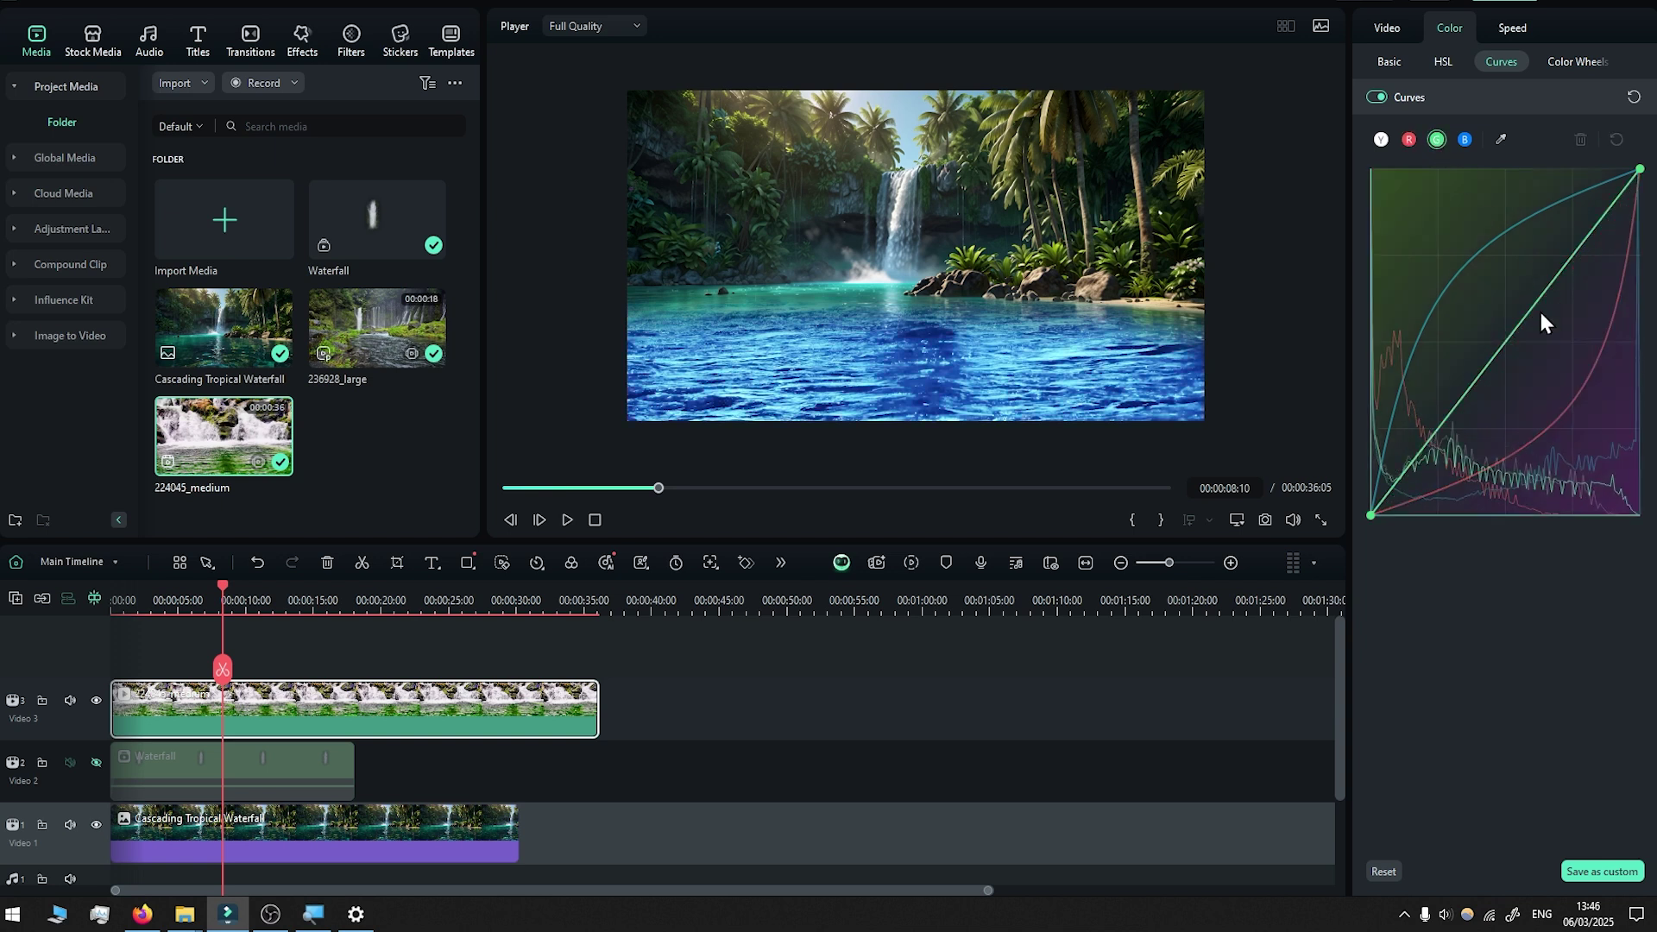
pyautogui.moveTo(1506, 344); pyautogui.dragTo(1472, 296)
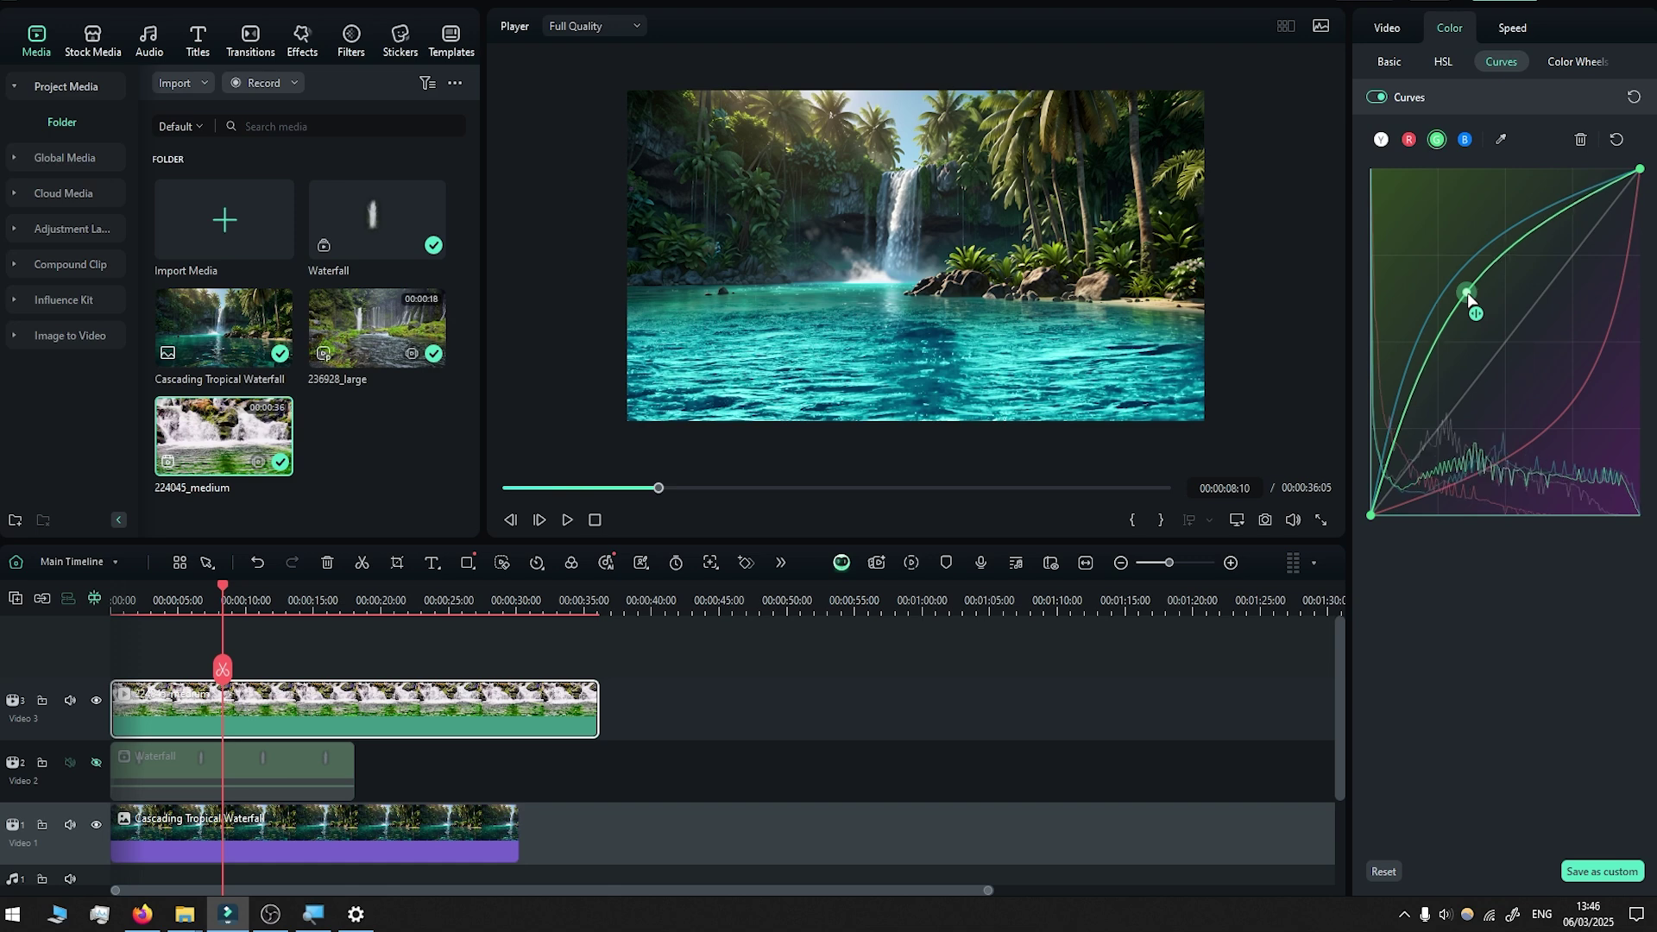
# Lower the red curve further and raise the green point, then preview the colour.
pyautogui.click(1465, 140)
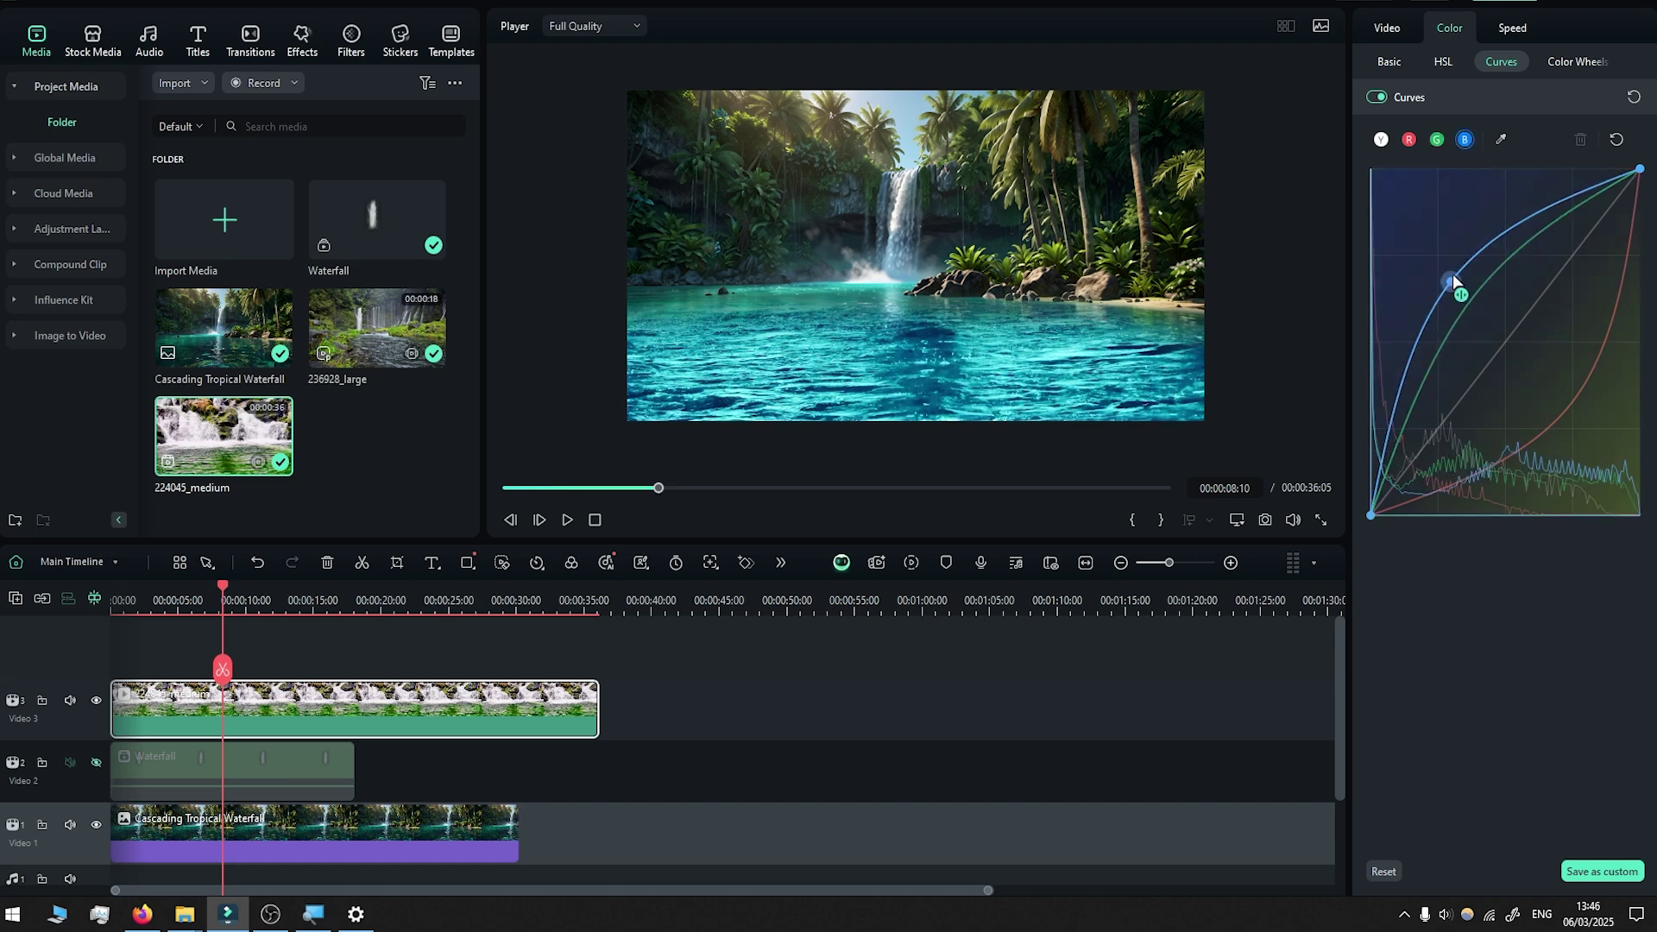
pyautogui.click(1408, 140)
pyautogui.moveTo(1560, 388); pyautogui.dragTo(1593, 424)
pyautogui.moveTo(1477, 302); pyautogui.dragTo(1460, 286)
pyautogui.press('space')
pyautogui.press('space')
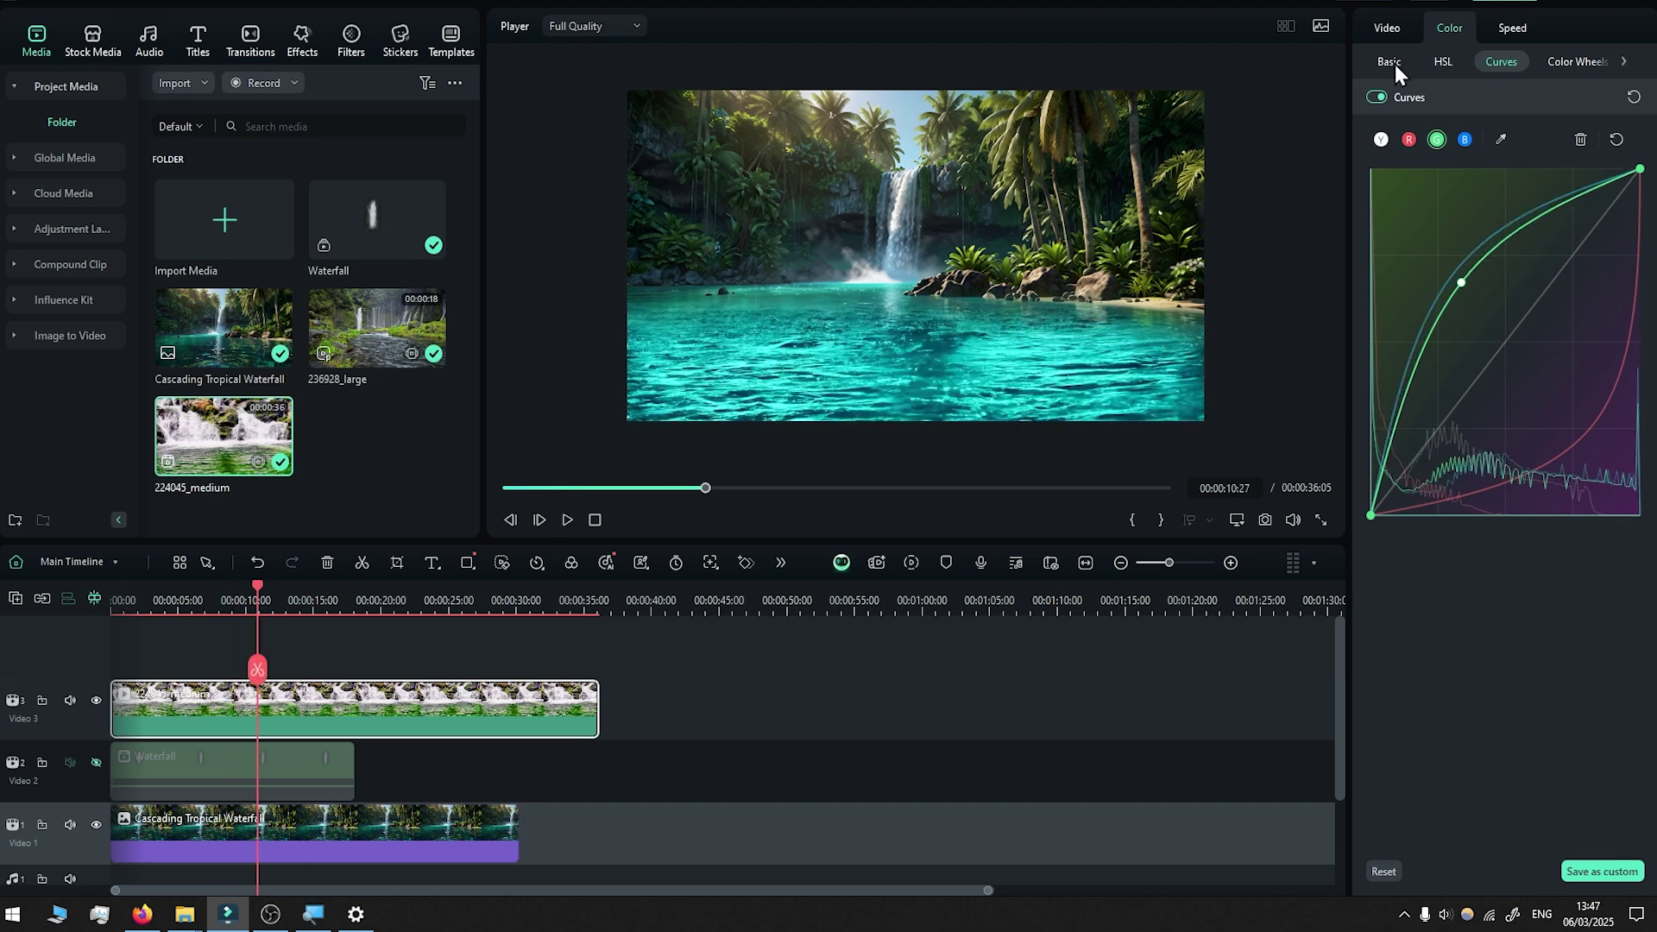
# Push the overlay's Shadow to -100 and set its opacity to 86.
pyautogui.scroll(-5, 1467, 621)
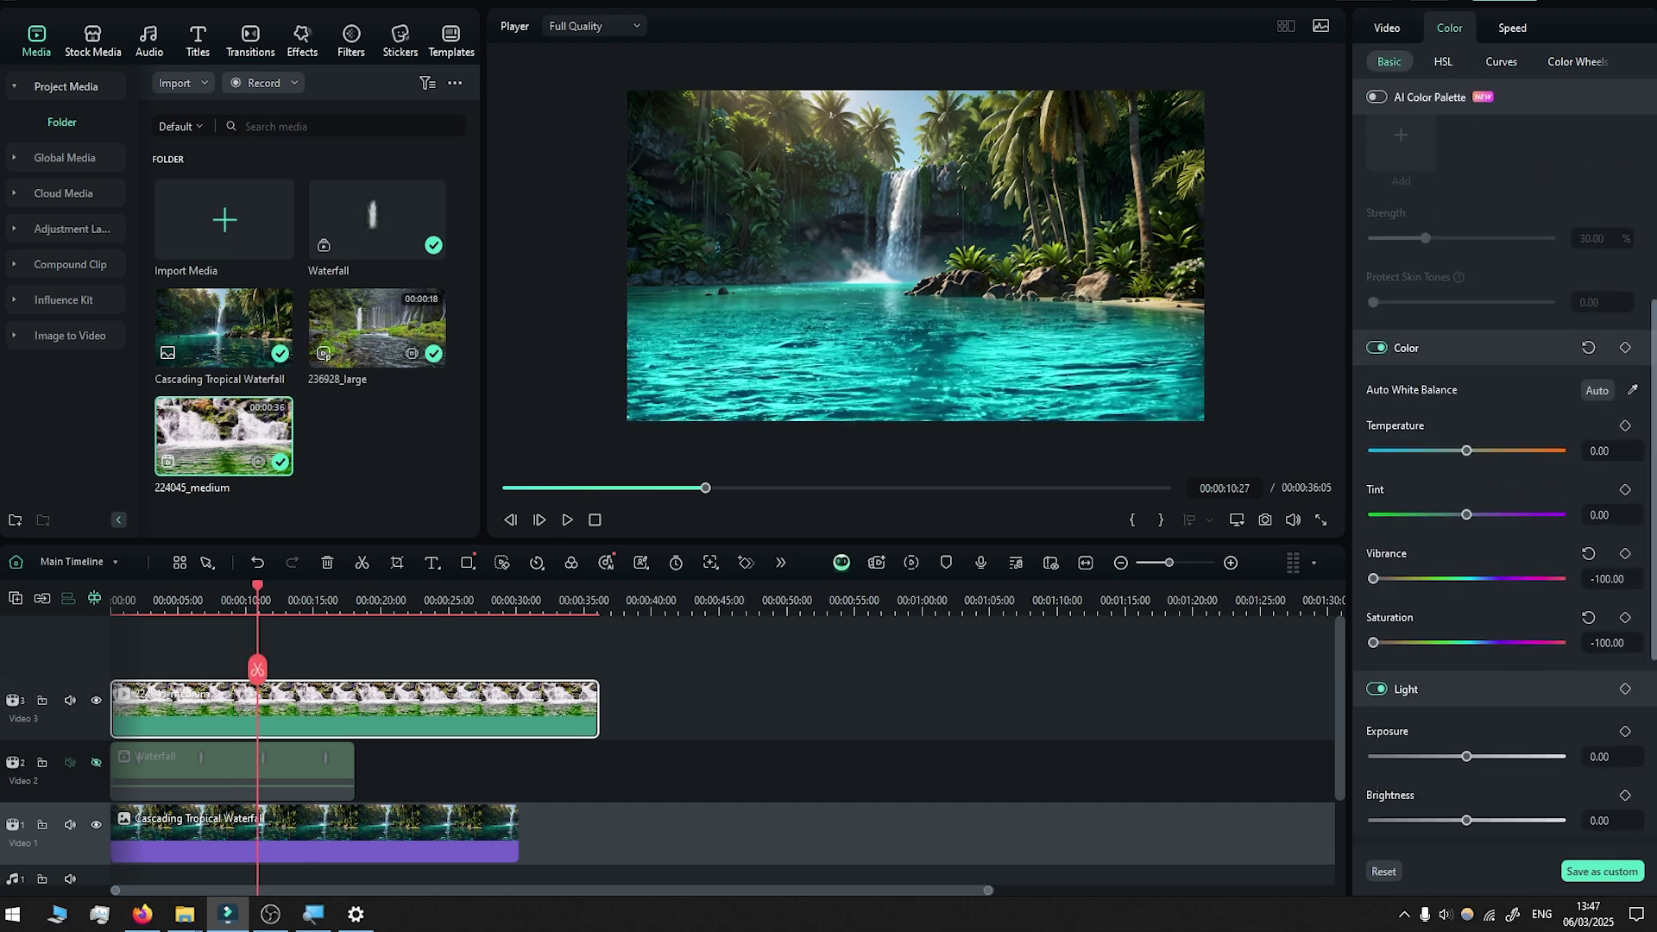
pyautogui.moveTo(1468, 622); pyautogui.dragTo(1342, 620)
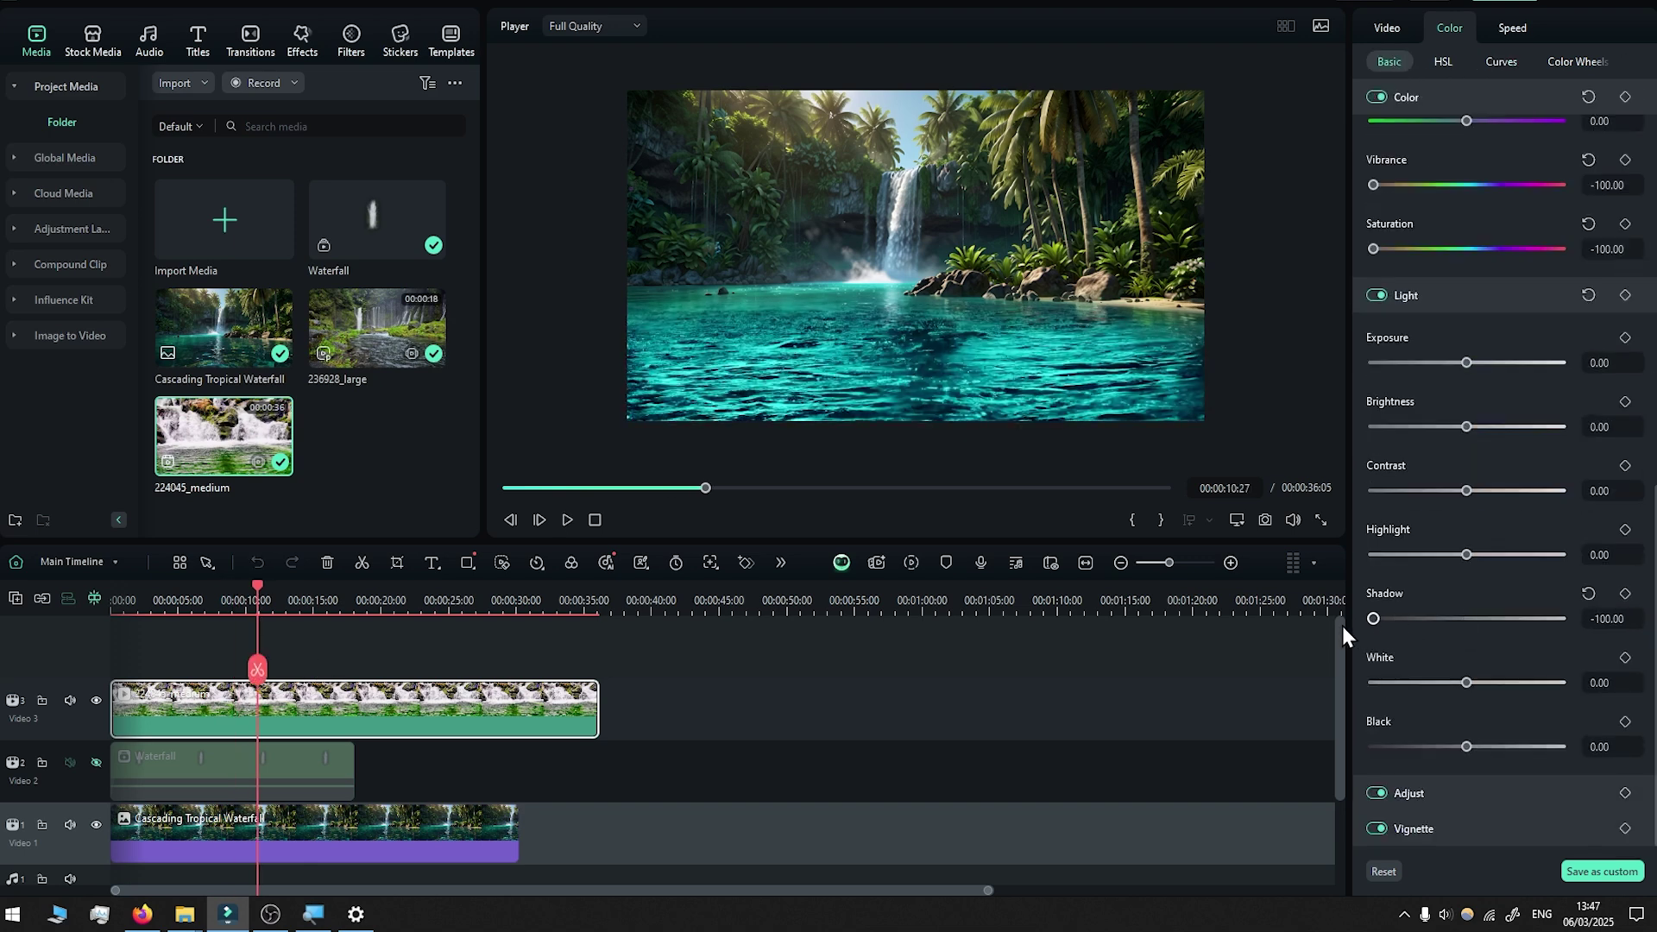
pyautogui.click(1386, 28)
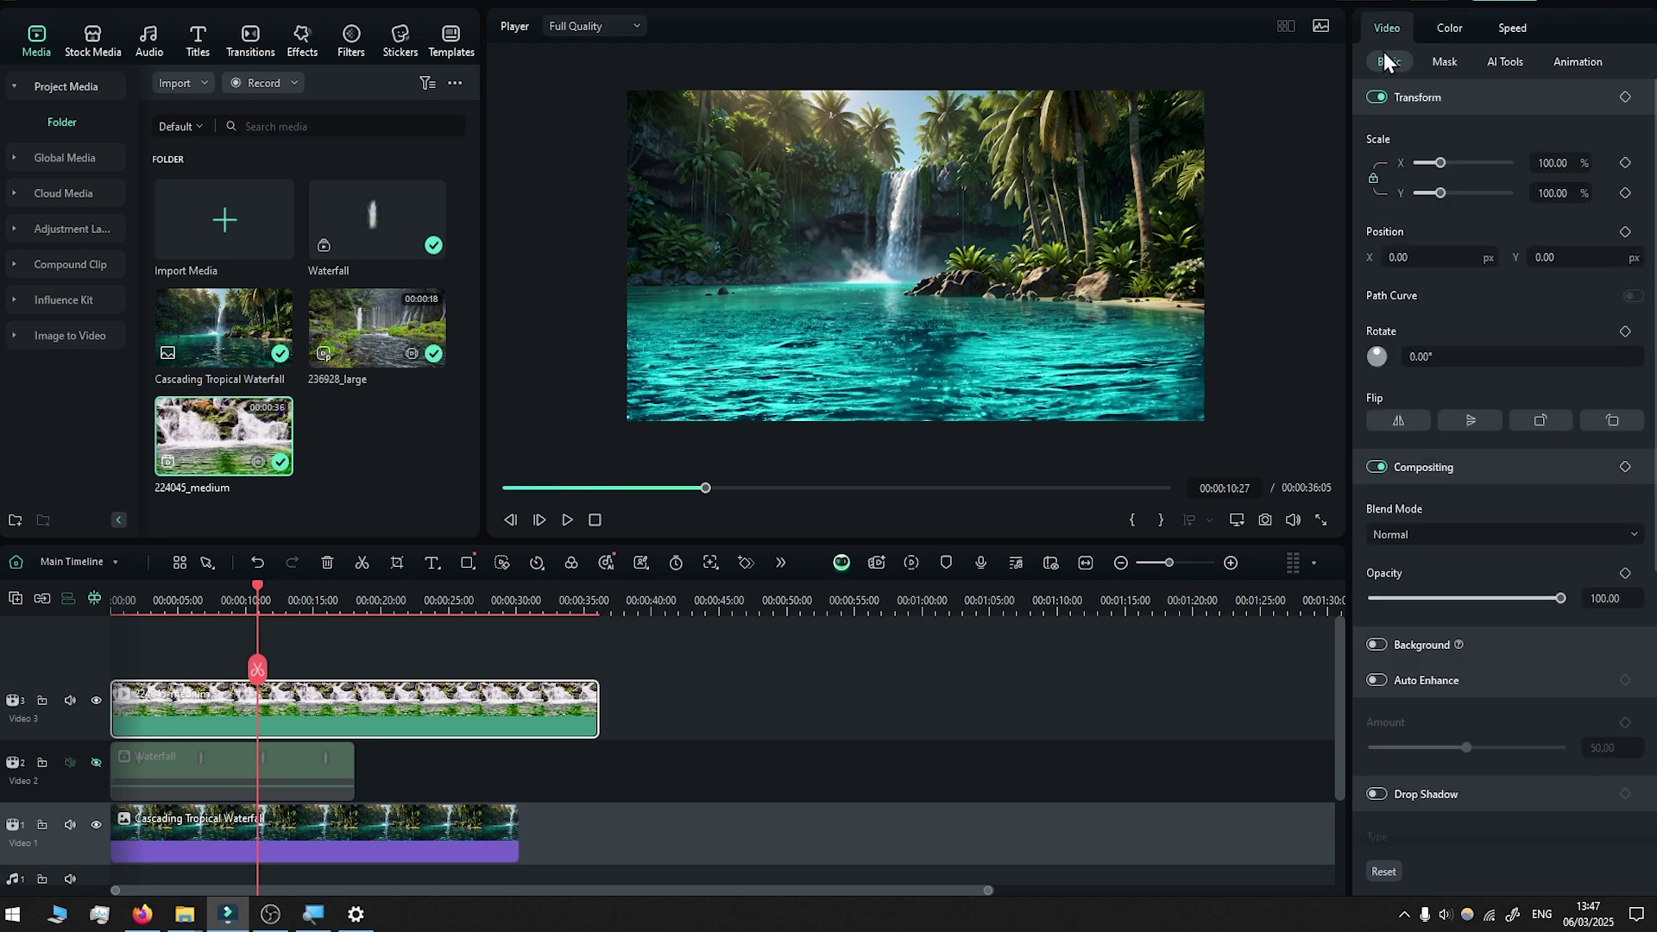
pyautogui.moveTo(1553, 607); pyautogui.dragTo(1528, 603)
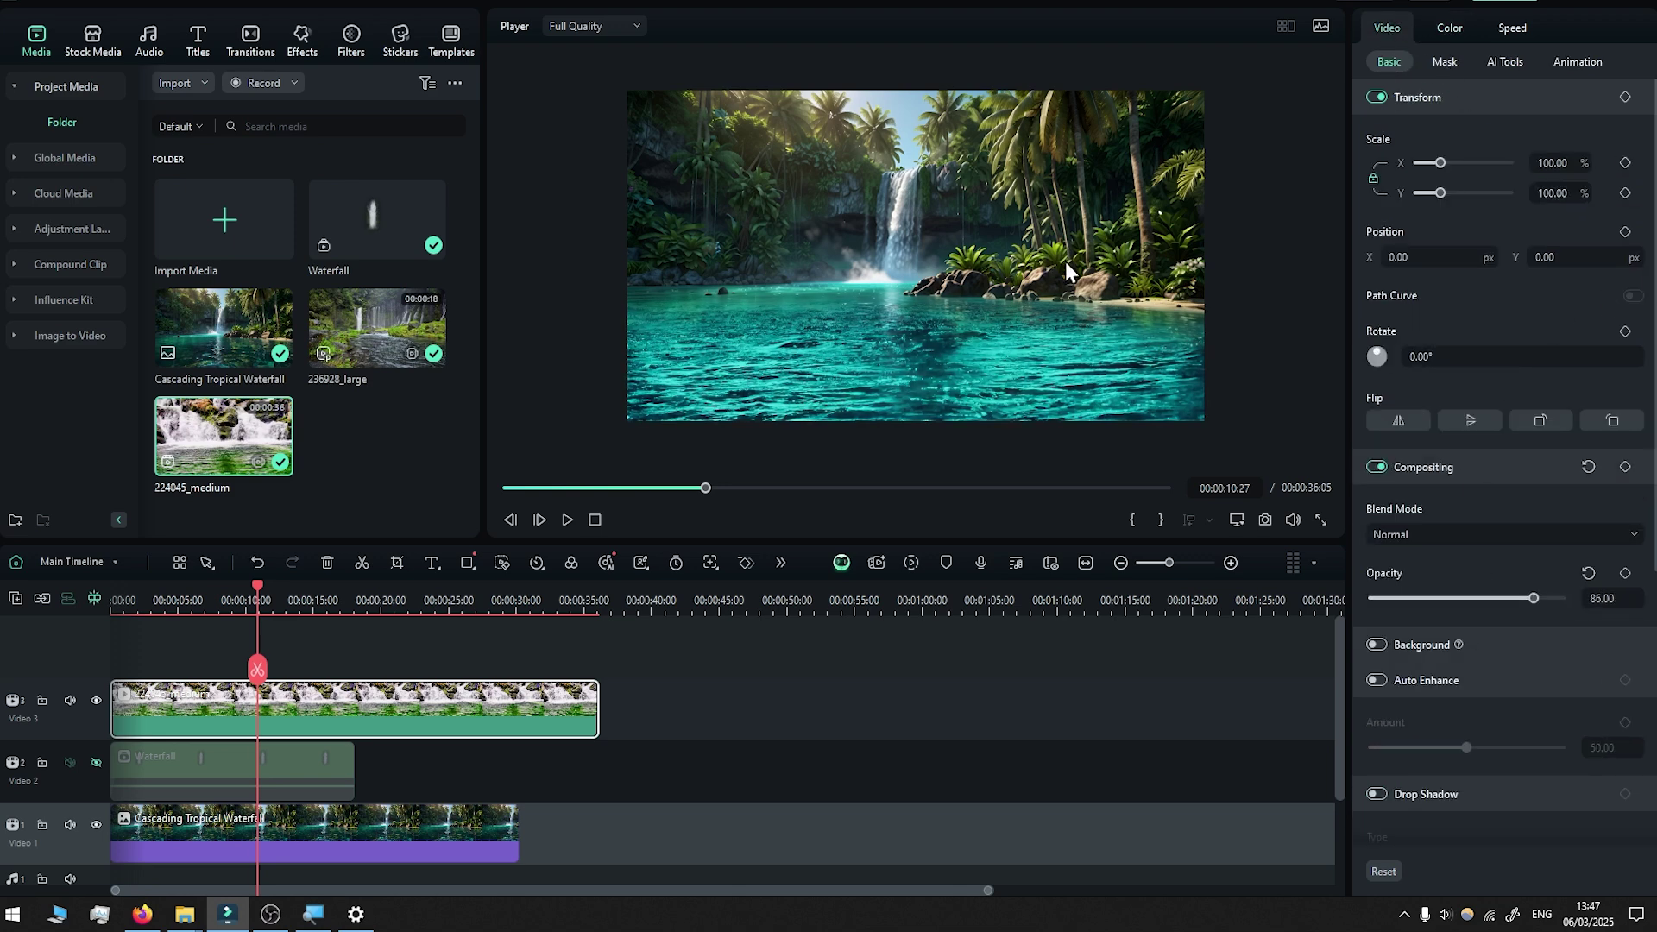
pyautogui.click(1531, 597)
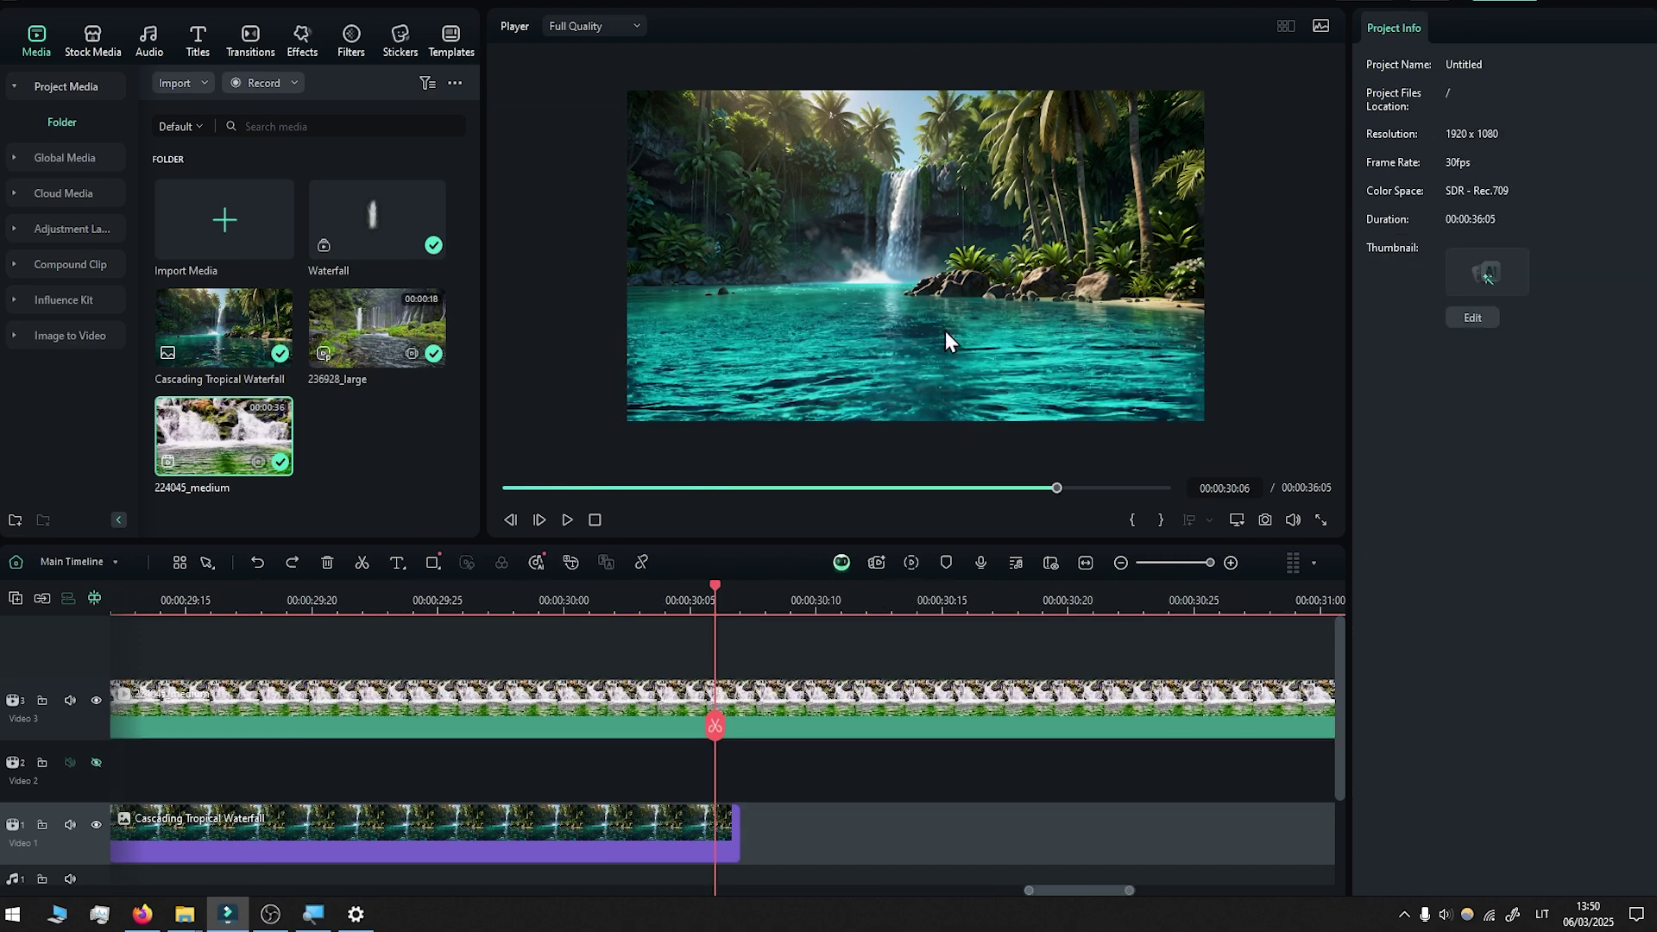
# Trim the Cascading Tropical Waterfall clip on Video 1 to end at 30 seconds.
pyautogui.scroll(1, 681, 729)
pyautogui.press('Right')
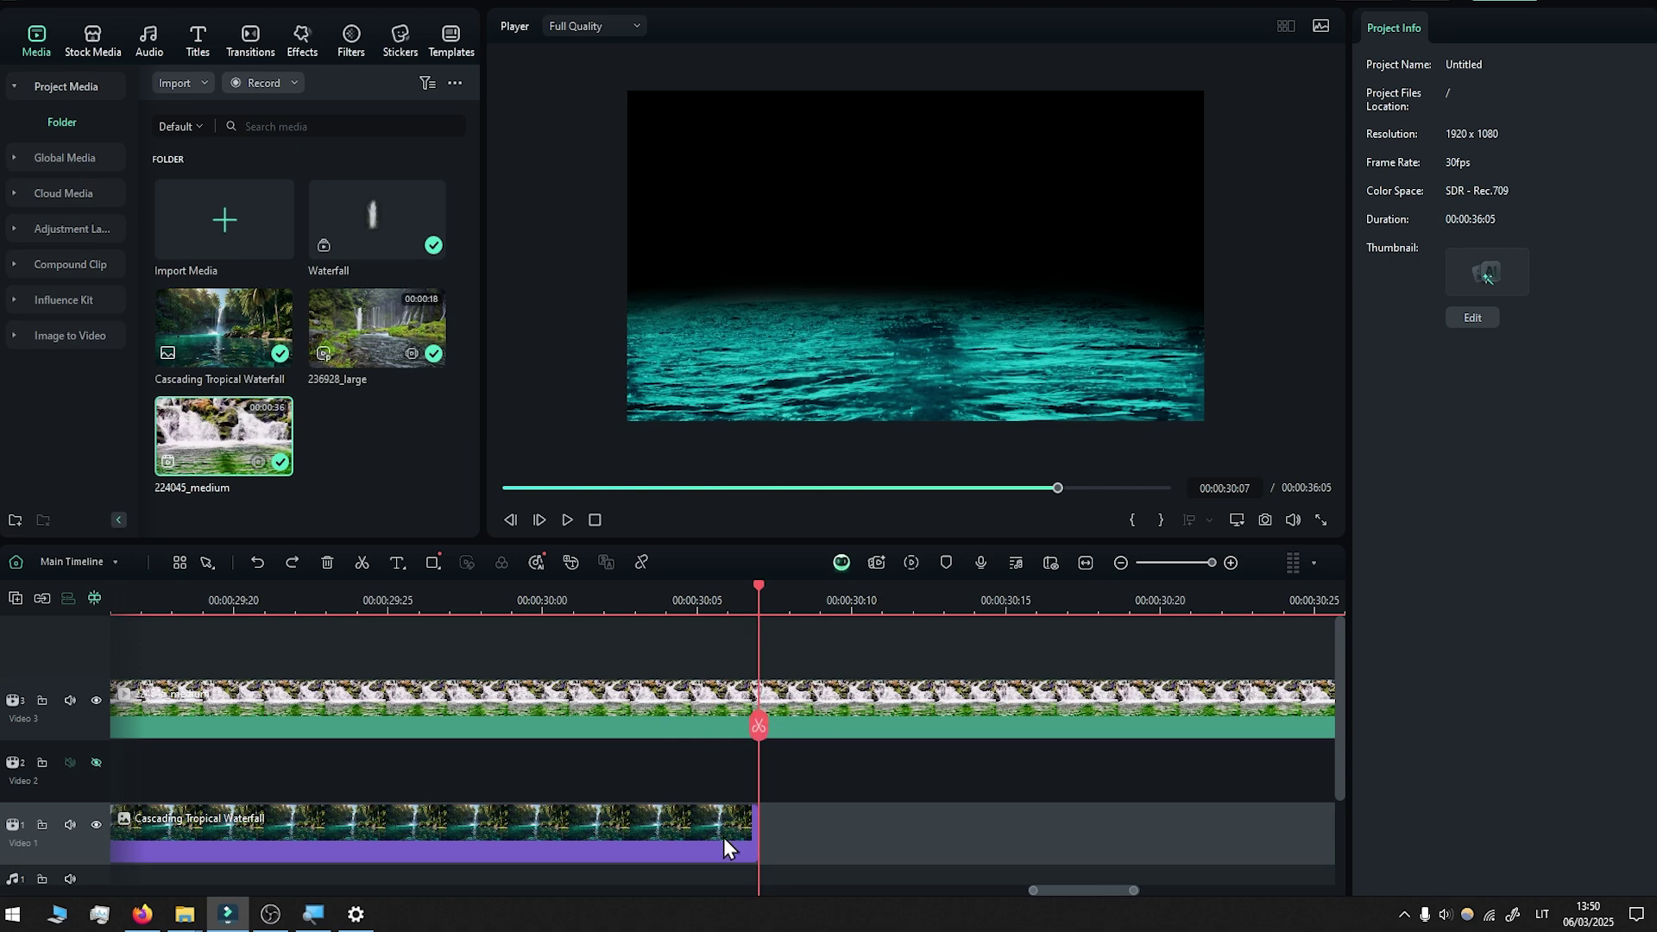
pyautogui.moveTo(760, 837); pyautogui.dragTo(539, 837)
# Split the Video 3 overlay at 30 seconds and move its tail to a new Video 4 track at 0:00.
pyautogui.click(585, 712)
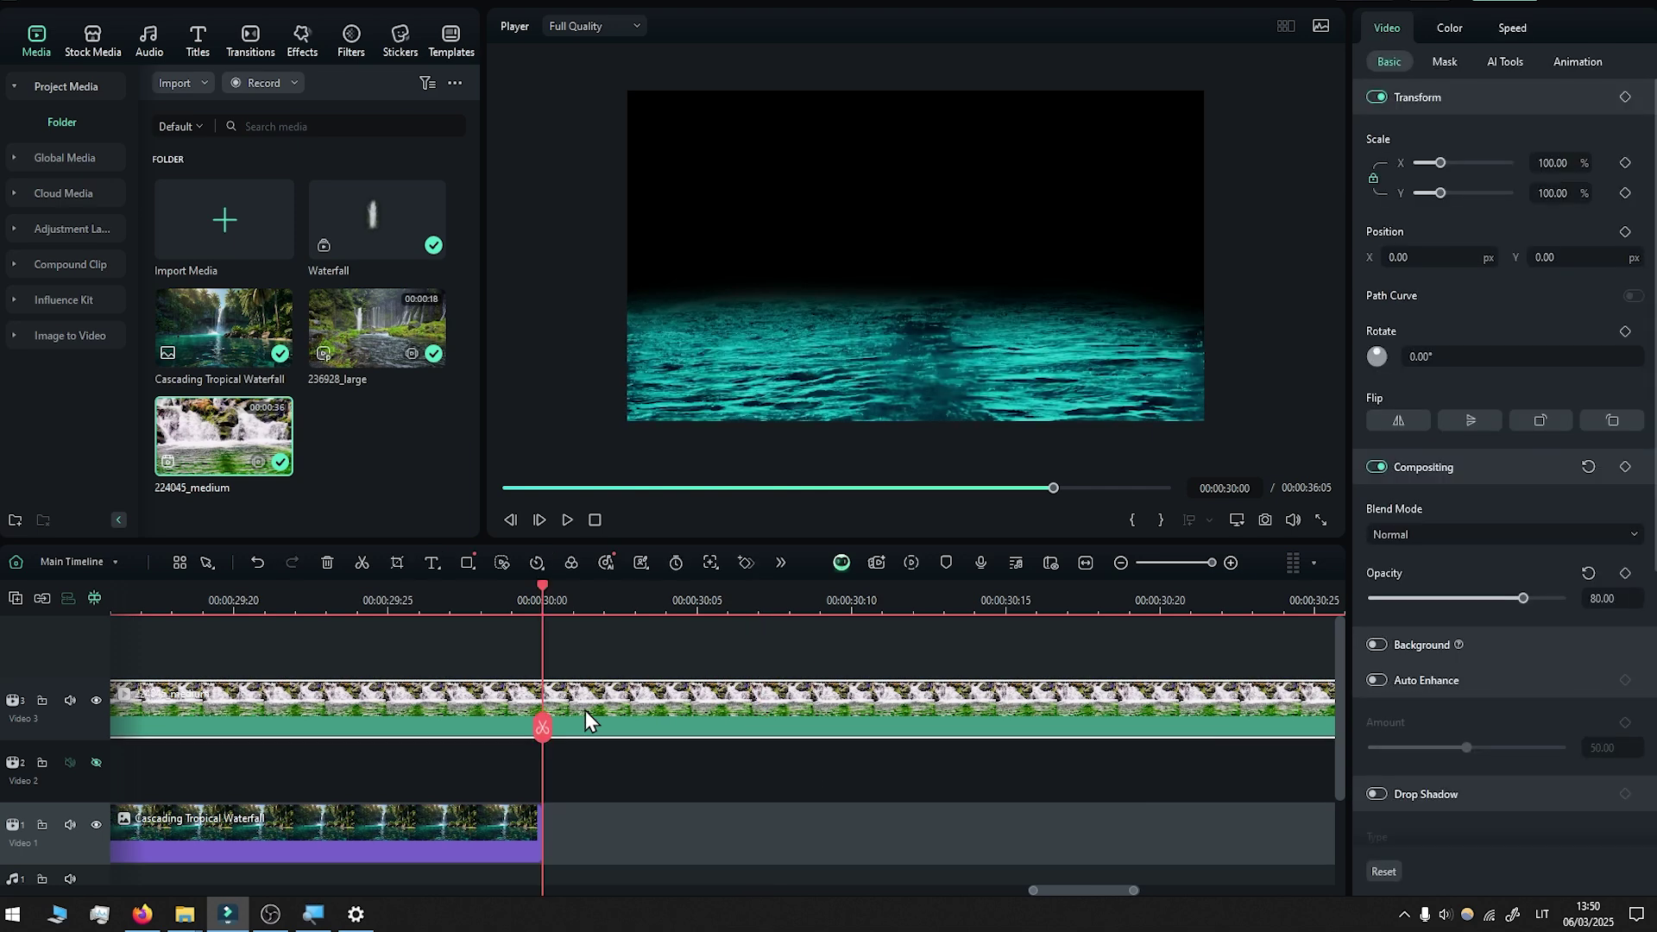
pyautogui.click(359, 563)
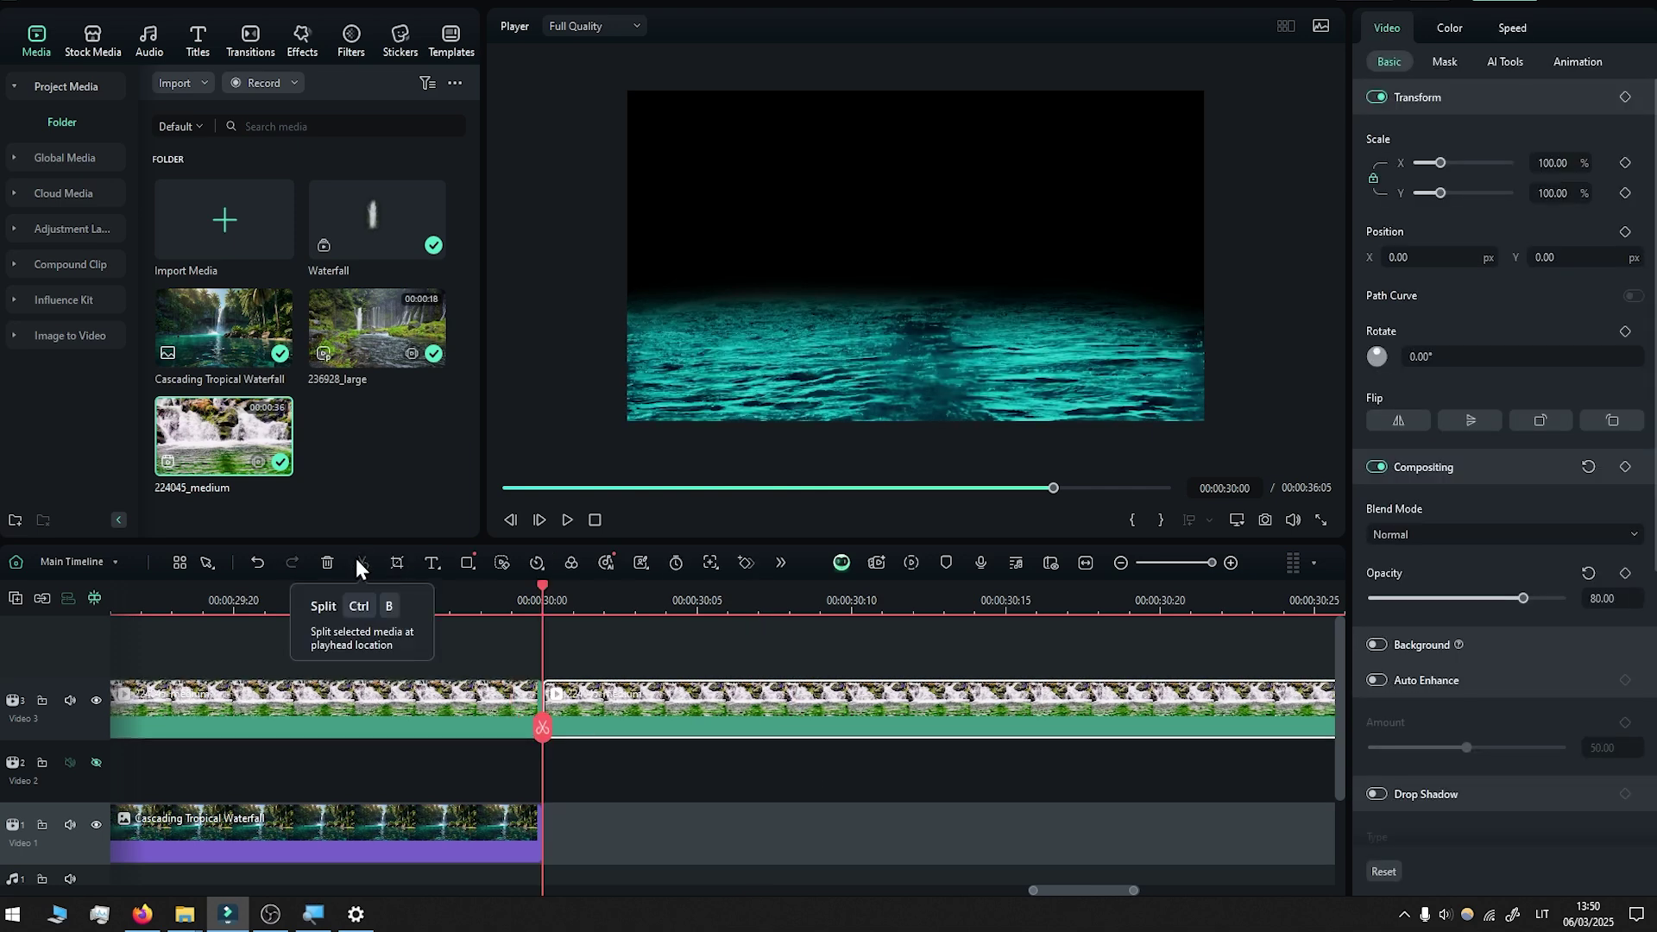
pyautogui.scroll(-5, 483, 790)
pyautogui.moveTo(489, 703); pyautogui.dragTo(147, 658)
pyautogui.click(172, 648)
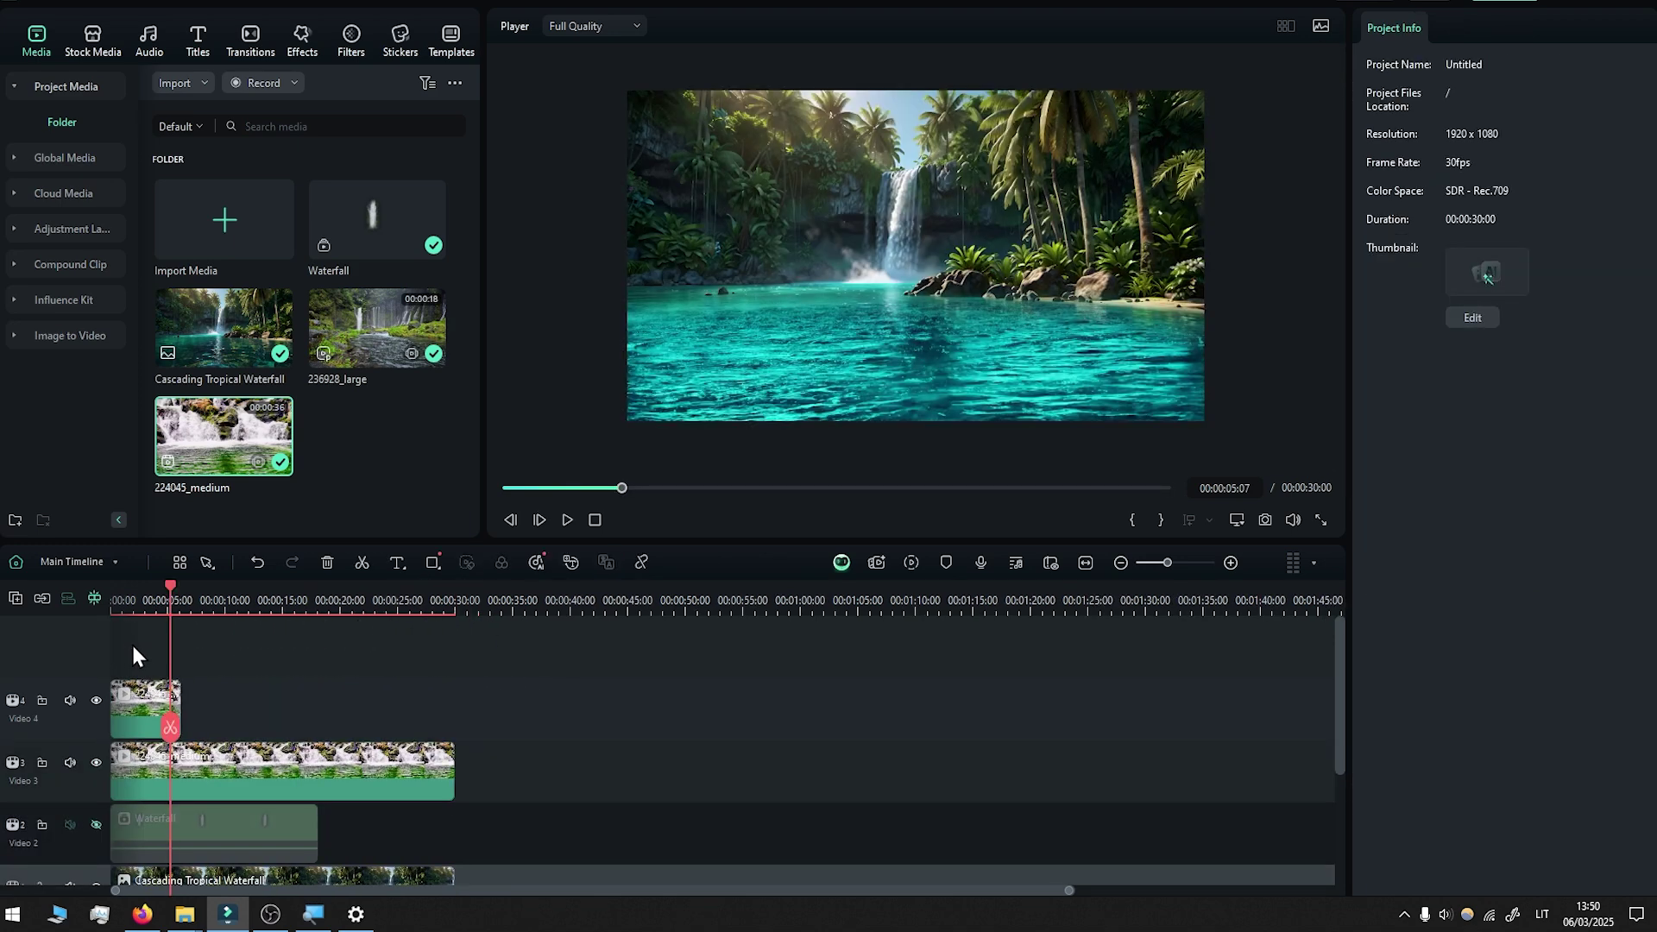
pyautogui.moveTo(169, 738); pyautogui.dragTo(109, 749)
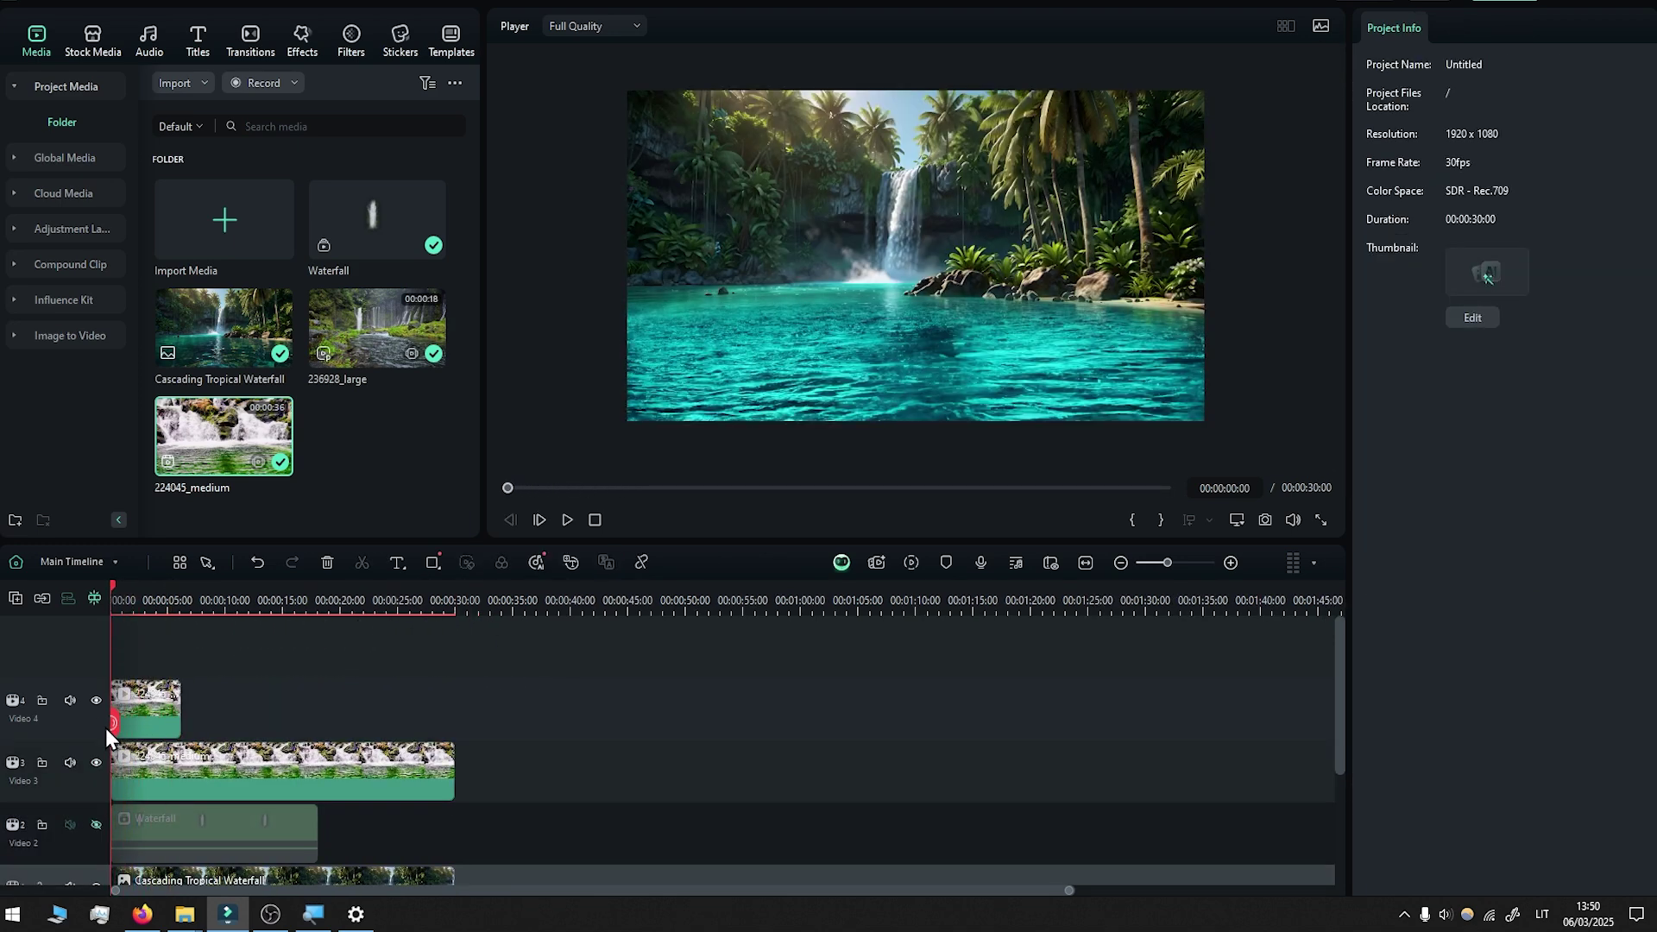
# Add start opacity keyframes: 80 on the Video 4 overlay, 0 on the Video 3 overlay.
pyautogui.click(140, 721)
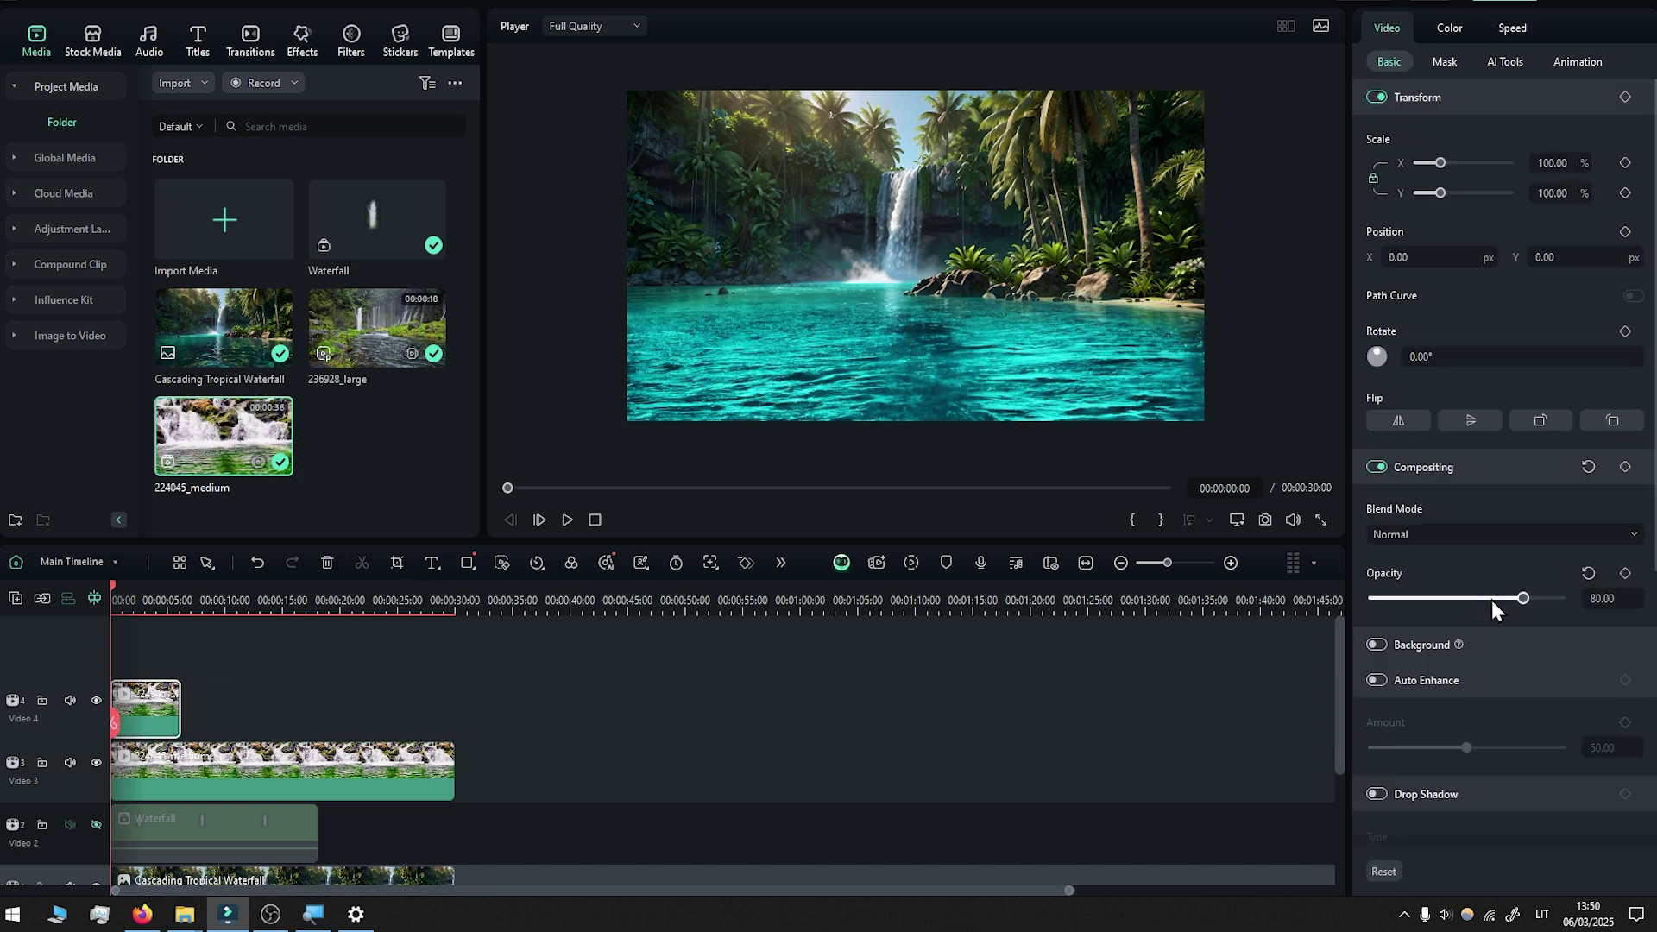
pyautogui.click(1626, 573)
pyautogui.click(183, 775)
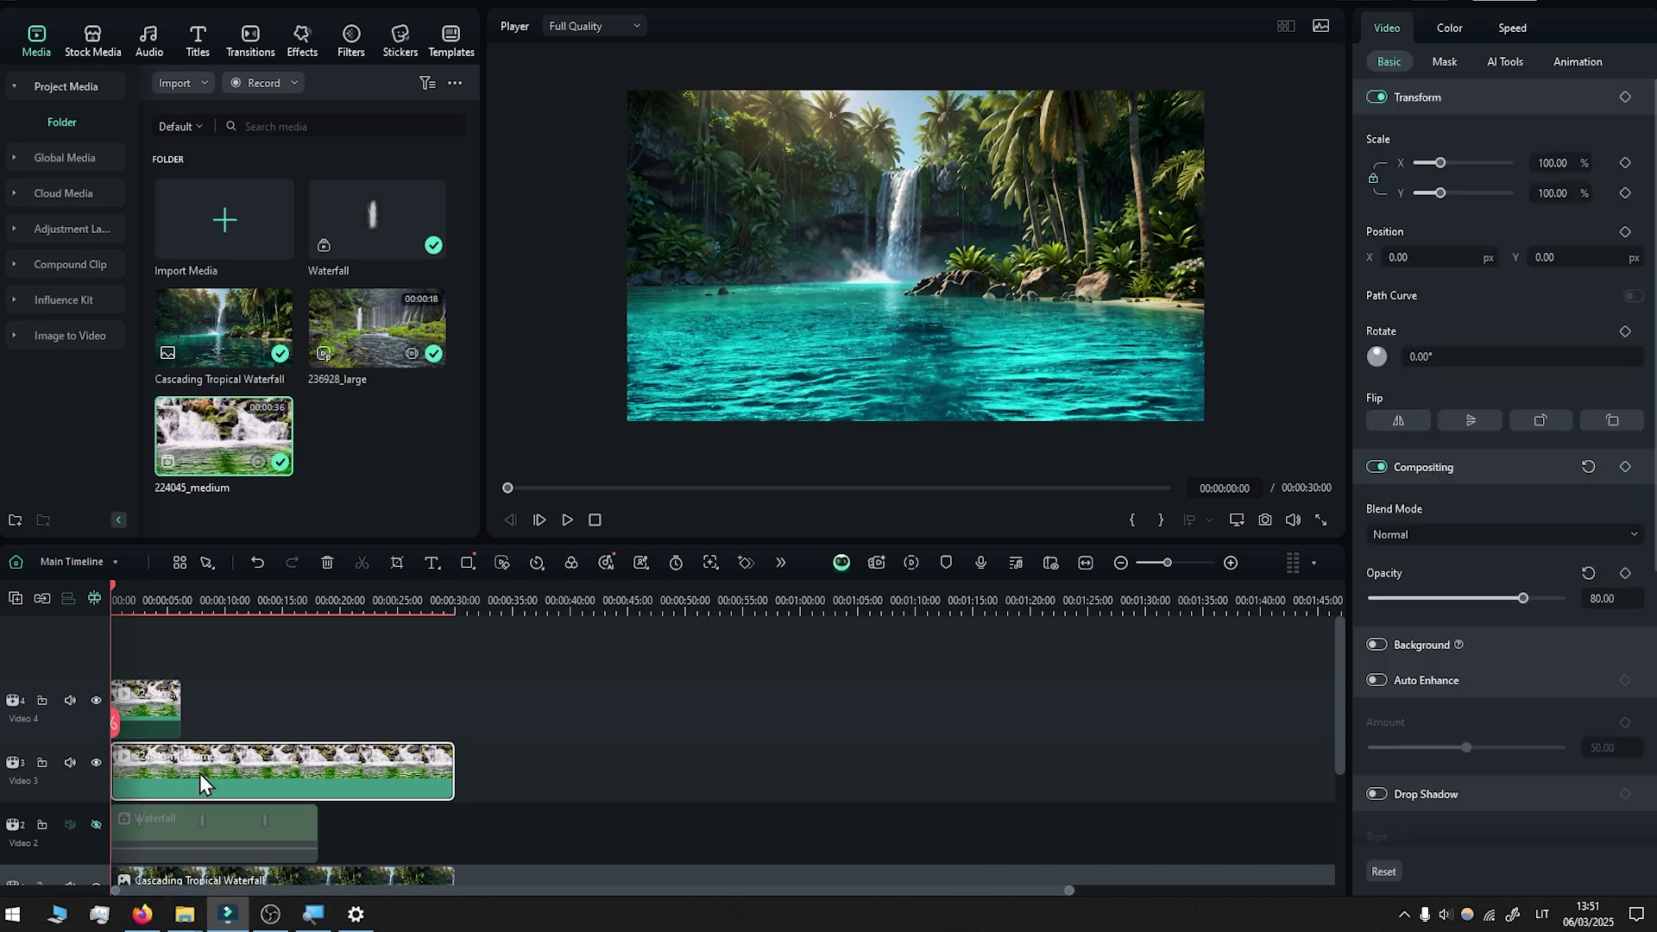
pyautogui.moveTo(1521, 601); pyautogui.dragTo(1325, 604)
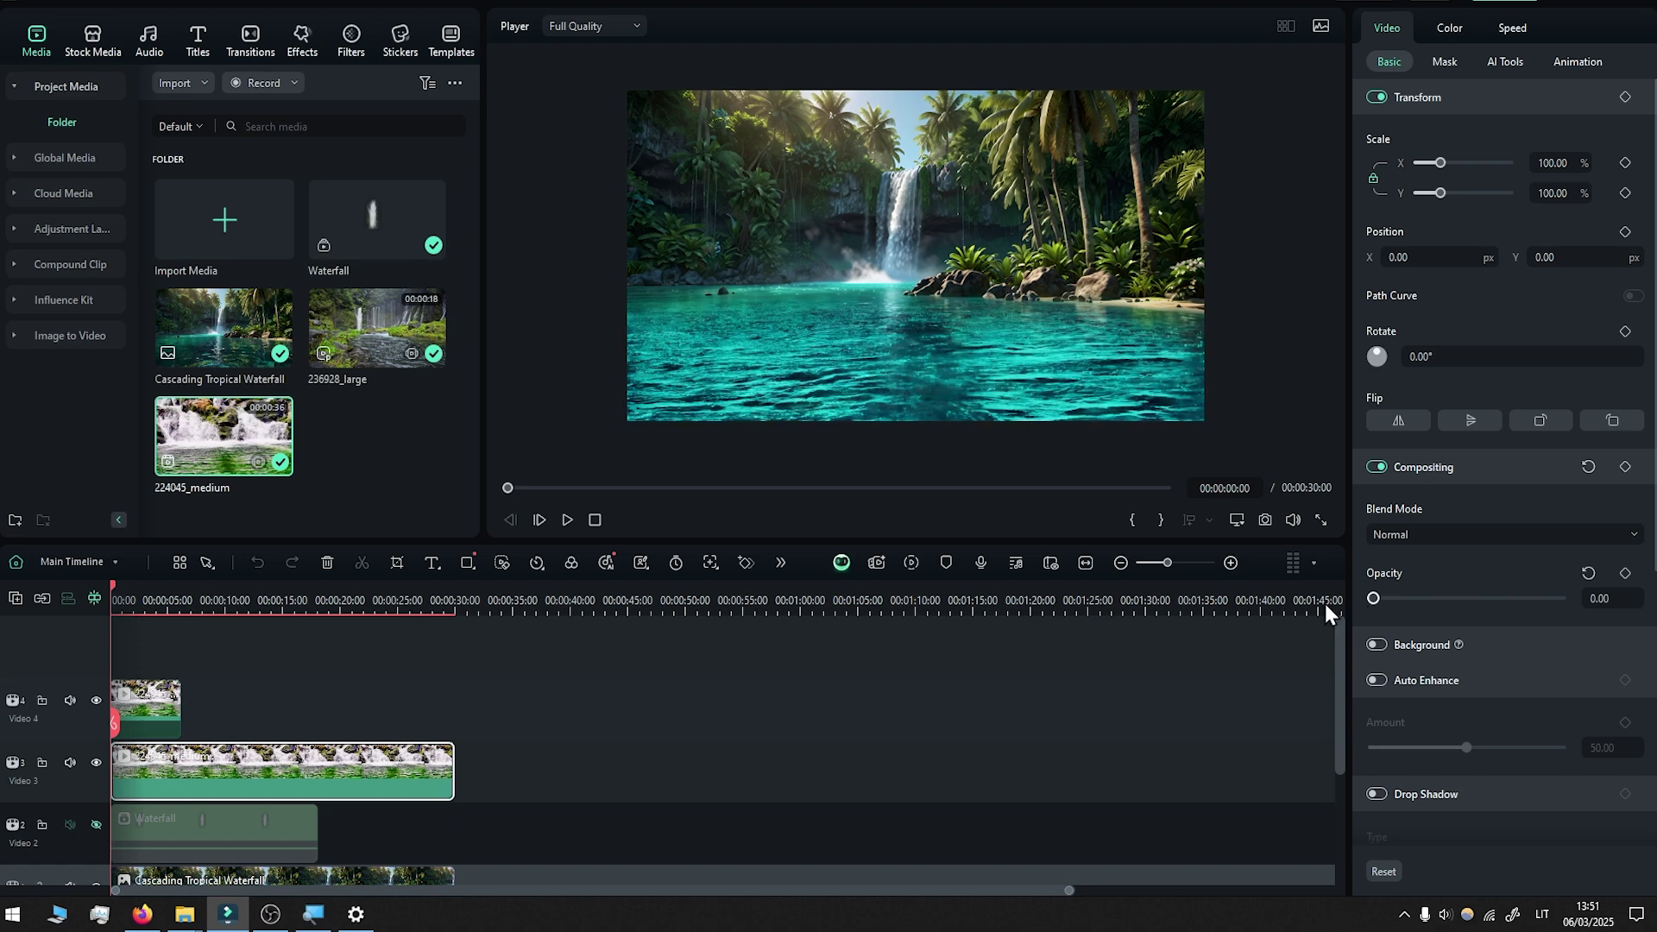
pyautogui.click(1626, 573)
# At about 5 seconds, keyframe Video 4 opacity to 0 and Video 3 opacity to 80.
pyautogui.moveTo(113, 722); pyautogui.dragTo(172, 738)
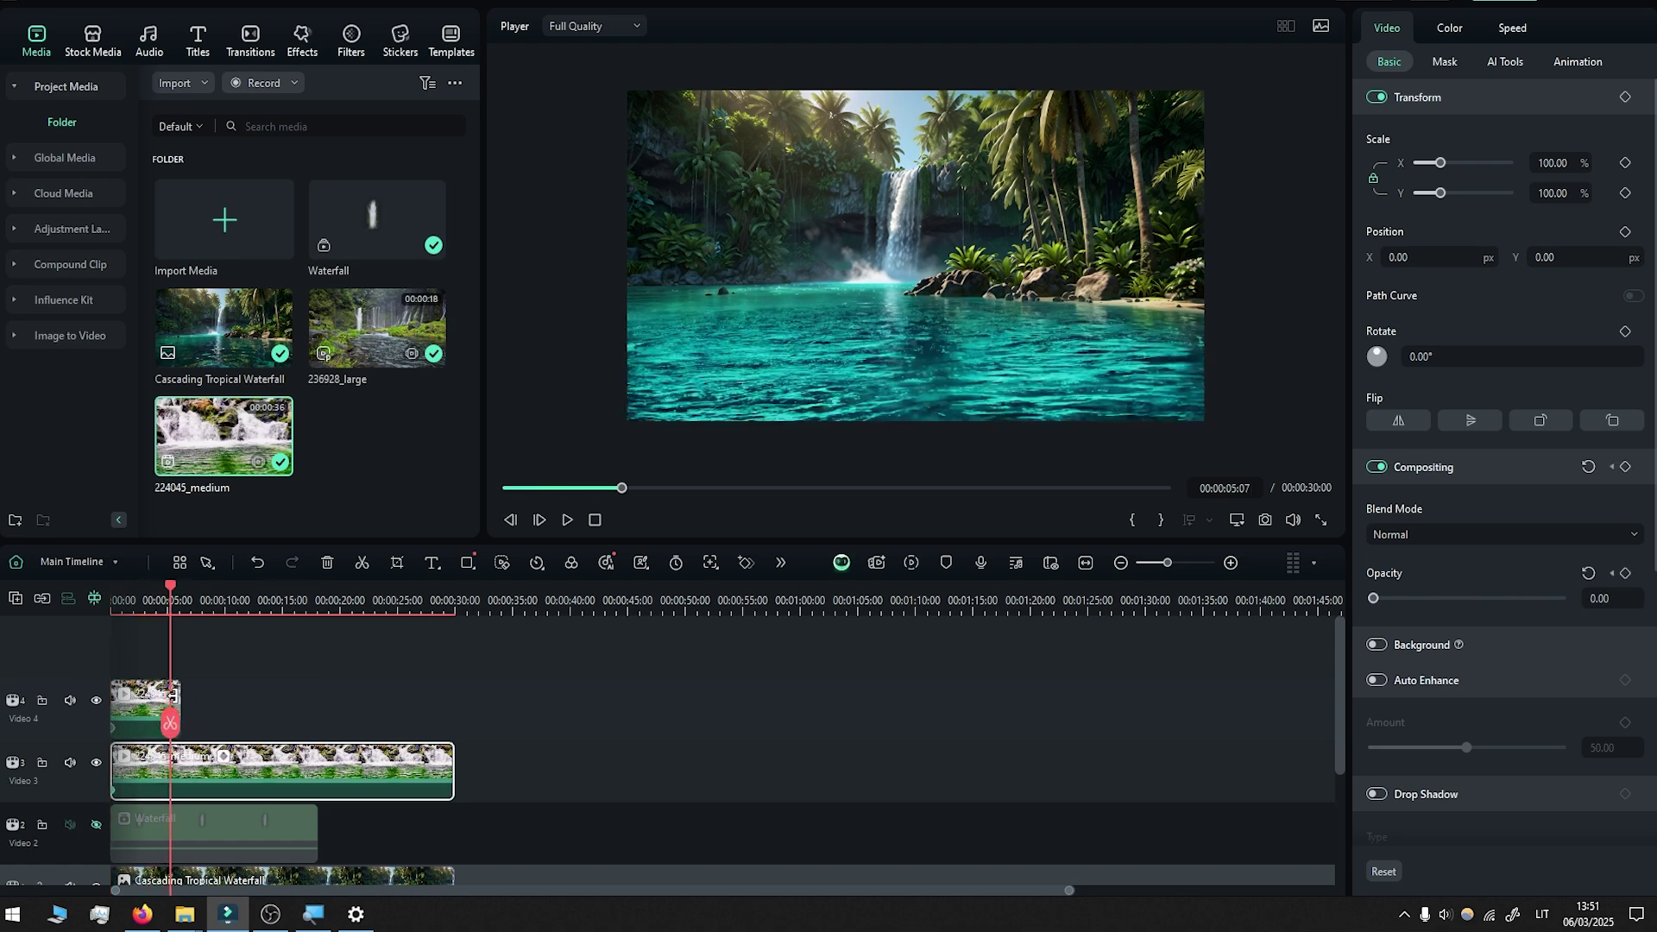
pyautogui.click(131, 712)
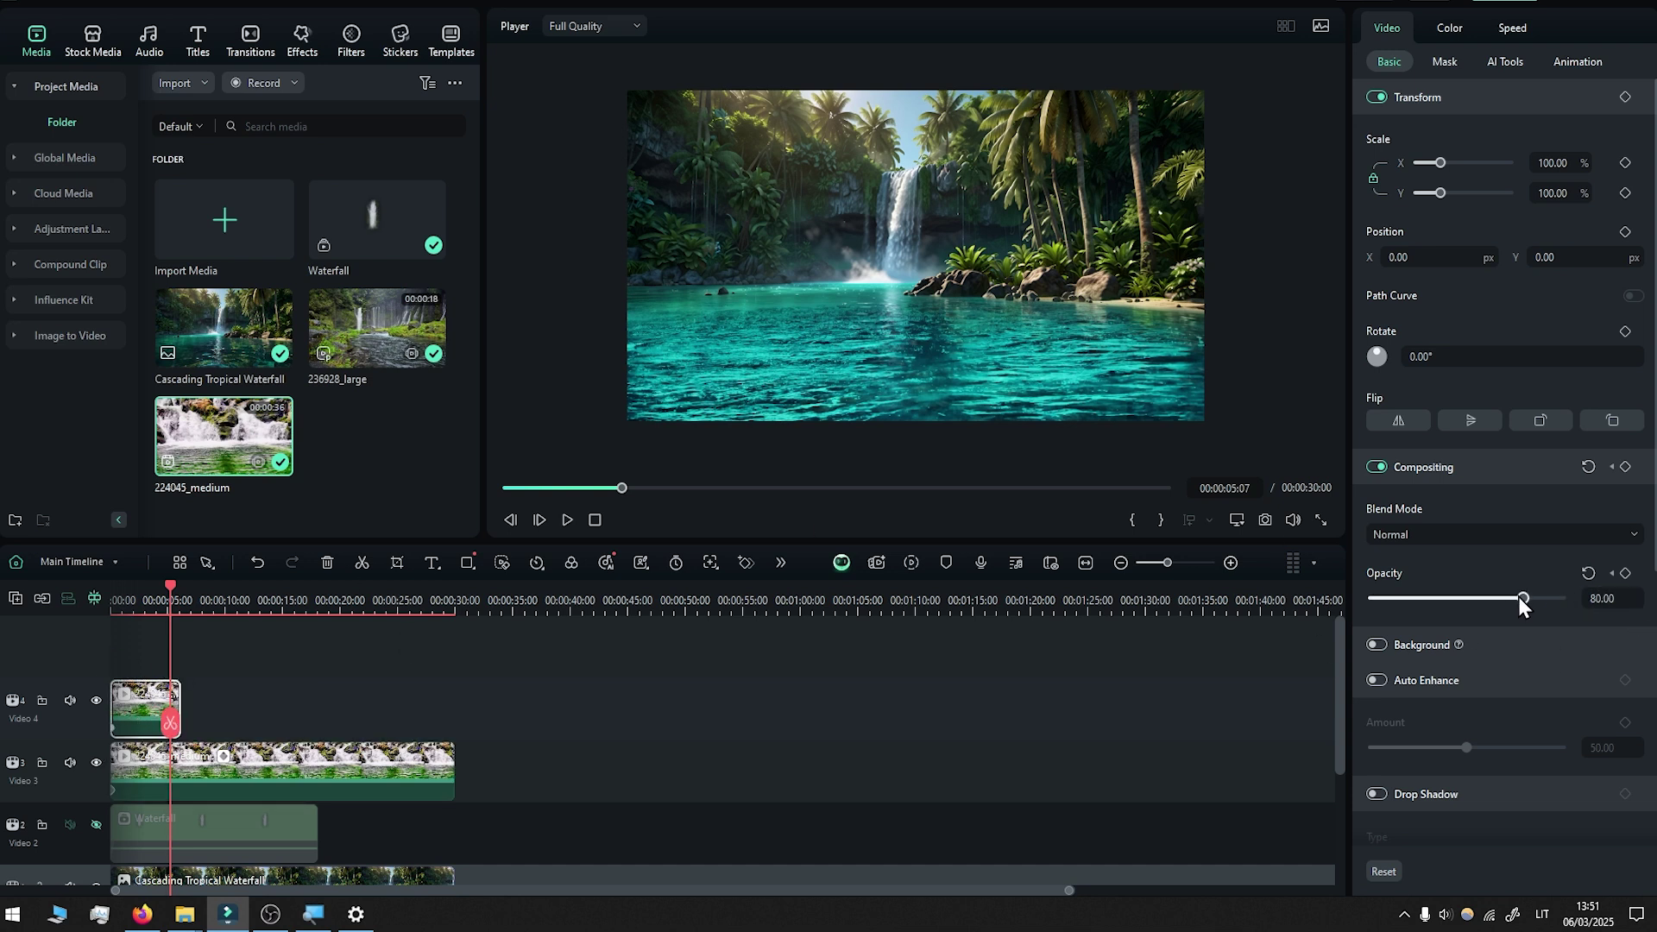
pyautogui.moveTo(1520, 599); pyautogui.dragTo(1338, 593)
pyautogui.click(209, 774)
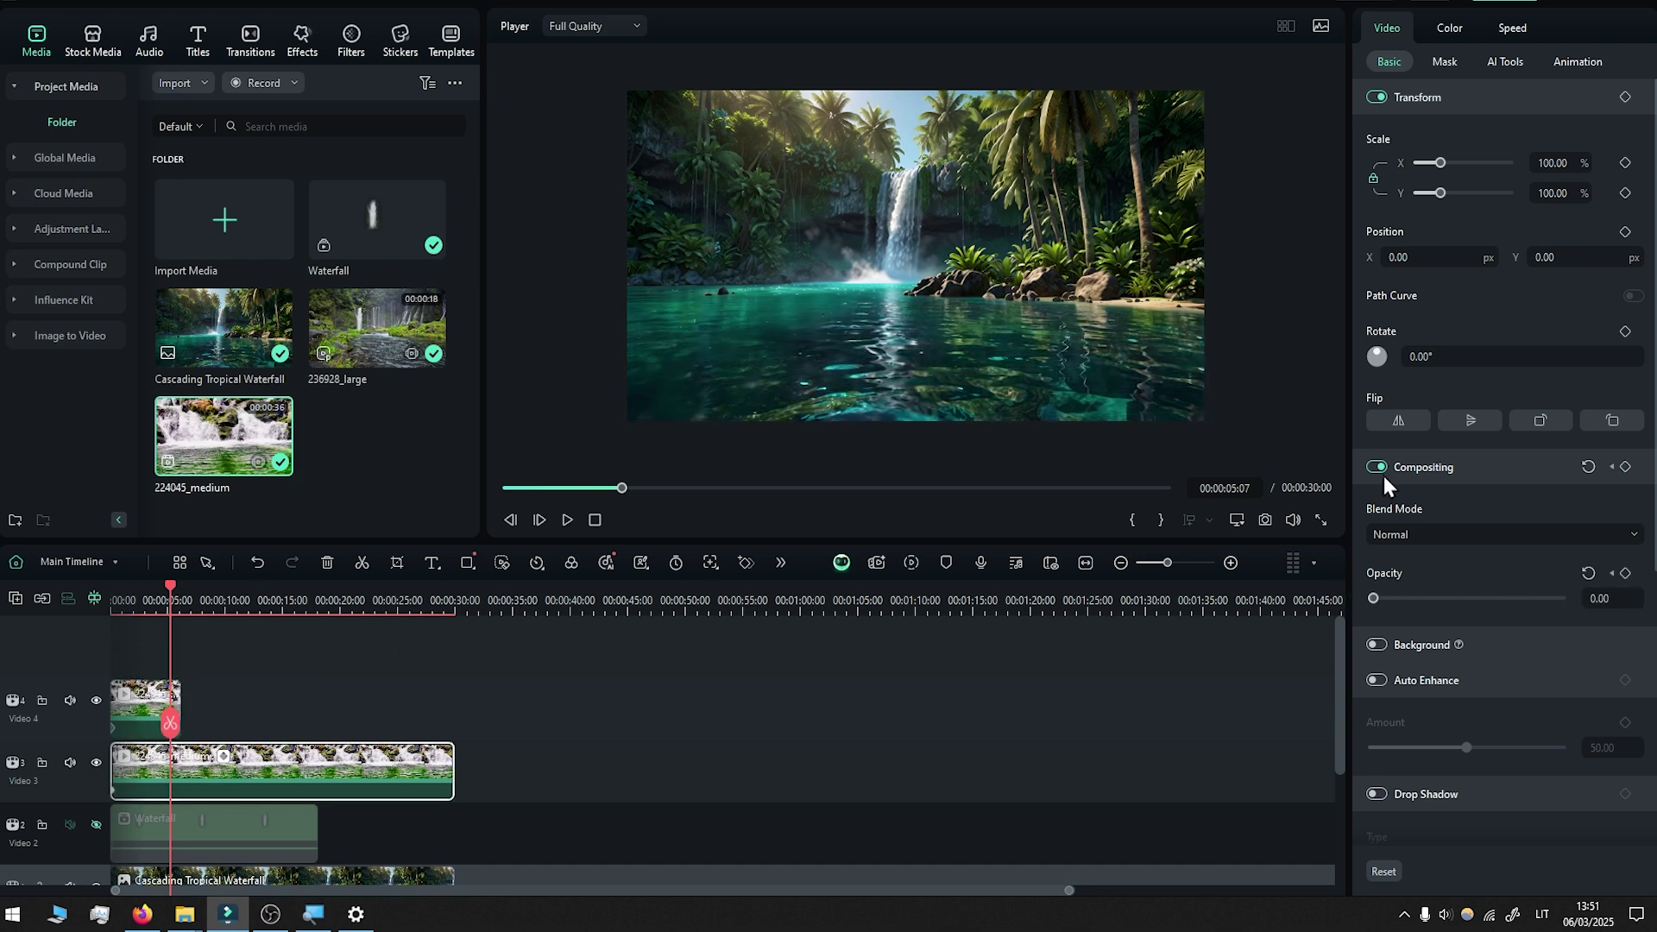
pyautogui.click(1616, 599)
pyautogui.write('80')
pyautogui.press('Return')
# Preview the crossfade and realign the Video 4 clip to the timeline start.
pyautogui.press('Home')
pyautogui.press('space')
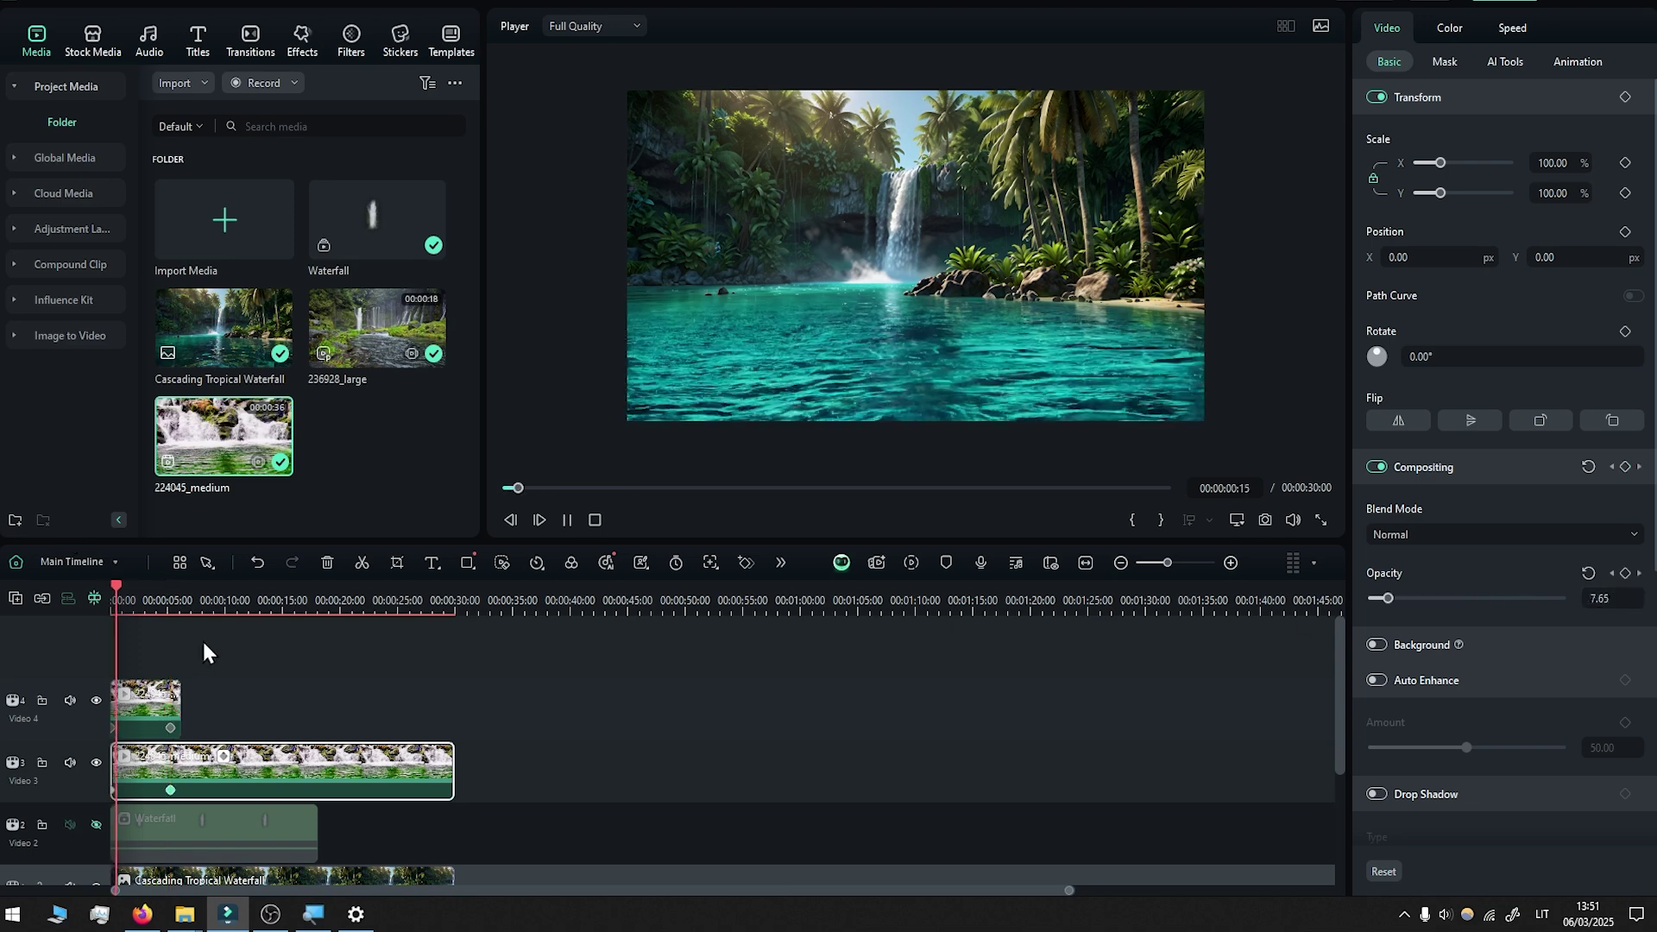
pyautogui.press('space')
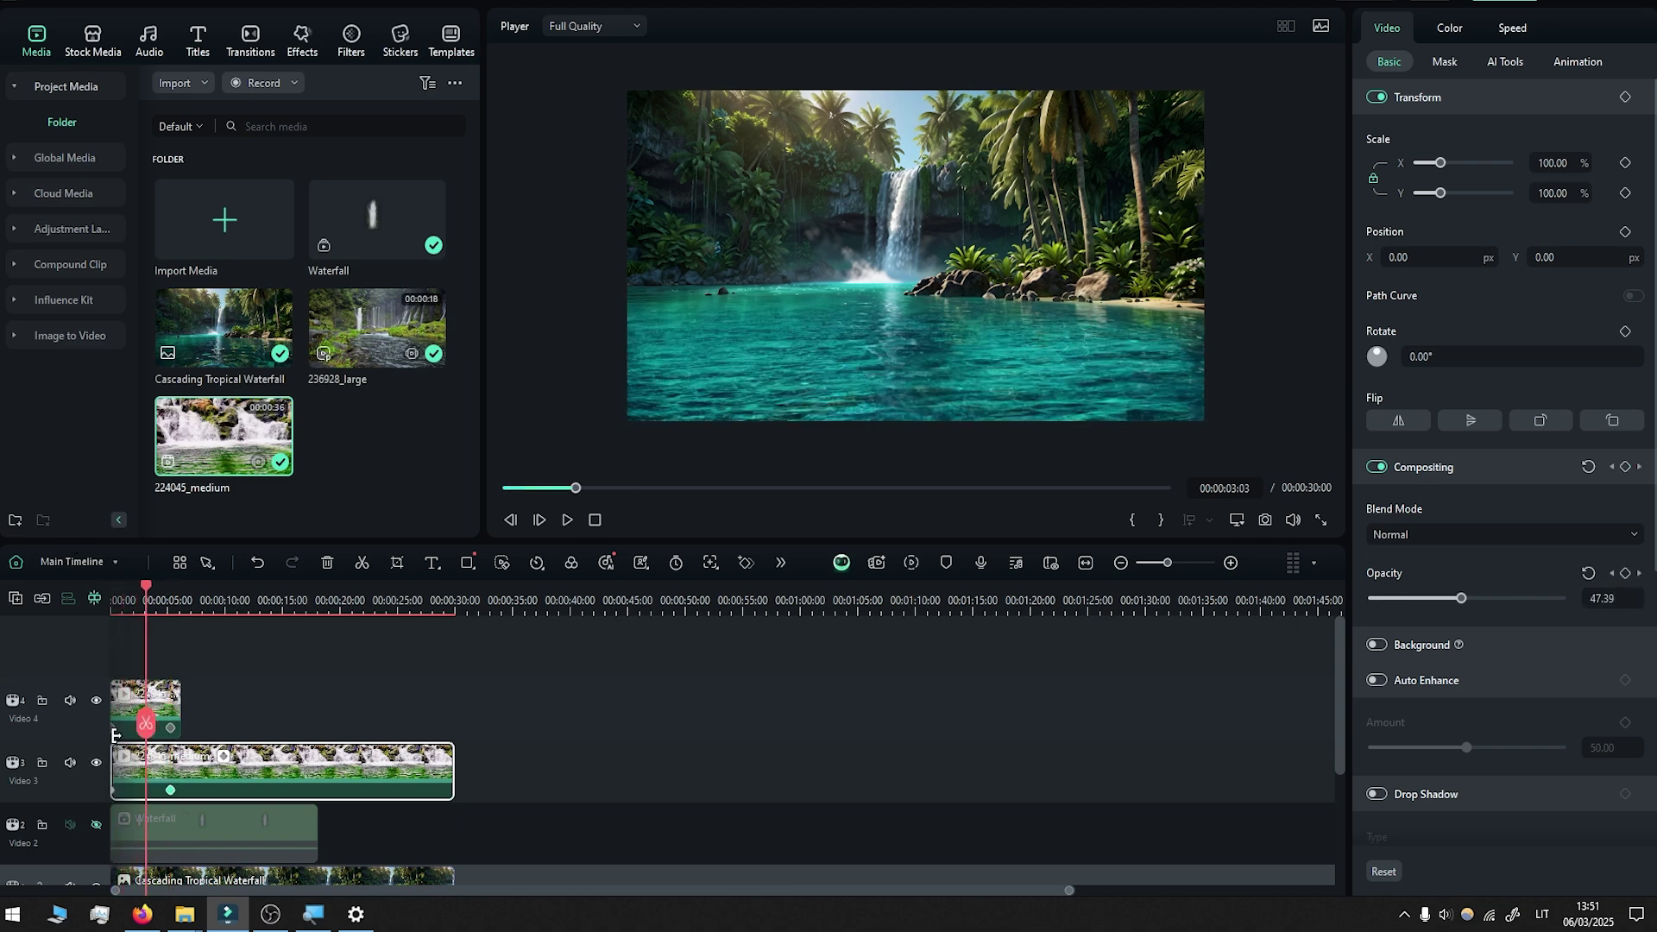
pyautogui.moveTo(117, 728); pyautogui.dragTo(137, 730)
pyautogui.scroll(3, 136, 729)
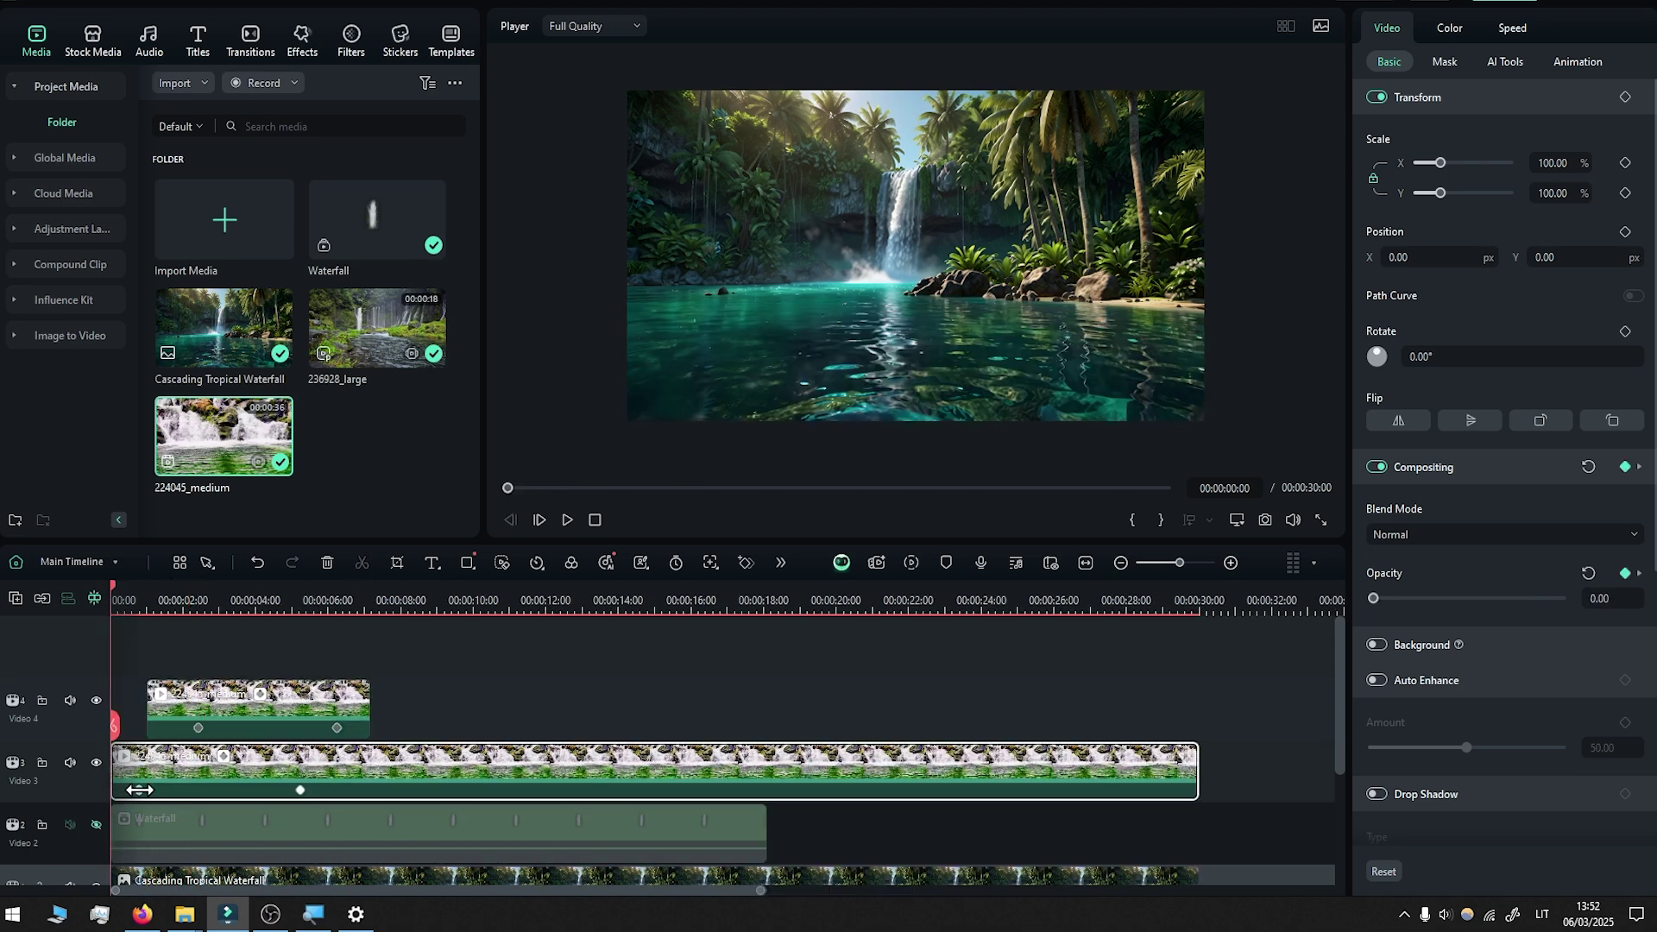
pyautogui.moveTo(221, 690); pyautogui.dragTo(185, 689)
# Slide the fade keyframes to about 2 and 4 seconds and replay the crossfade.
pyautogui.click(298, 790)
pyautogui.moveTo(301, 790); pyautogui.dragTo(221, 790)
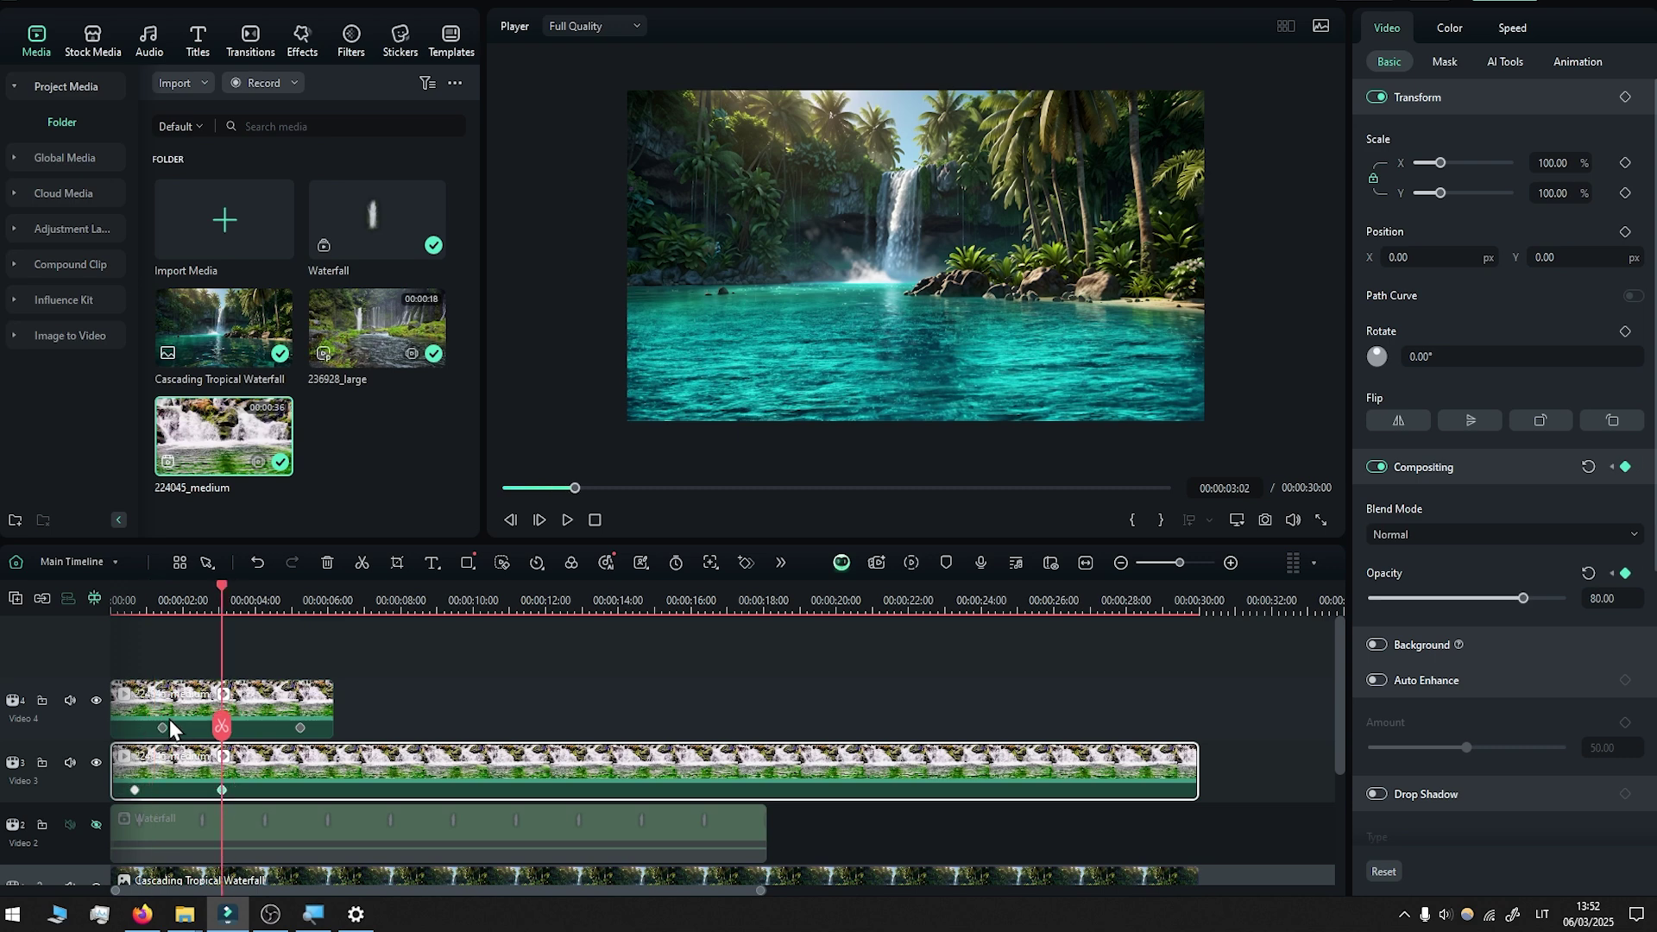
pyautogui.moveTo(163, 728); pyautogui.dragTo(185, 728)
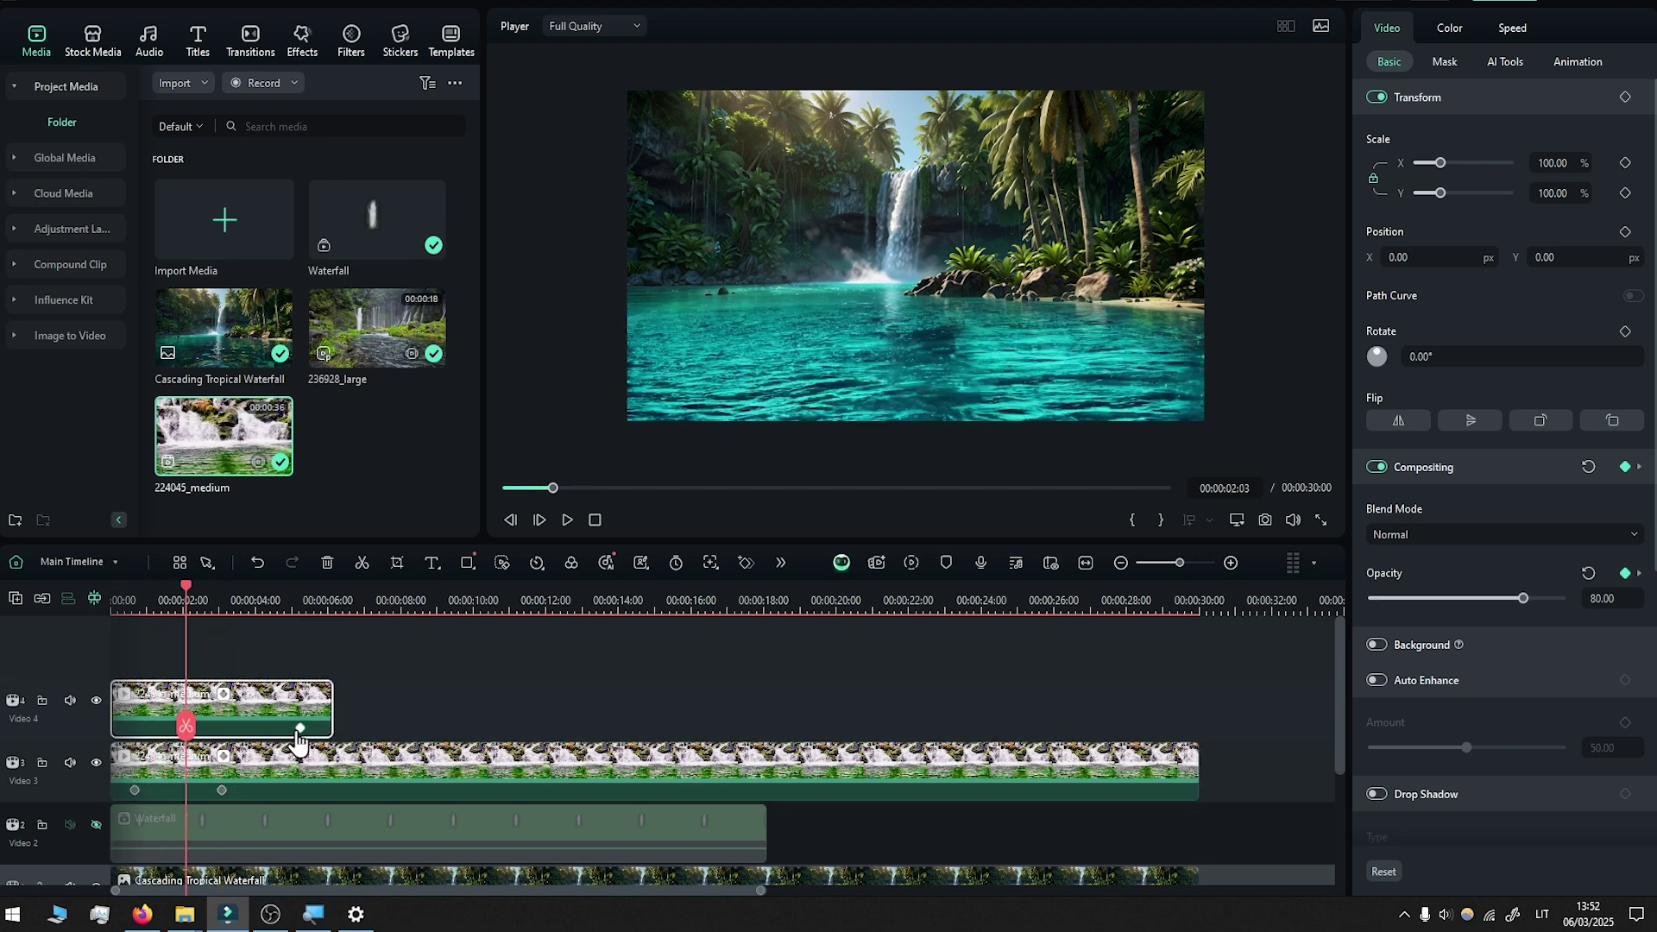
pyautogui.moveTo(300, 727); pyautogui.dragTo(258, 728)
pyautogui.press('Home')
pyautogui.scroll(-2, 147, 760)
pyautogui.press('space')
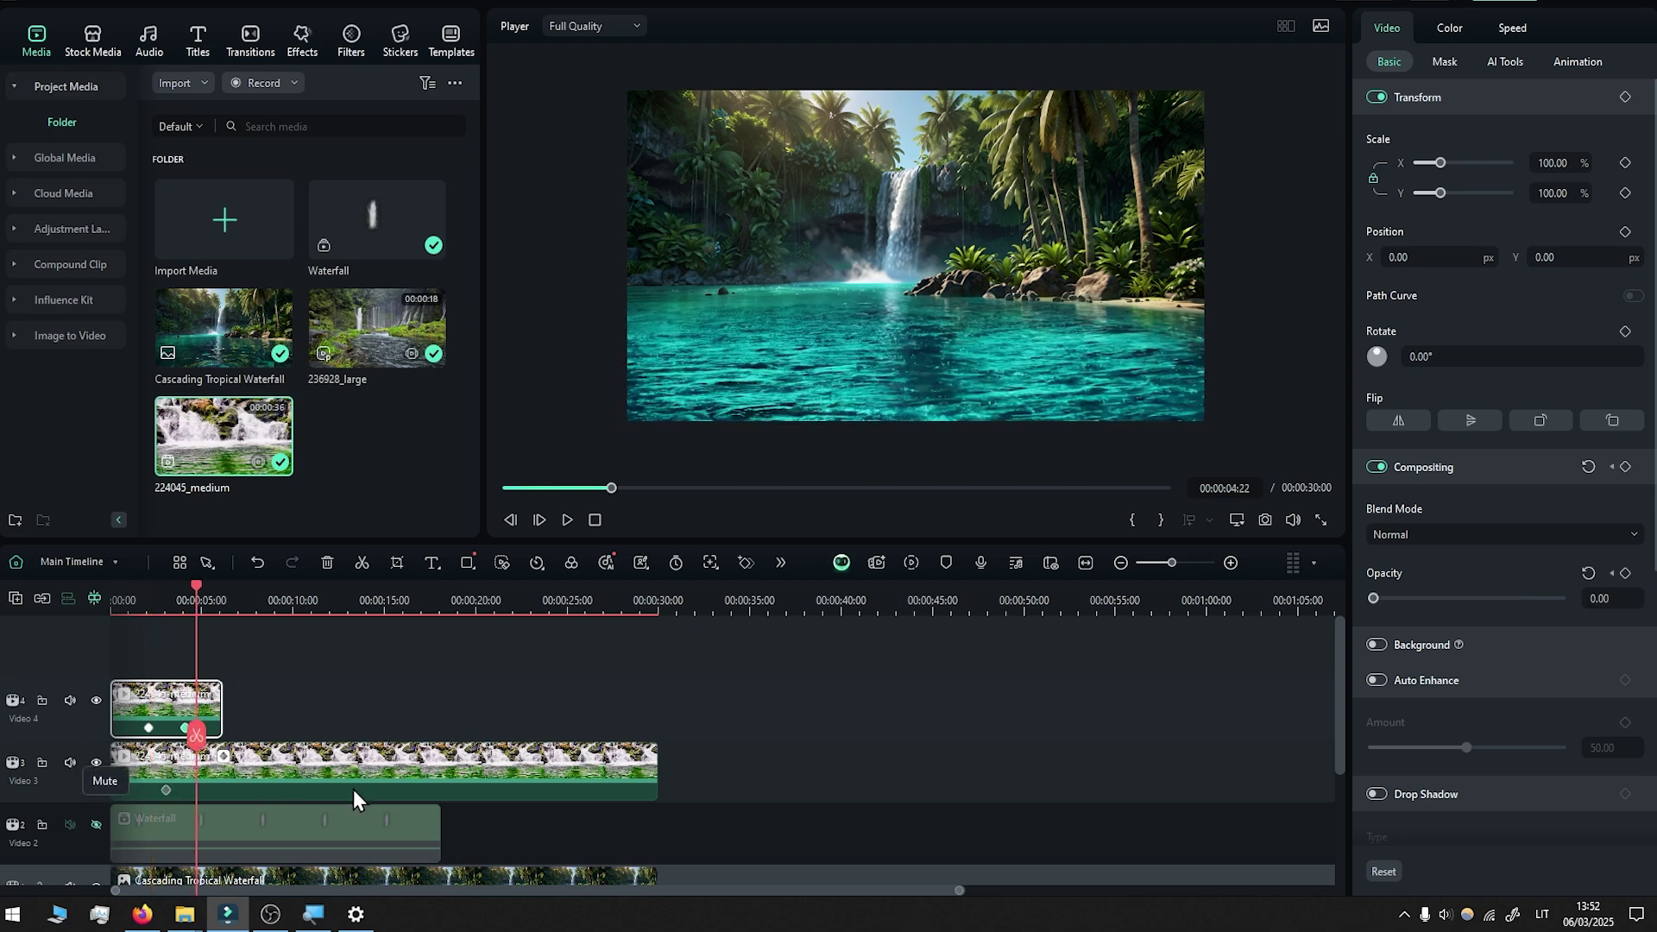
pyautogui.moveTo(354, 790); pyautogui.dragTo(147, 692)
# Combine both overlay clips into a compound clip and hide the Flowing Water Loop track.
pyautogui.rightClick(146, 692)
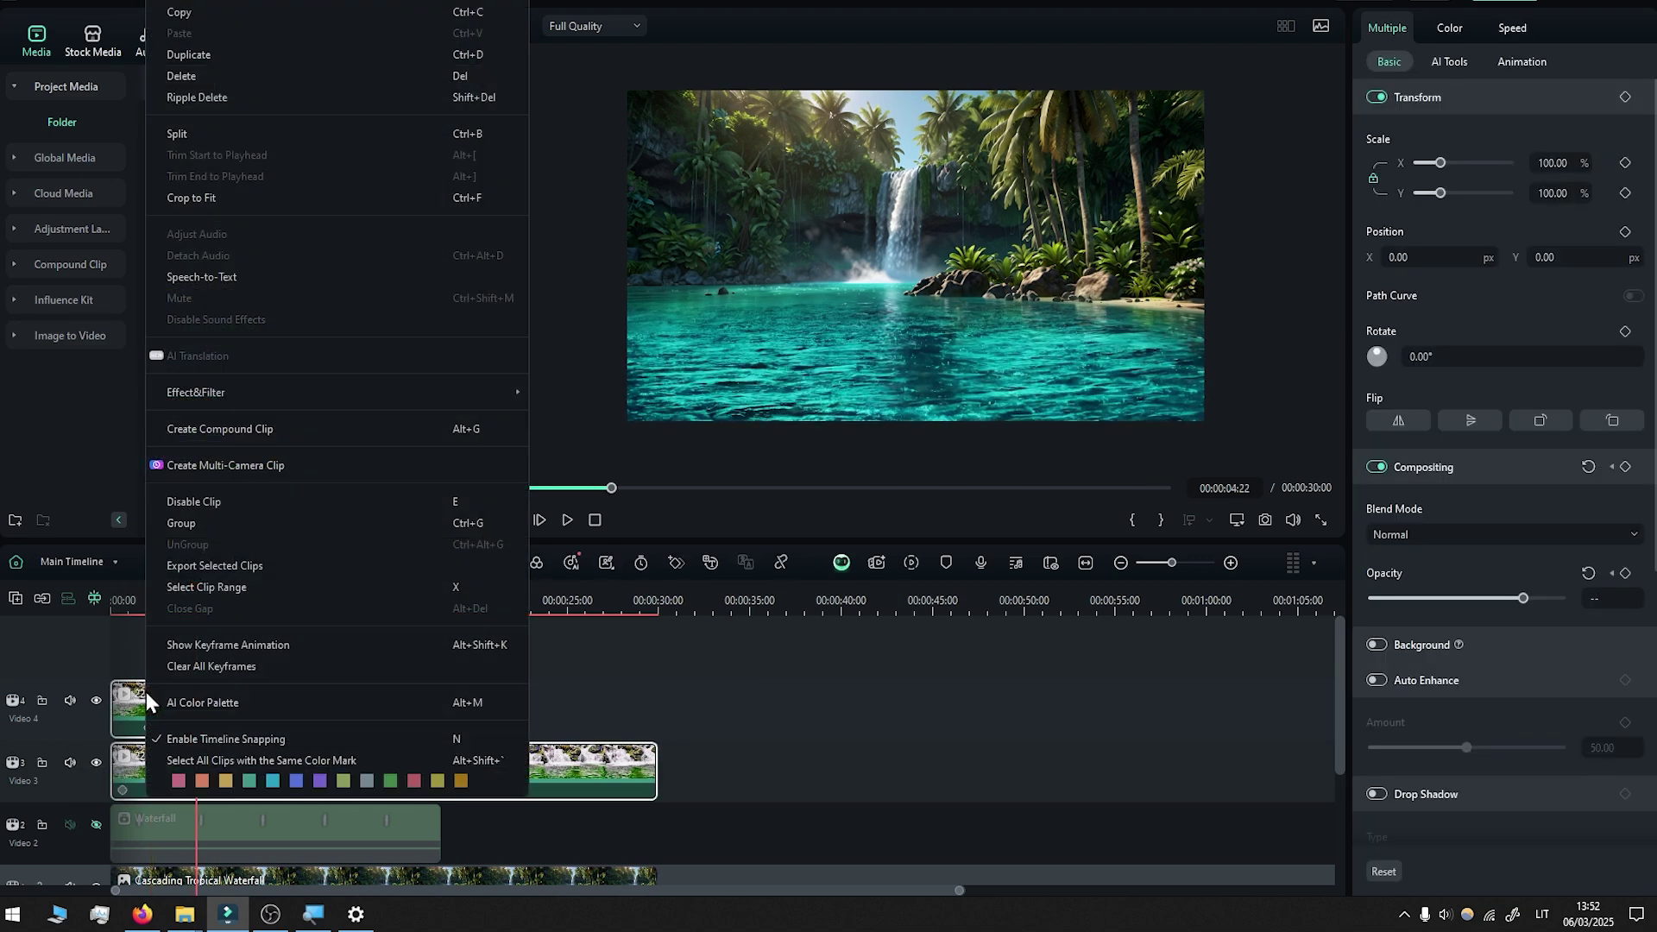
pyautogui.click(246, 429)
pyautogui.press('Return')
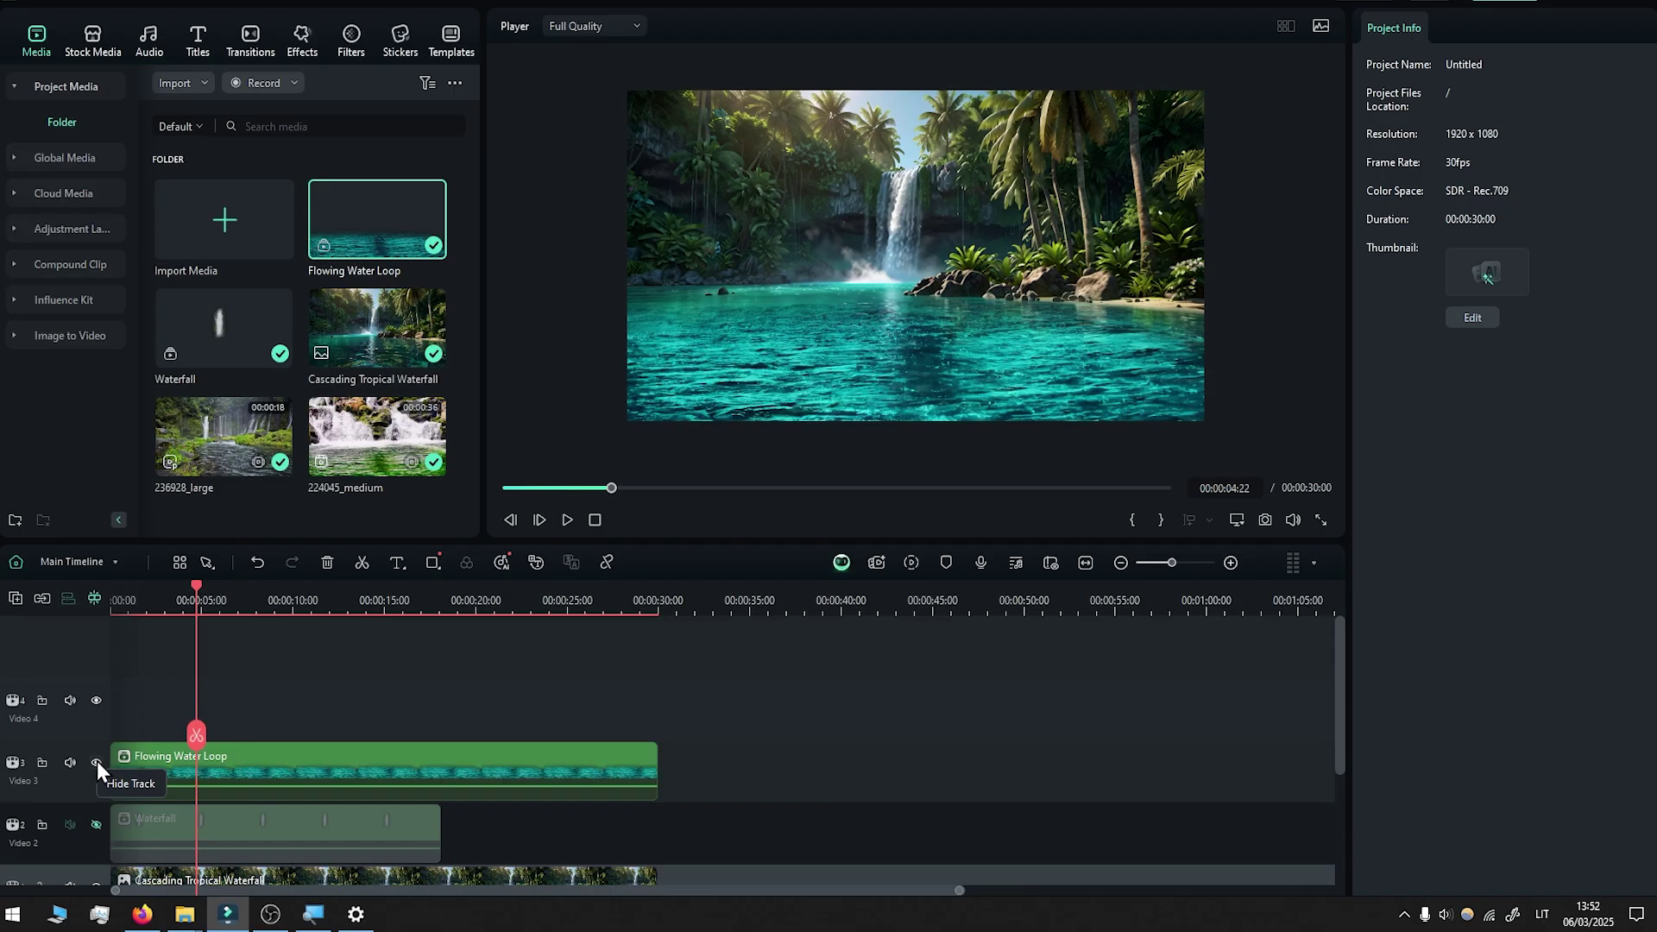
pyautogui.click(96, 762)
# Unhide the Waterfall track and duplicate the Waterfall clip onto Video 3, sliding it later.
pyautogui.scroll(-2, 90, 722)
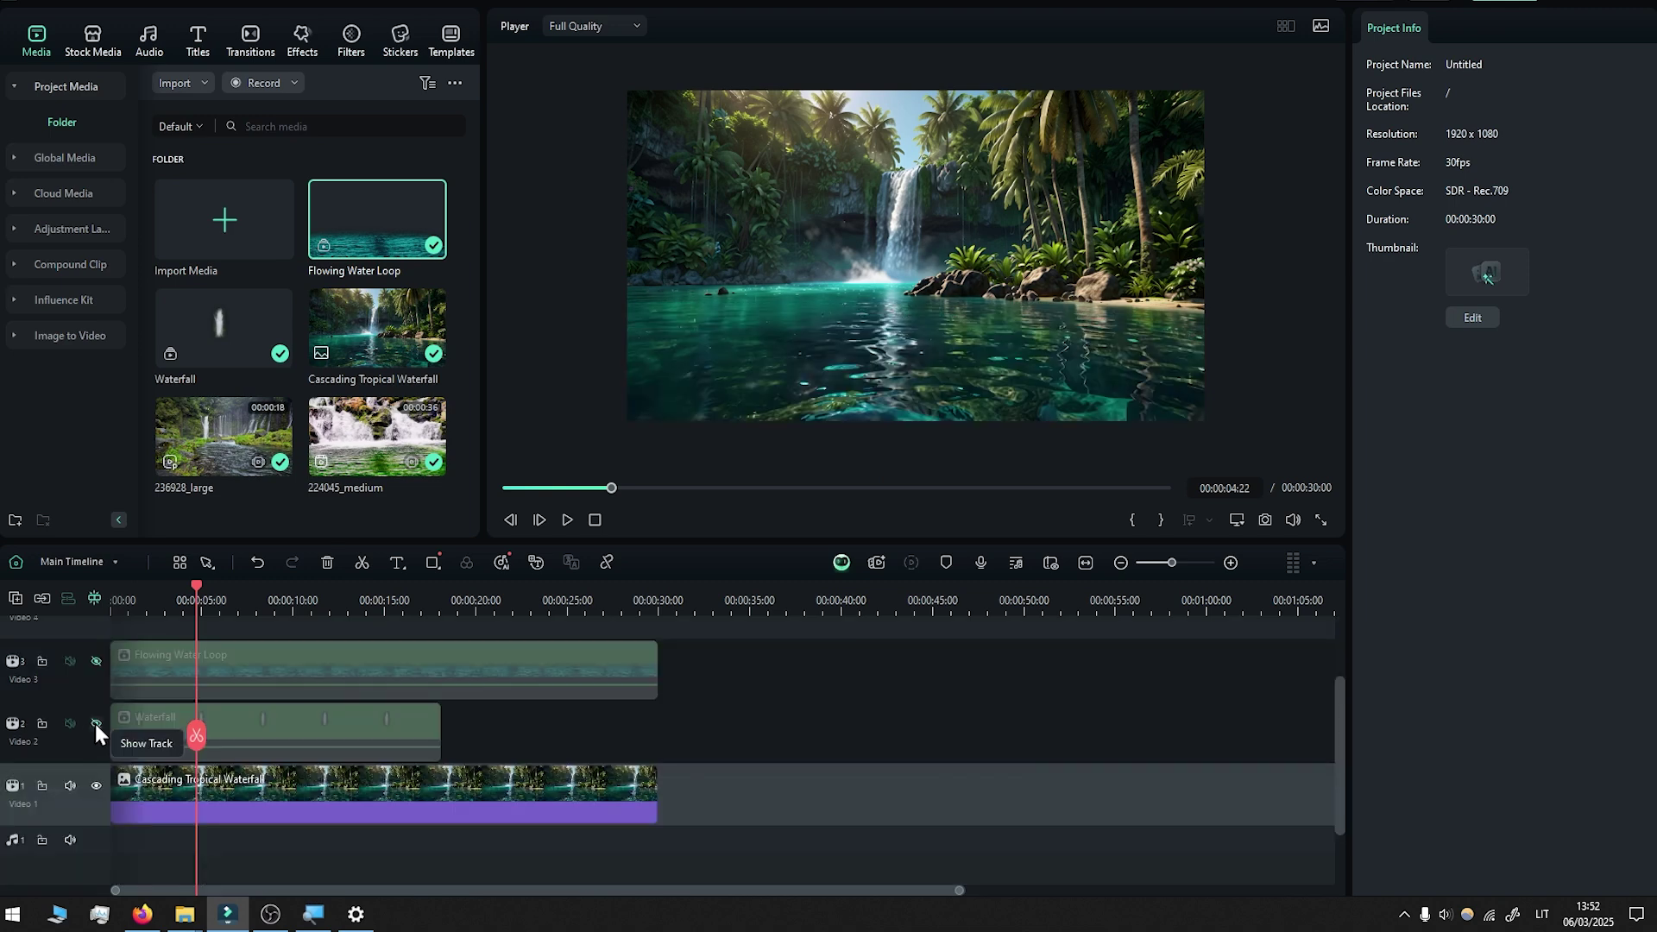
pyautogui.click(94, 721)
pyautogui.moveTo(428, 676); pyautogui.dragTo(553, 637)
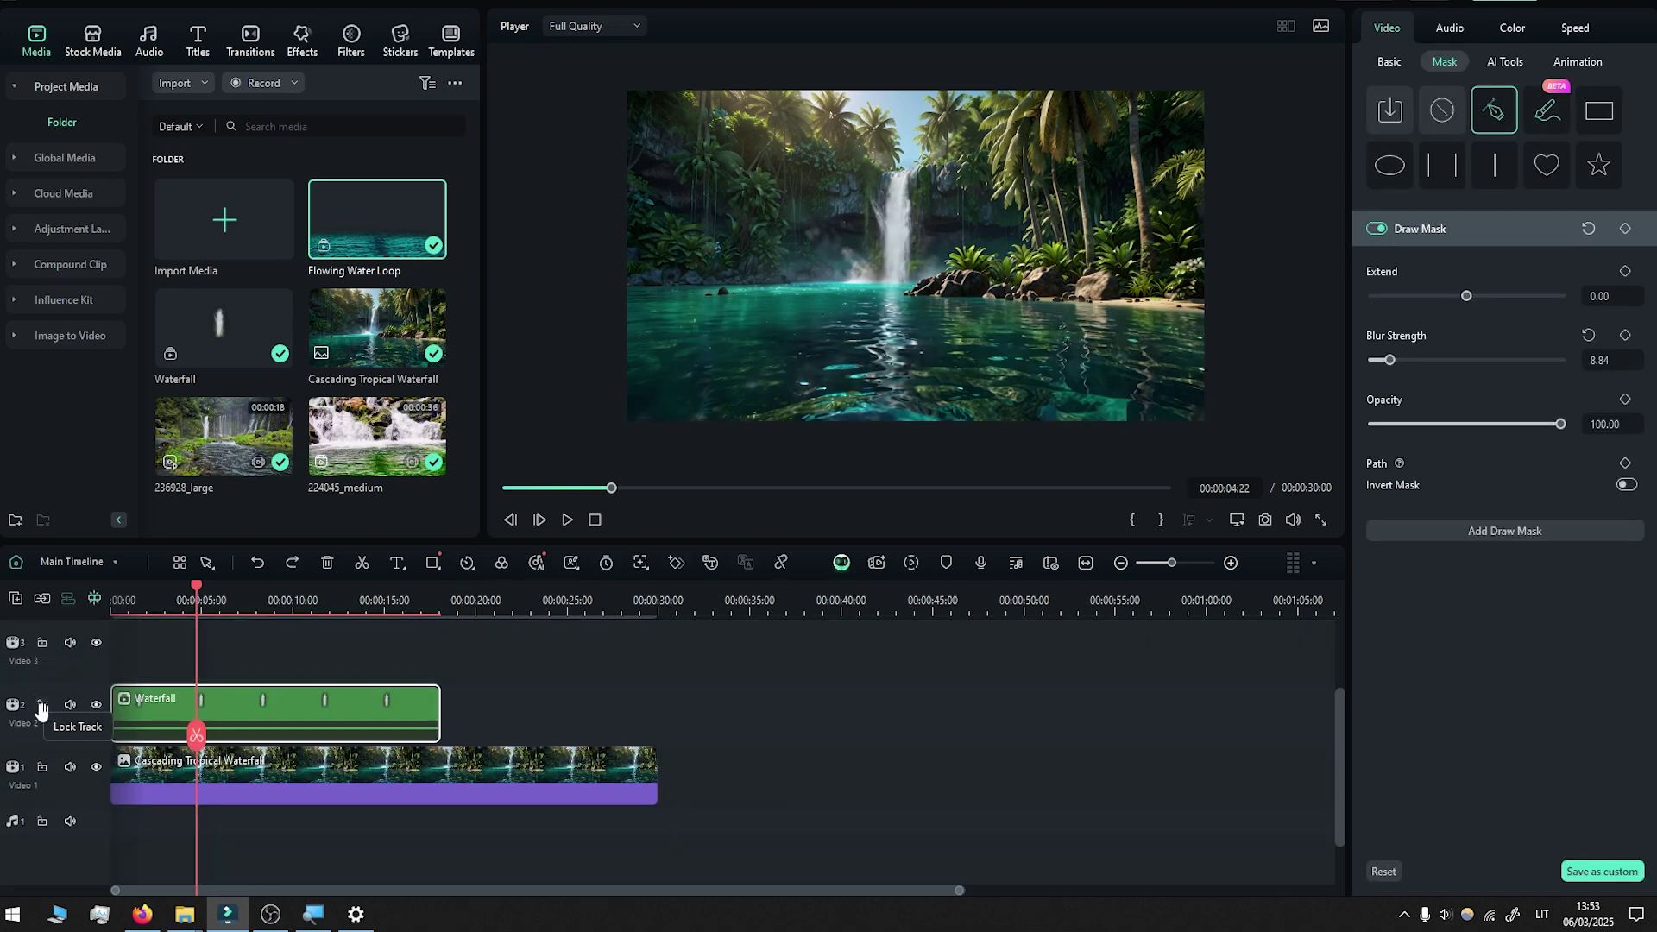
pyautogui.rightClick(292, 713)
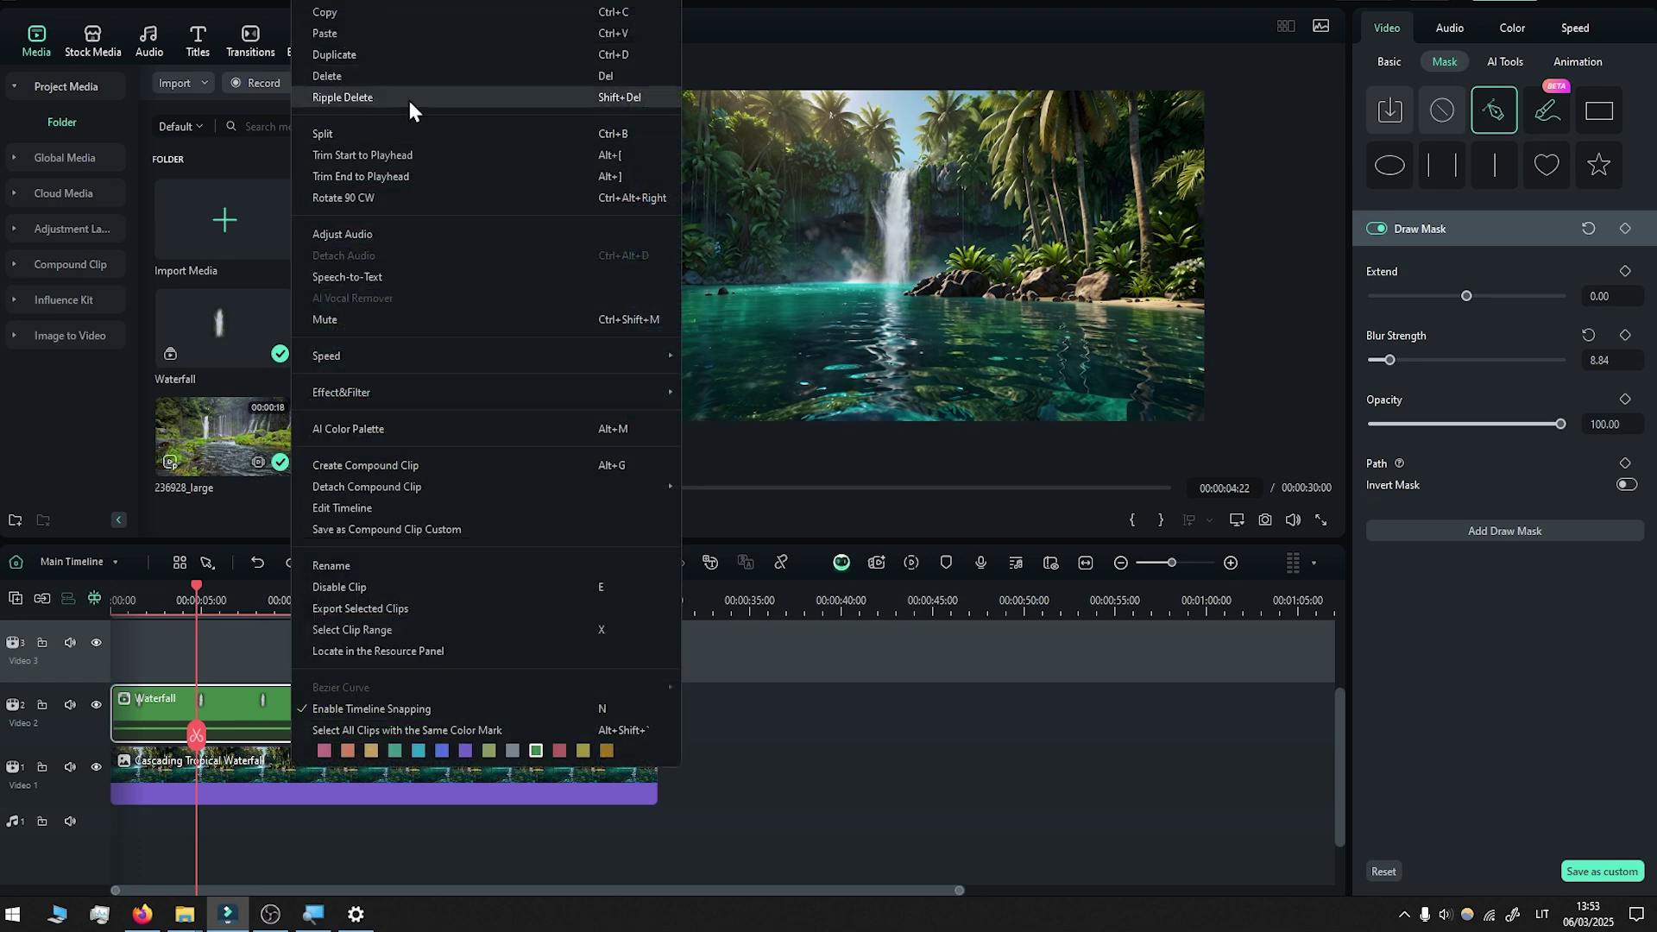
pyautogui.click(368, 54)
pyautogui.moveTo(264, 651); pyautogui.dragTo(446, 646)
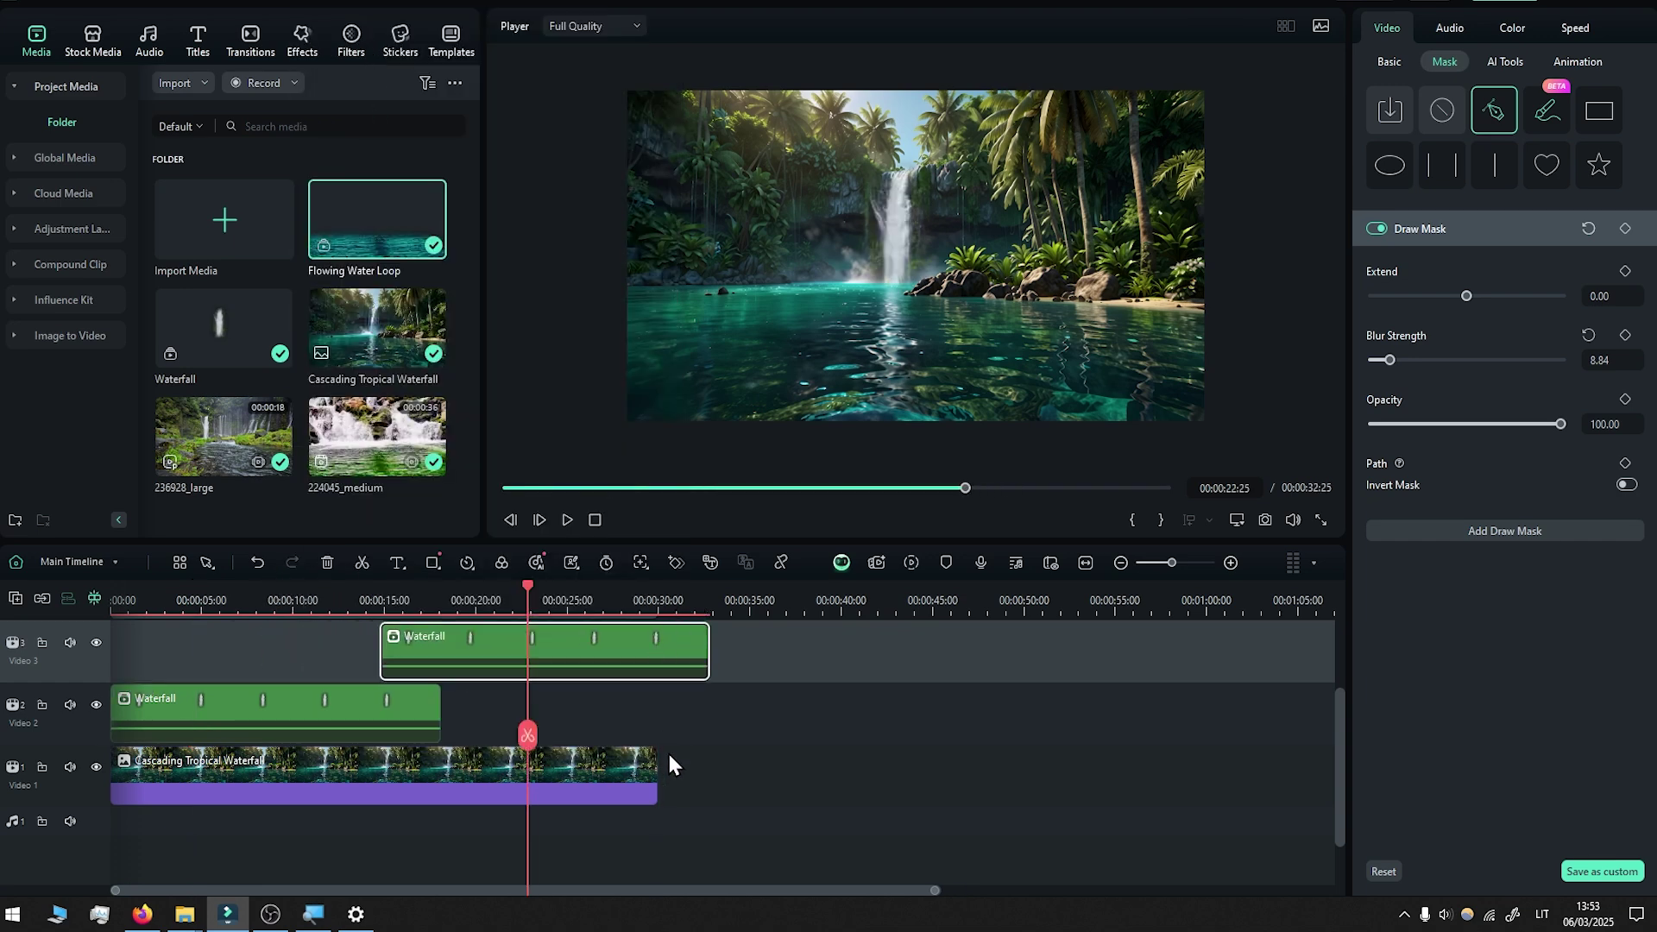
# Split the Waterfall copy at 30 seconds and move the short tail to the start of Video 3.
pyautogui.click(636, 659)
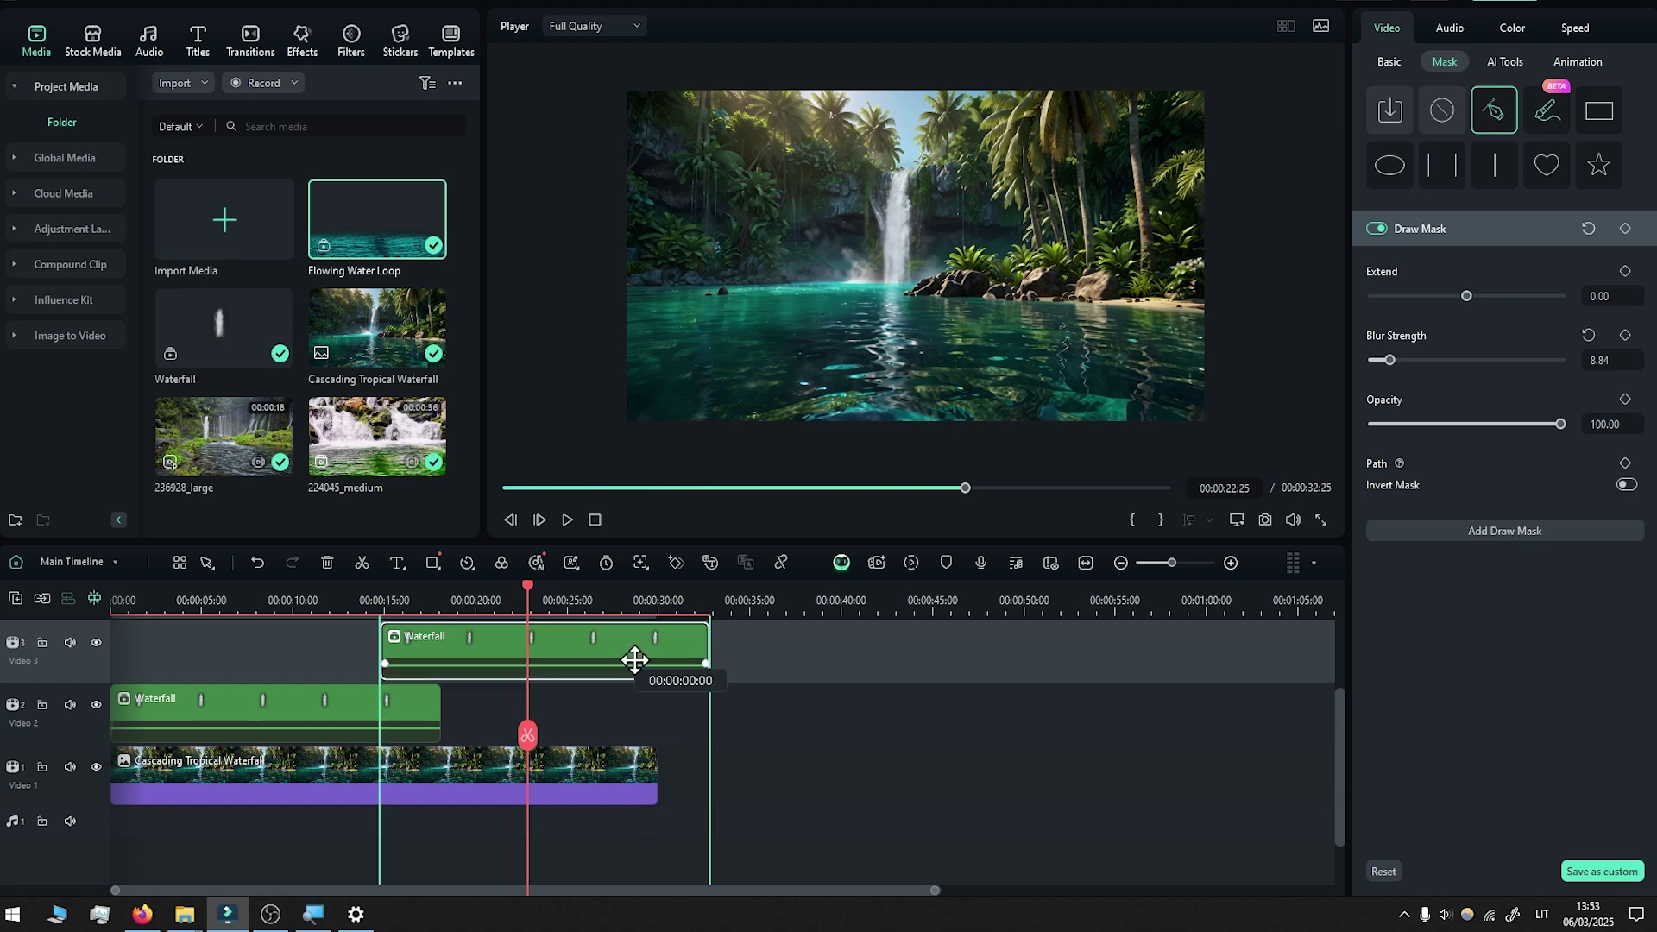
pyautogui.click(361, 563)
pyautogui.scroll(-3, 634, 754)
pyautogui.click(541, 639)
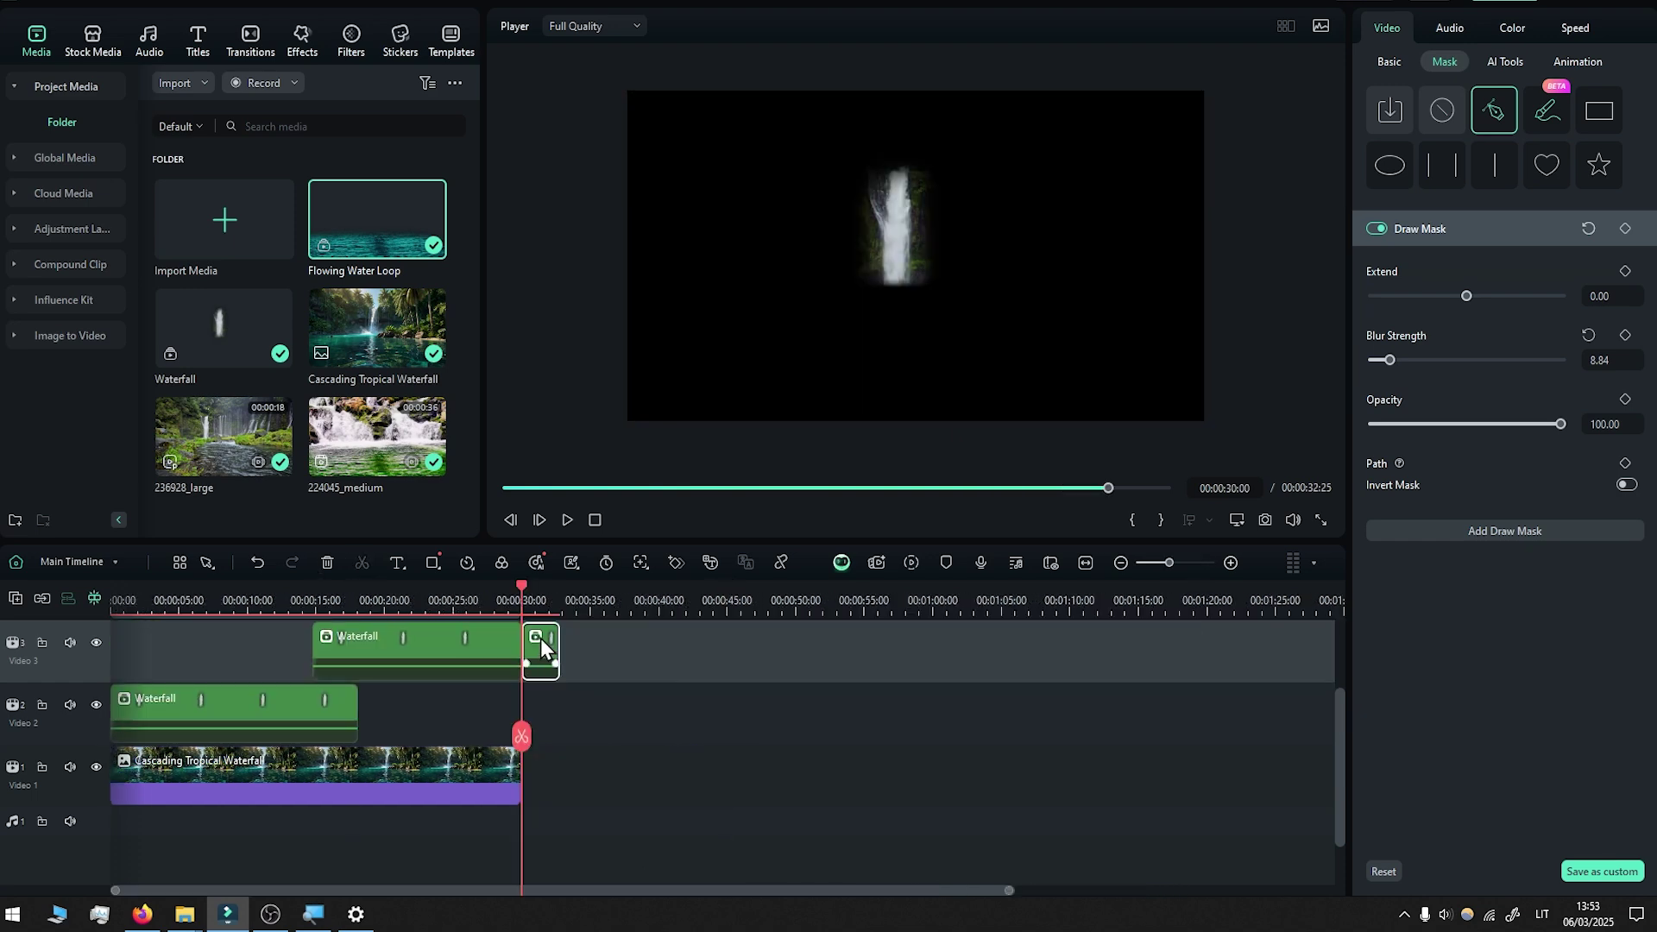
pyautogui.moveTo(540, 639); pyautogui.dragTo(128, 644)
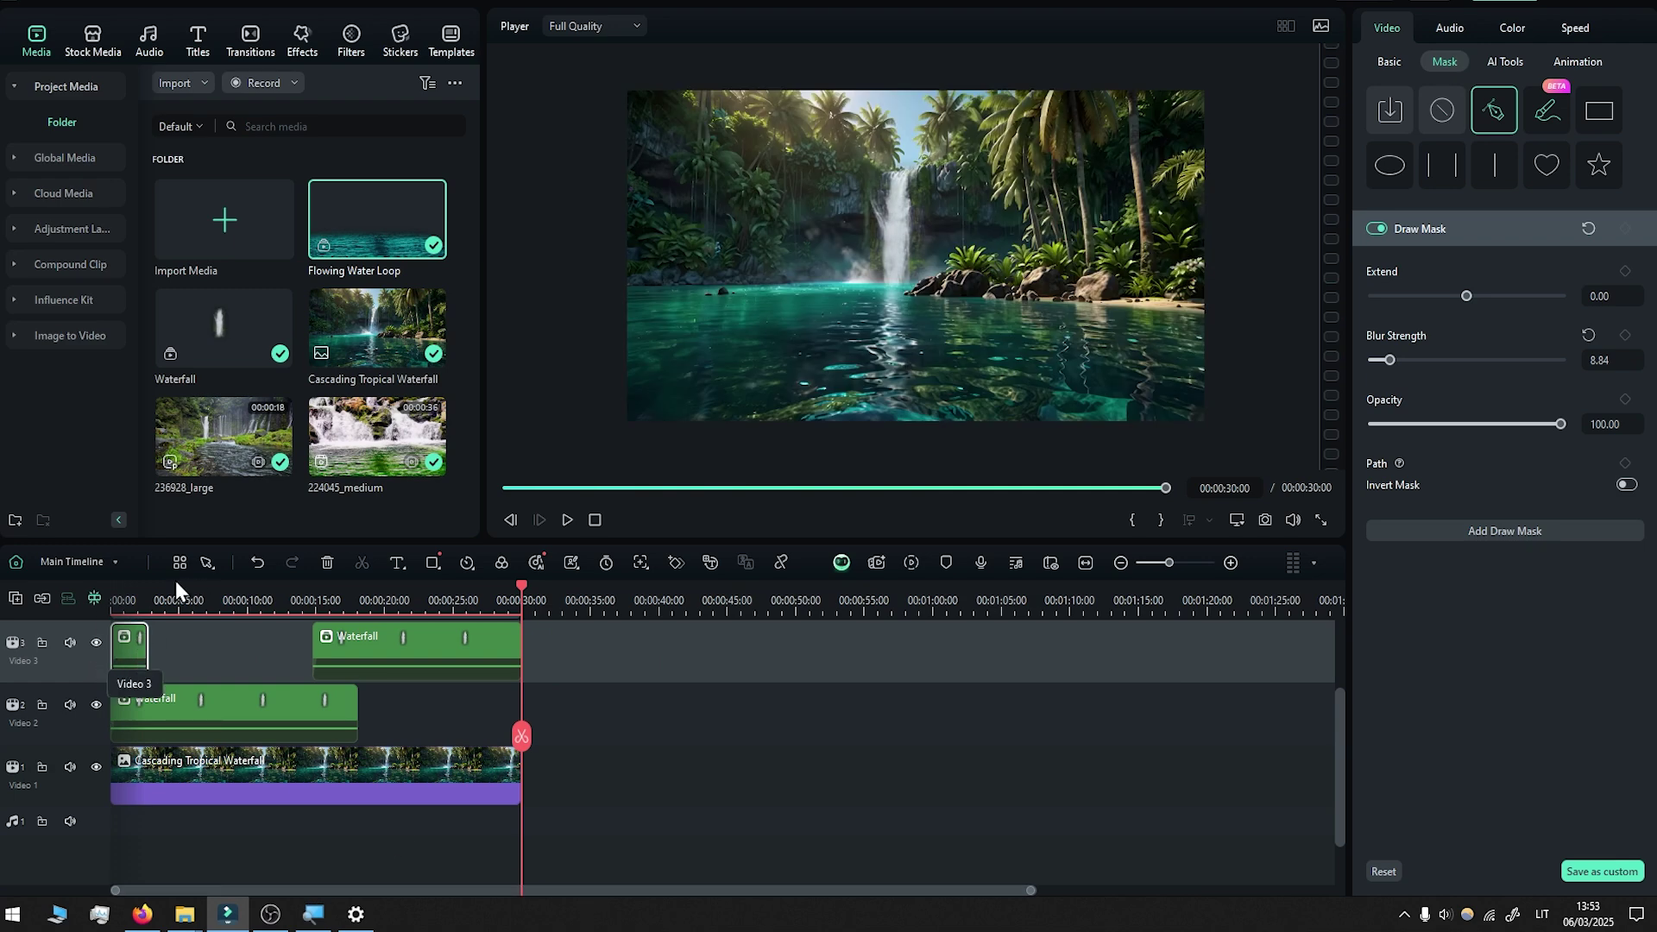
pyautogui.scroll(3, 138, 657)
pyautogui.scroll(2, 359, 665)
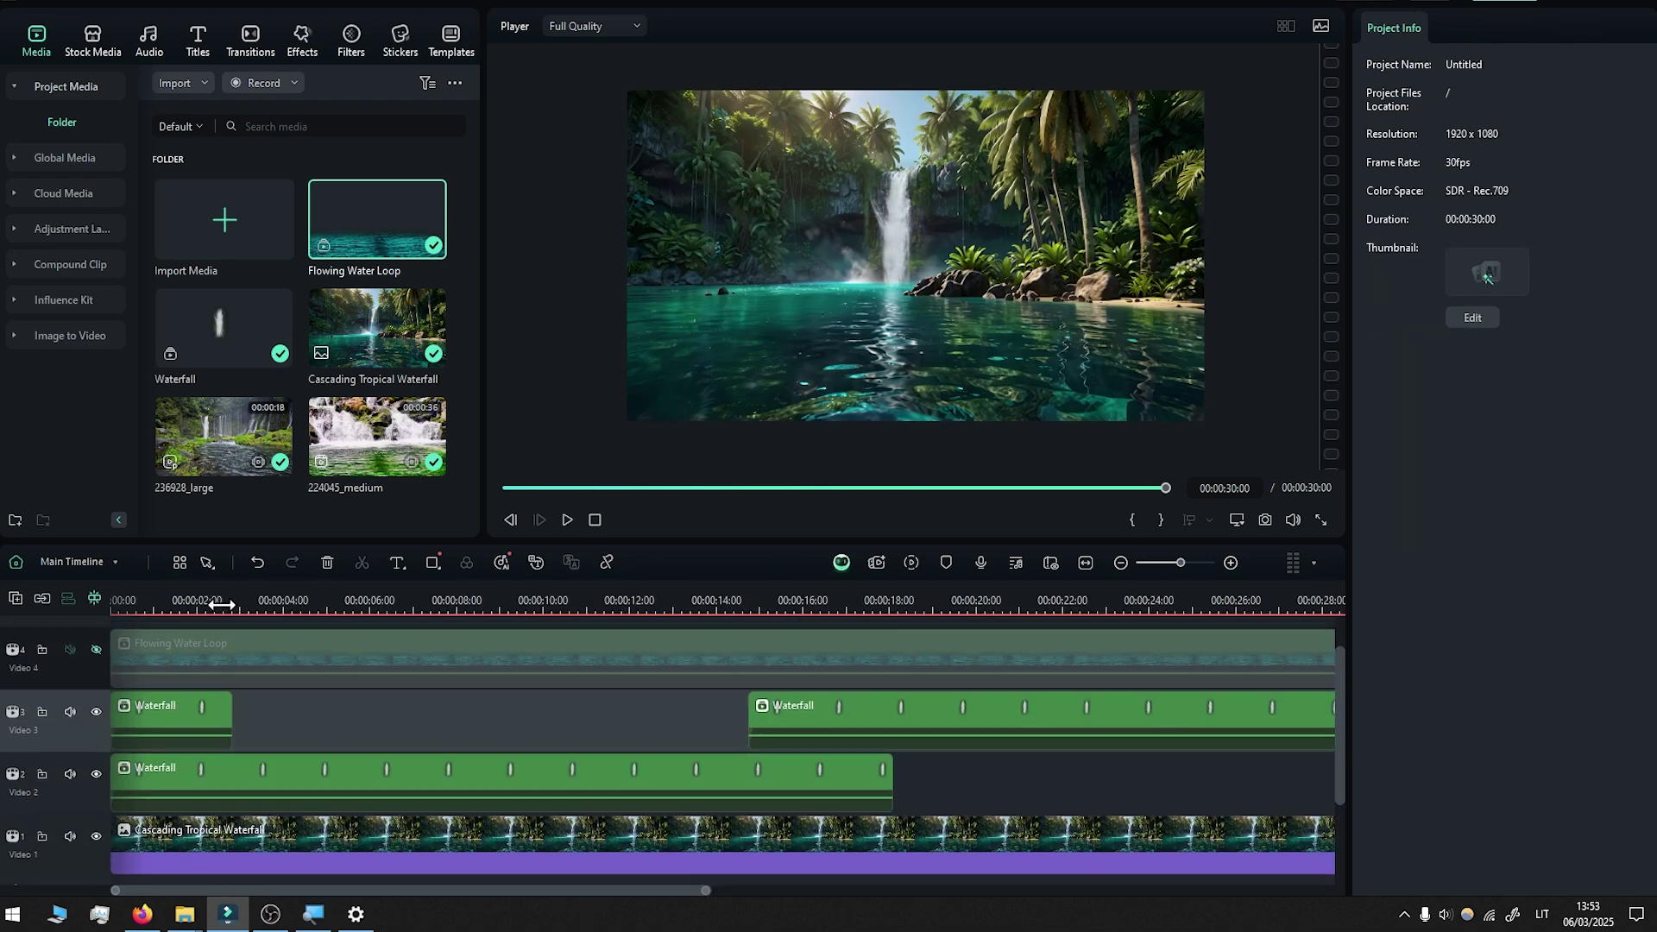
# Keyframe the short Video 3 Waterfall at 100 opacity at the start, and Video 2 from 0 to 100 at 2:07.
pyautogui.click(124, 604)
pyautogui.click(148, 721)
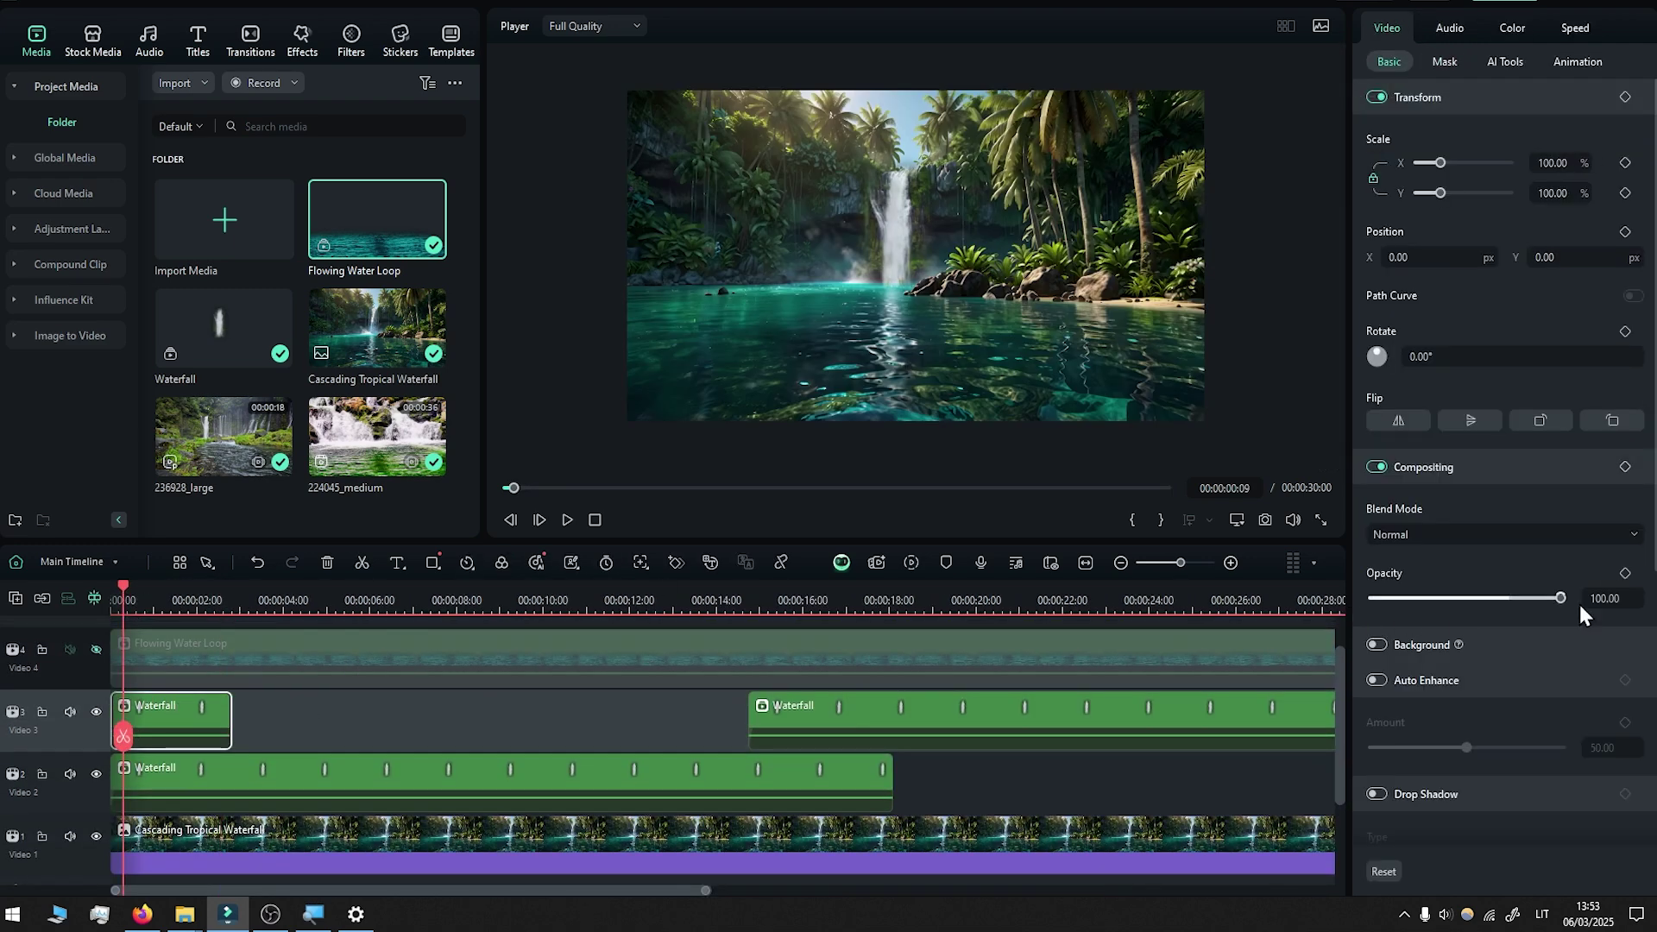
pyautogui.click(1625, 574)
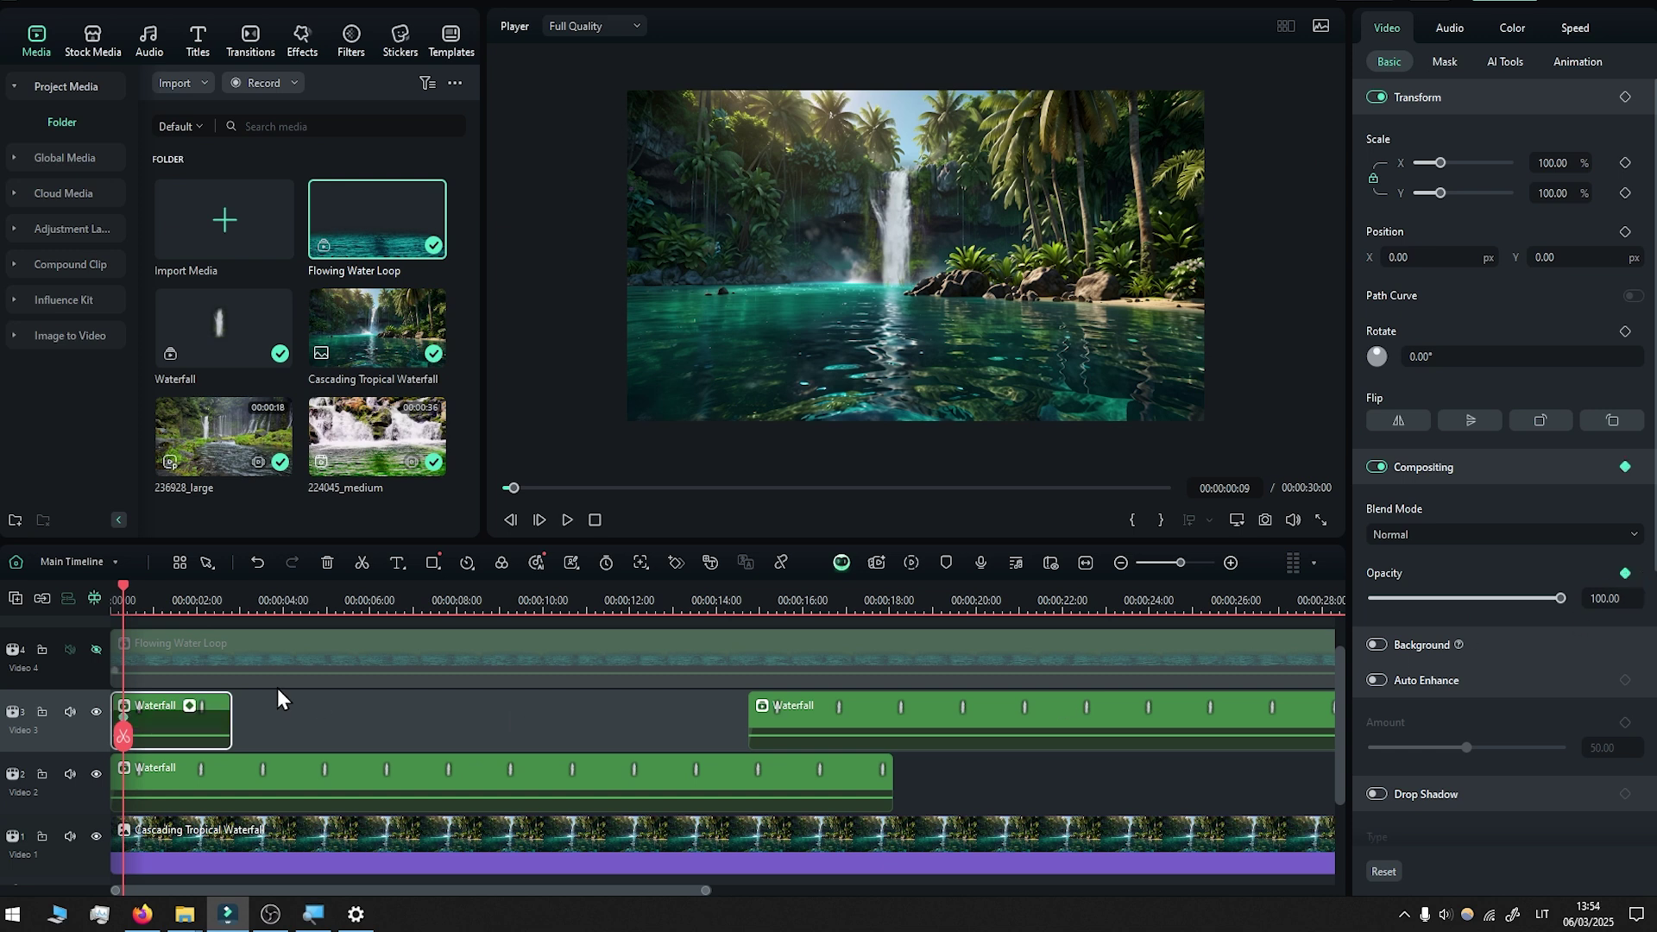
pyautogui.click(226, 782)
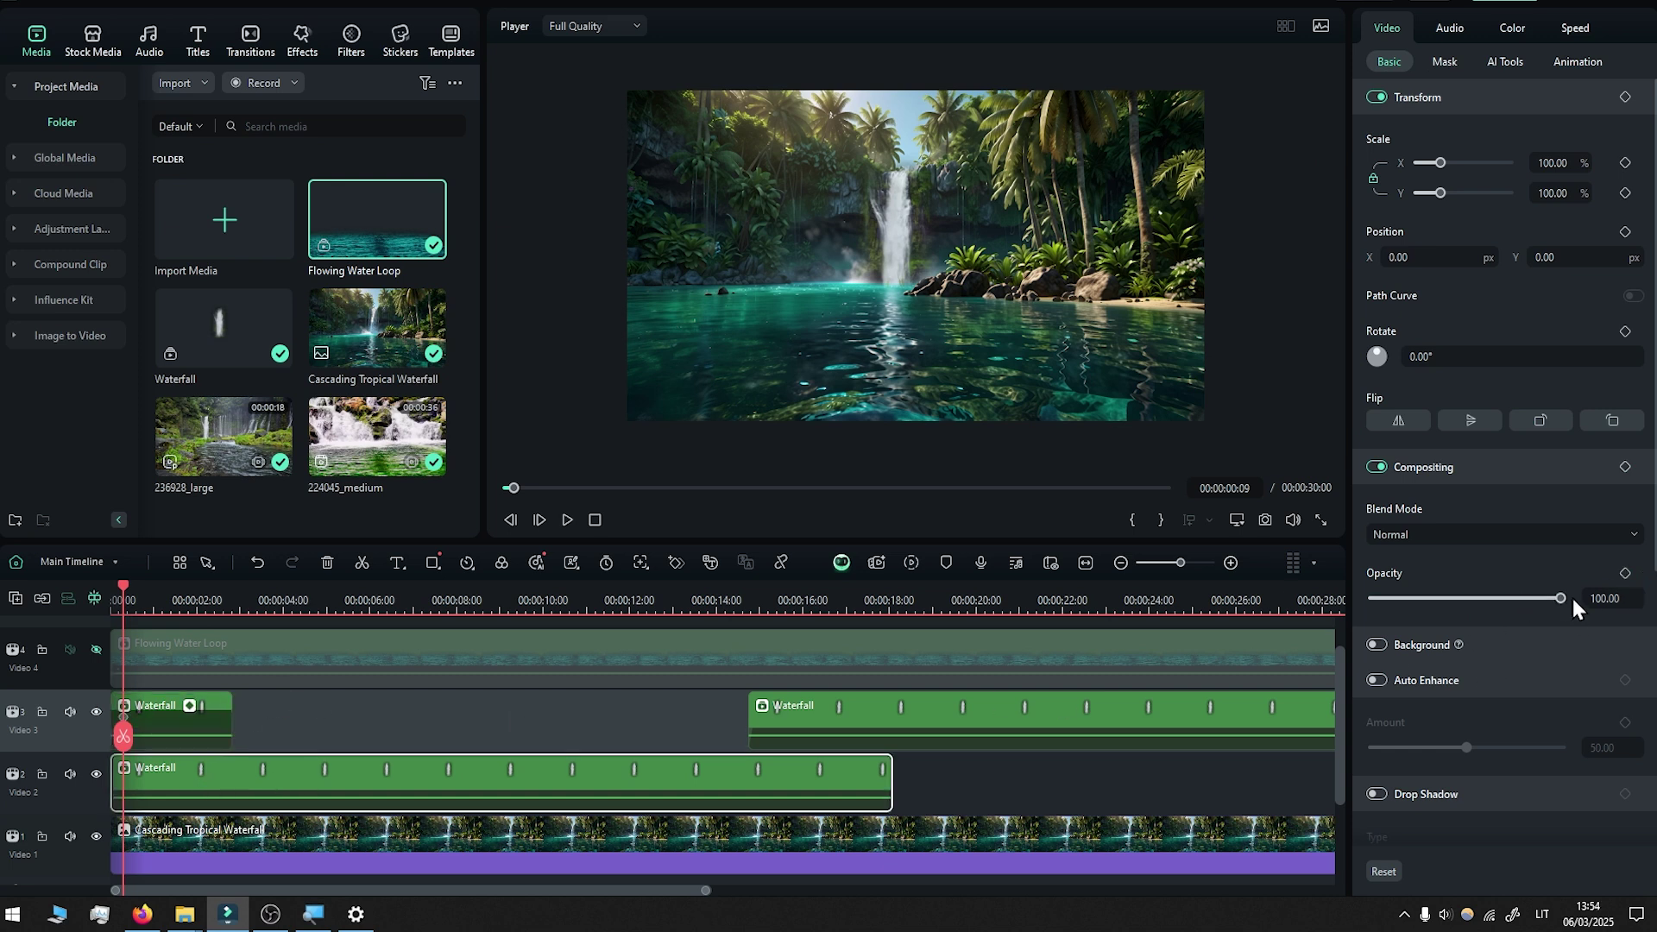
pyautogui.moveTo(1562, 598); pyautogui.dragTo(1295, 602)
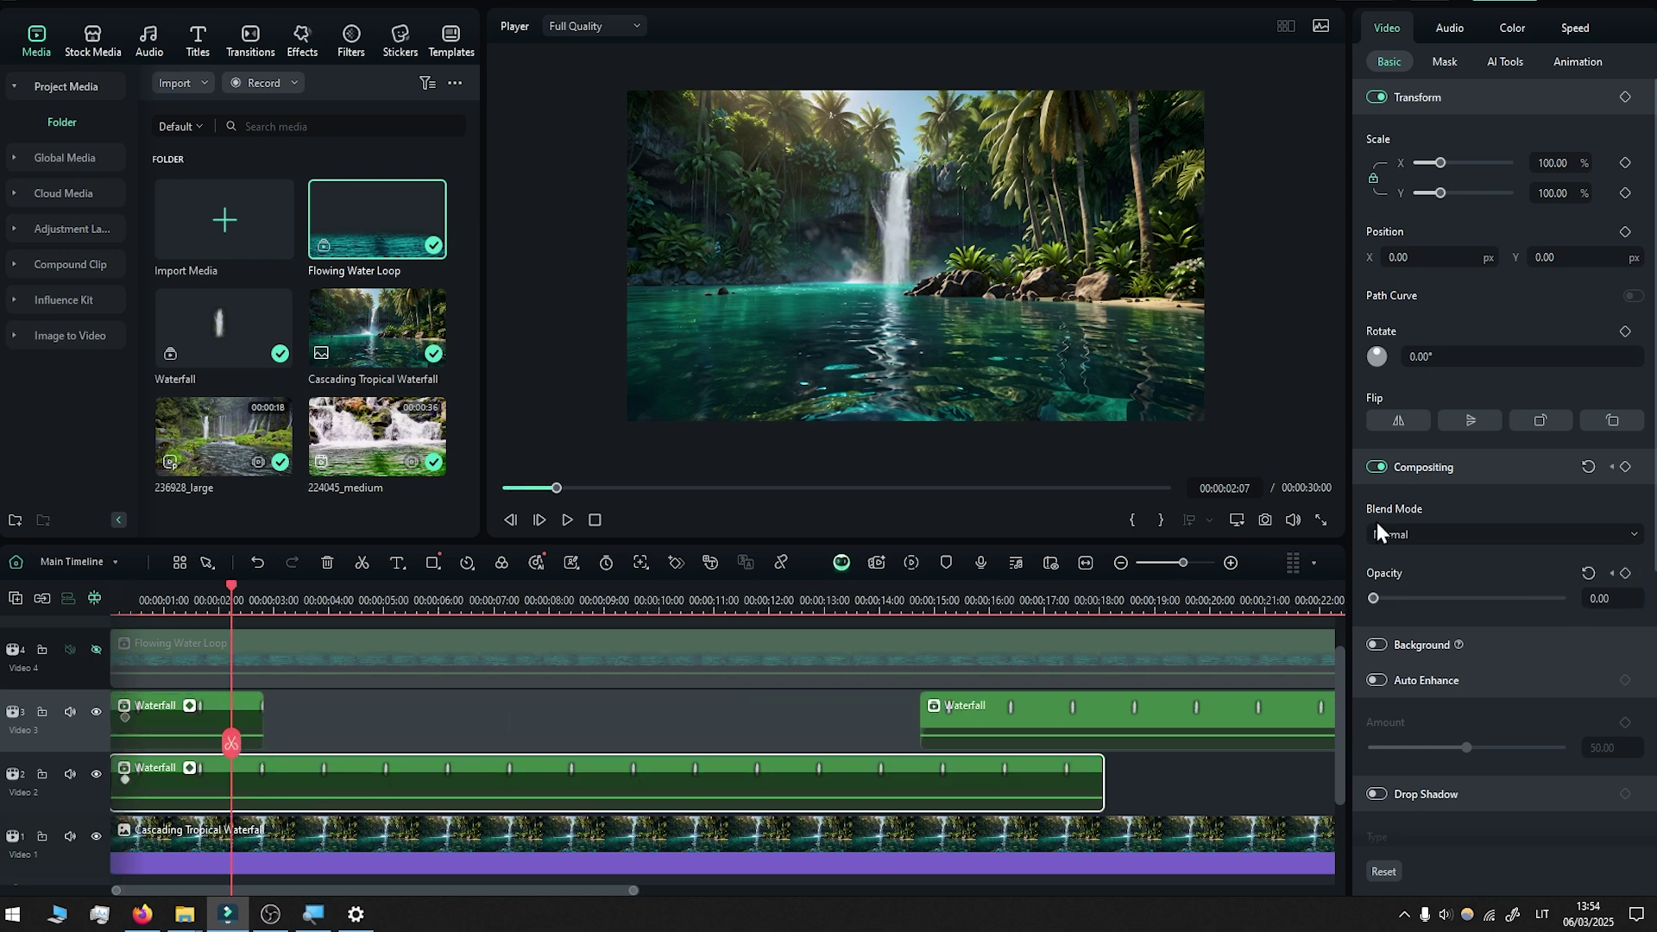
pyautogui.click(1621, 598)
pyautogui.press('Return')
# Set the short Video 3 Waterfall piece to 0 opacity at 2:07 so it fades out.
pyautogui.click(182, 722)
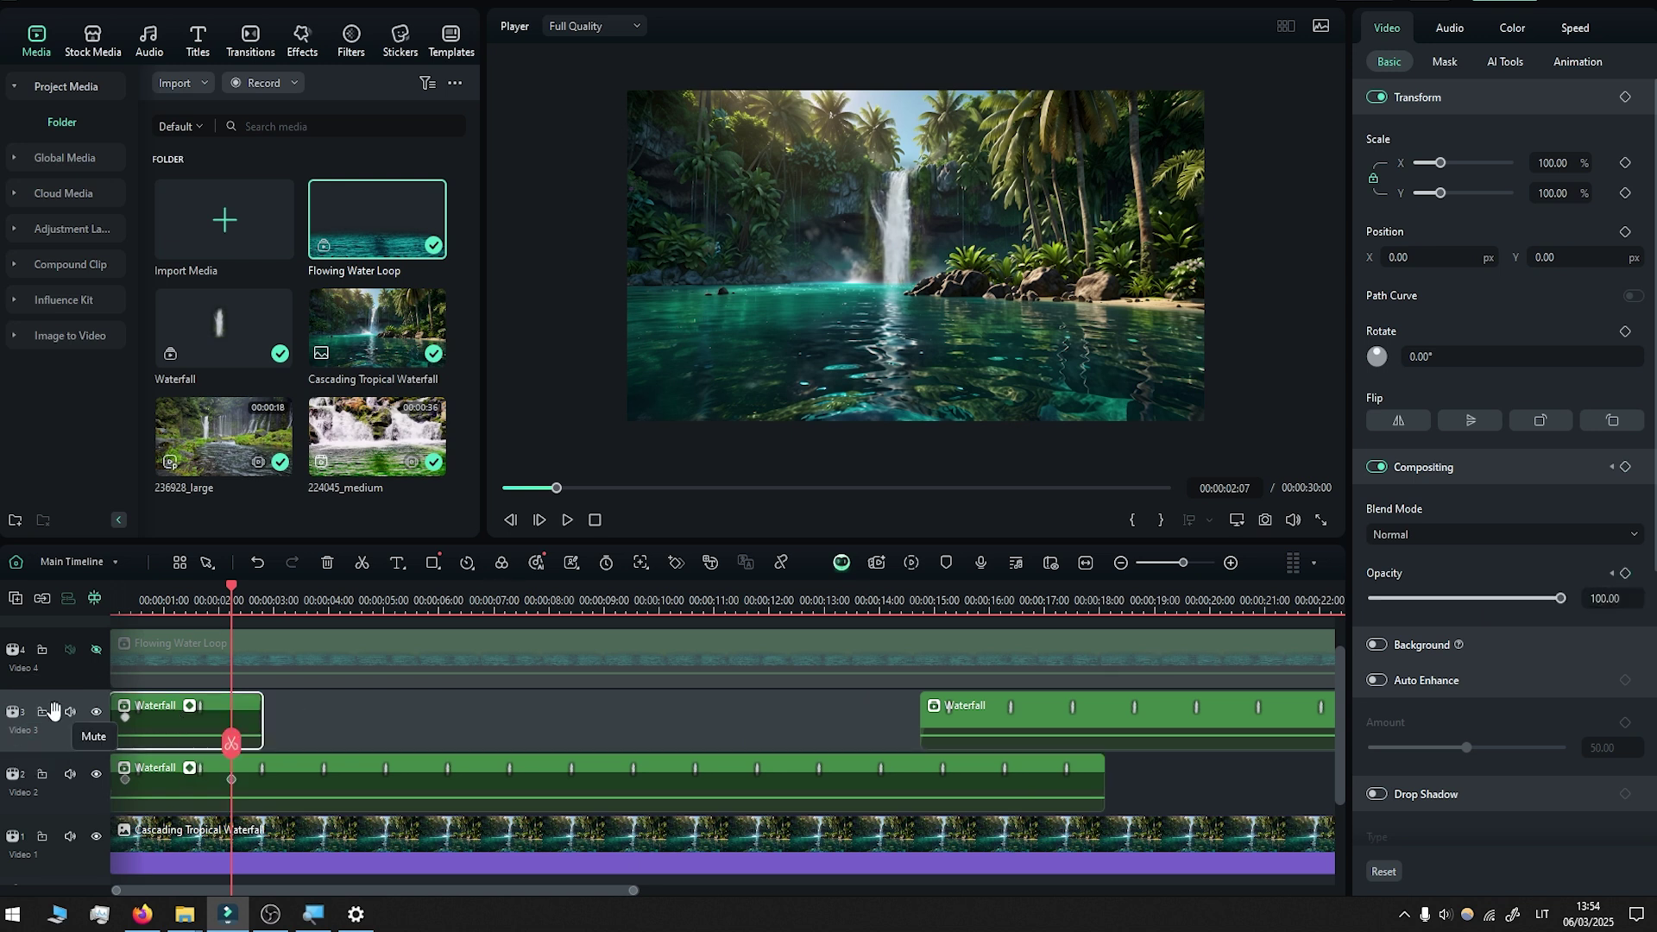
pyautogui.click(1606, 598)
pyautogui.write('0')
pyautogui.press('Return')
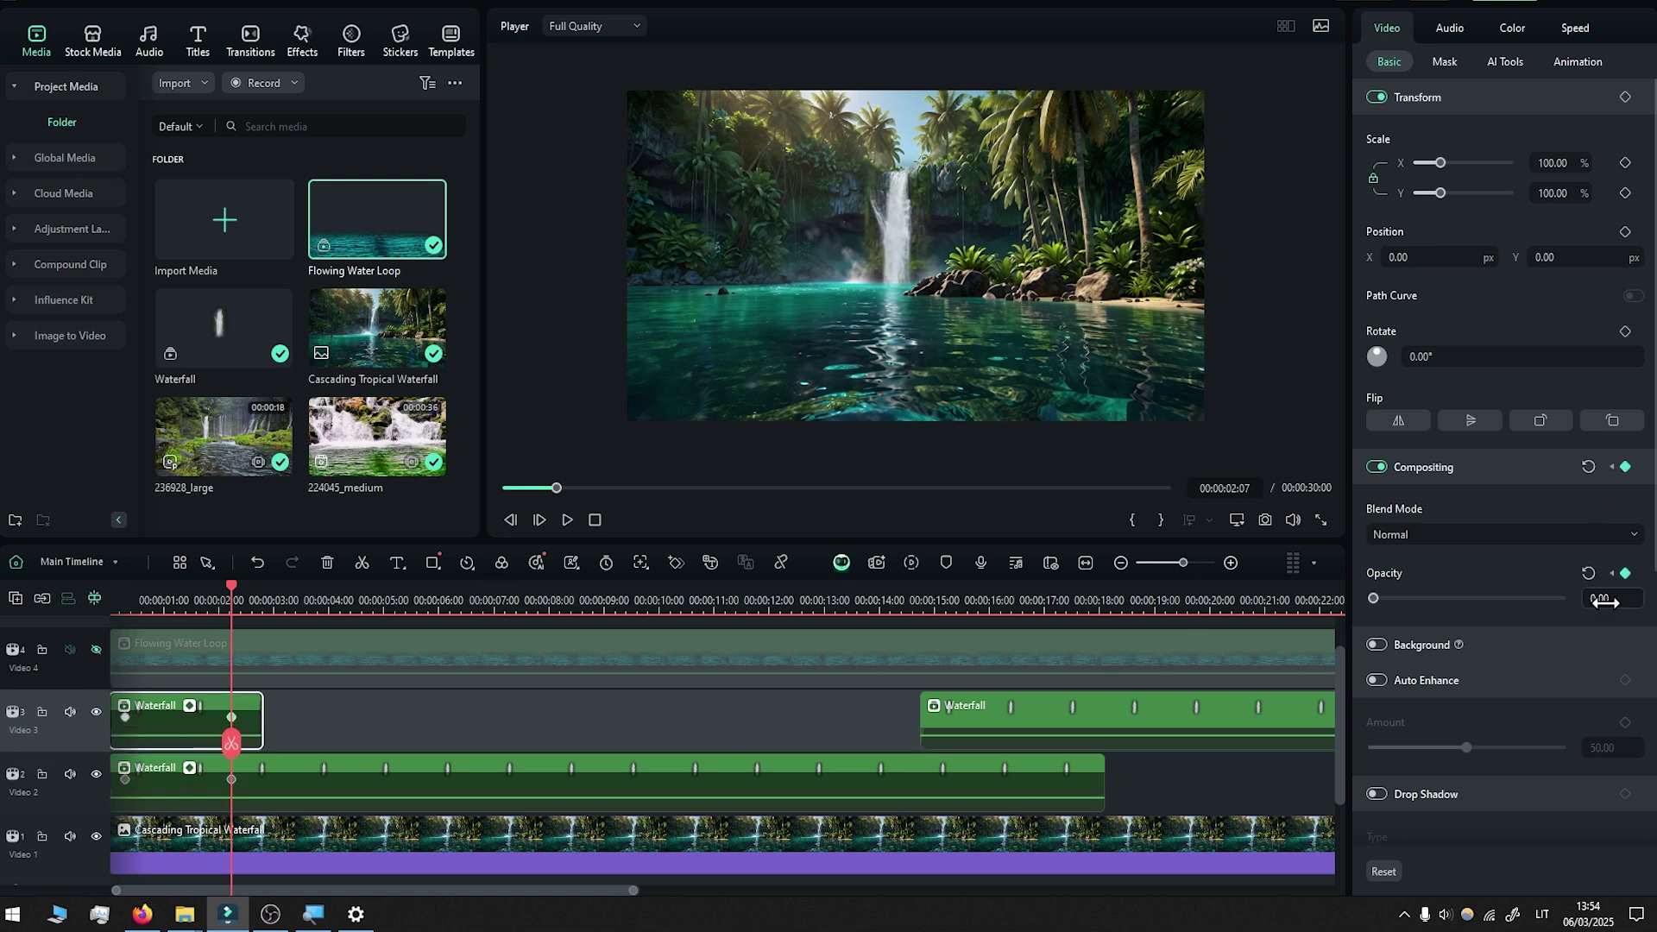
# Adjust the Video 3 and Video 2 fade keyframe timing and preview the opening crossfade.
pyautogui.click(126, 722)
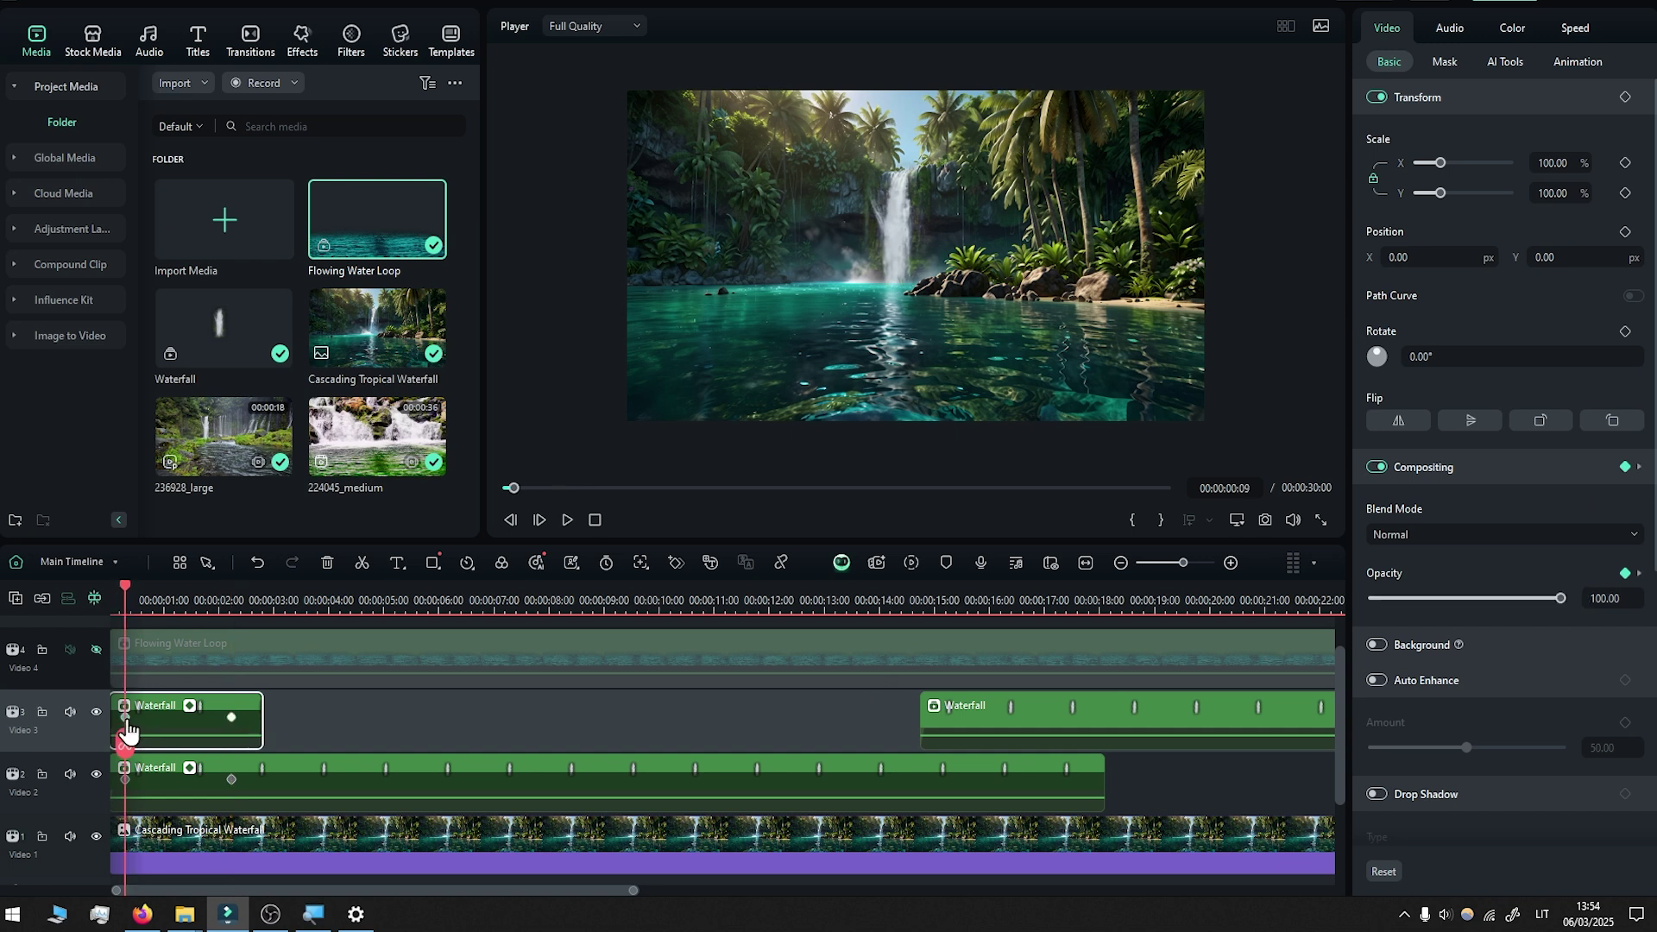
pyautogui.moveTo(161, 719); pyautogui.dragTo(167, 718)
pyautogui.moveTo(231, 779); pyautogui.dragTo(191, 779)
pyautogui.press('space')
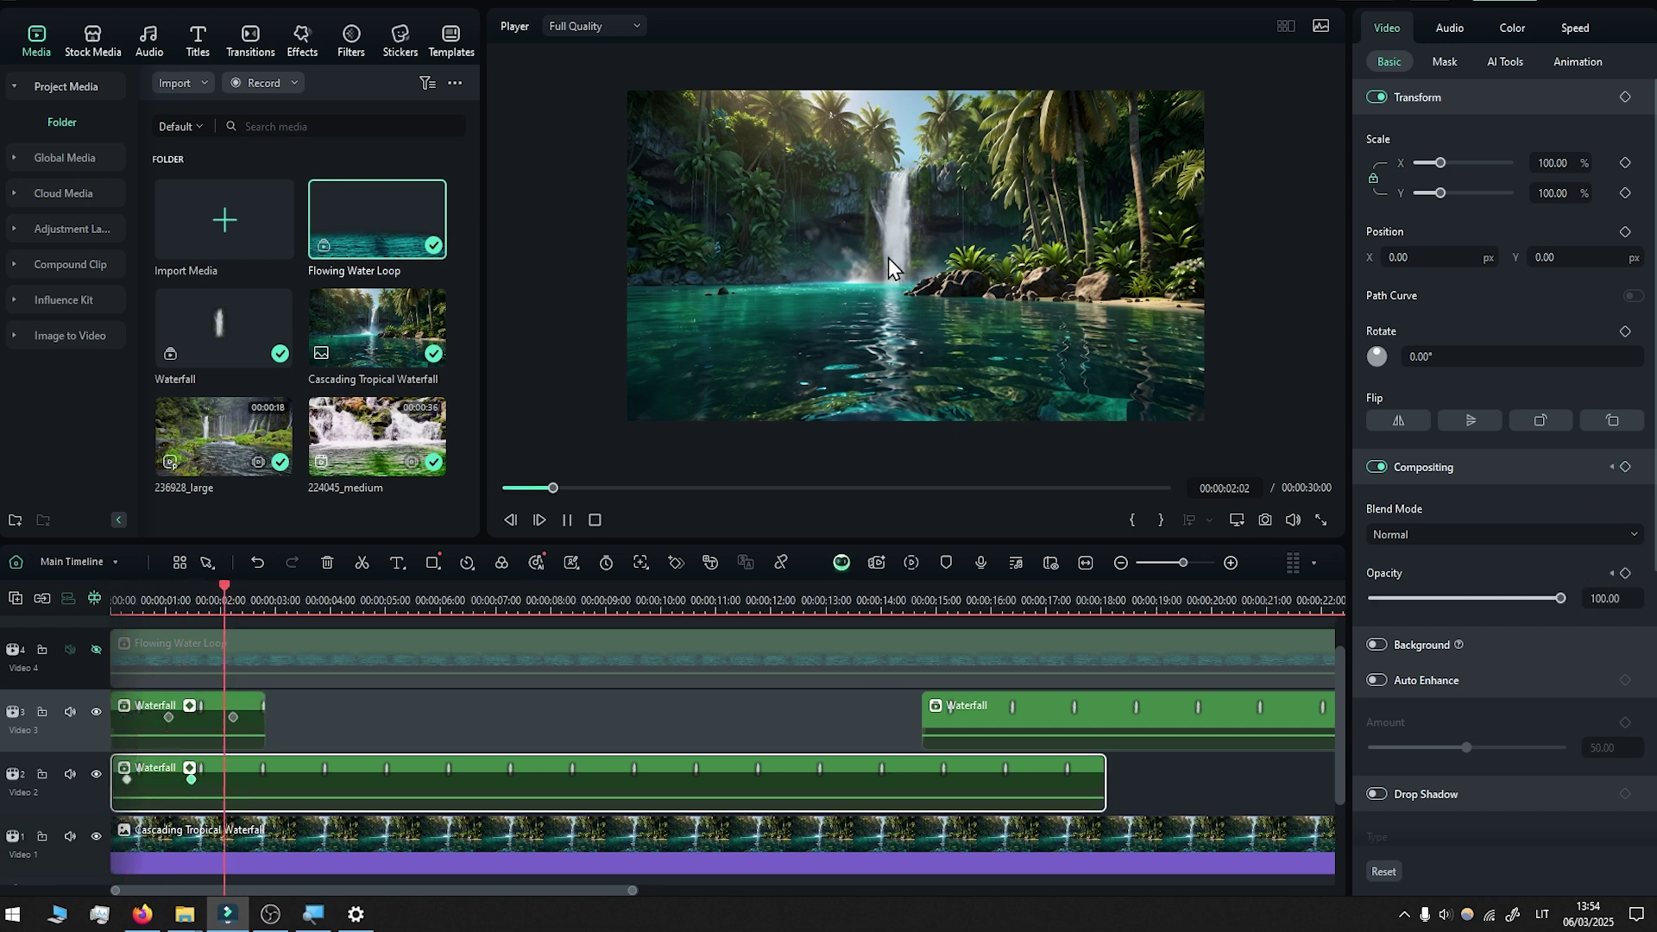
pyautogui.press('space')
pyautogui.click(923, 734)
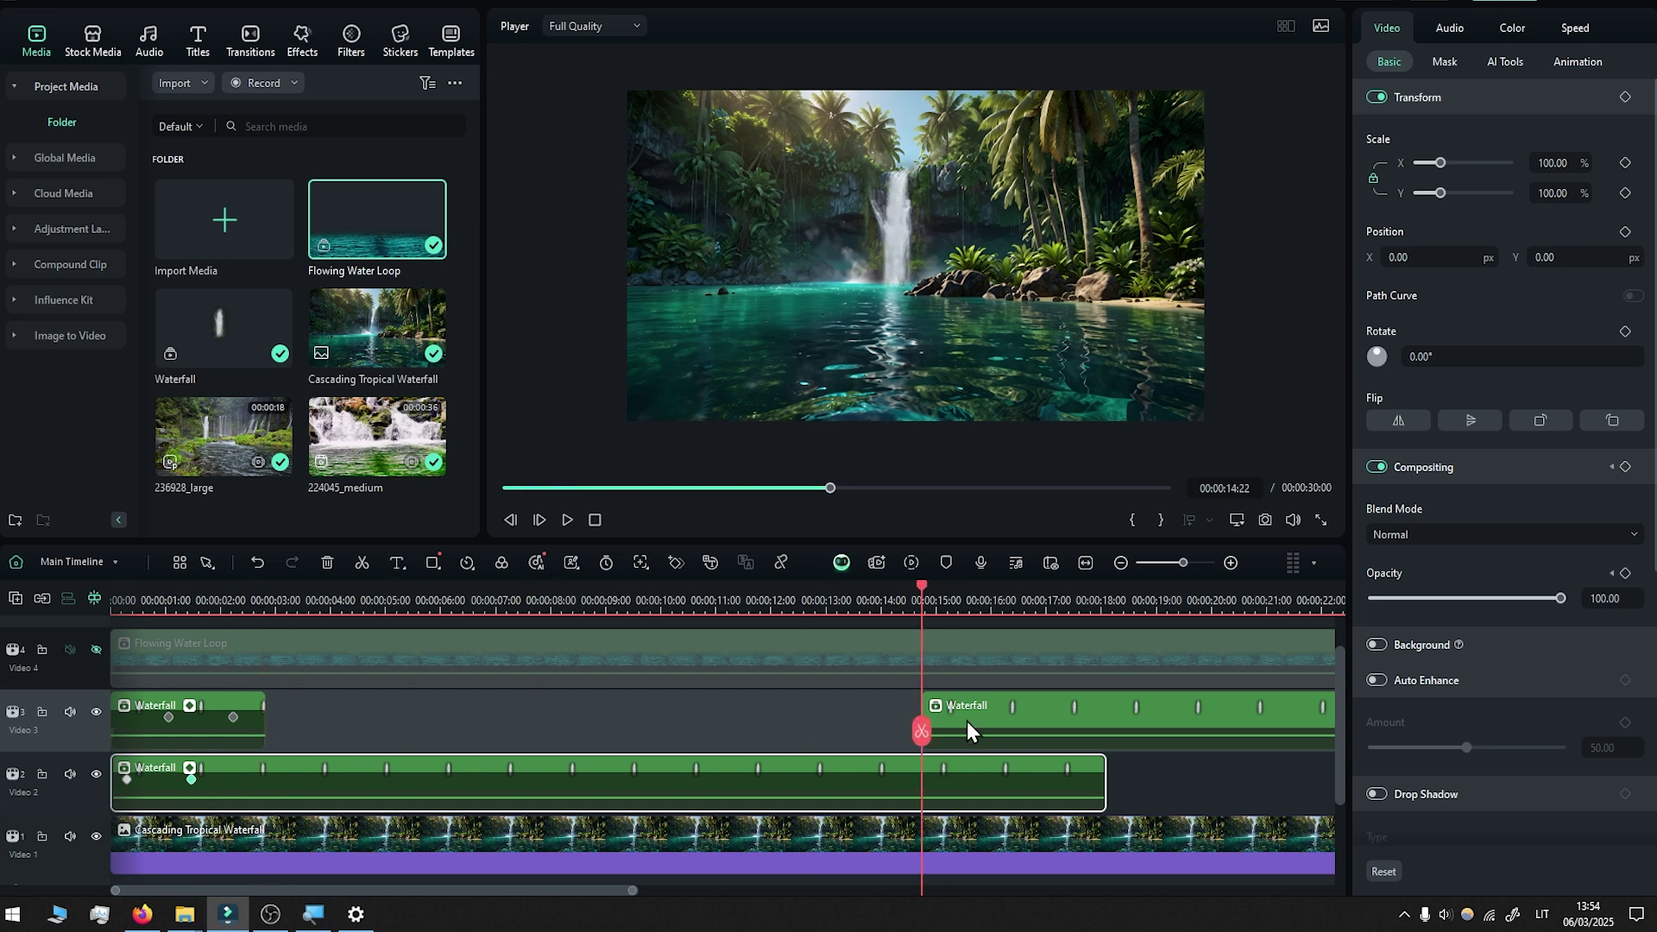
# Keyframe the later Video 3 clip from 0 at 15:03 to 100 at 17:08, fading Video 2 to 0 at 17:08.
pyautogui.moveTo(921, 735); pyautogui.dragTo(944, 739)
pyautogui.moveTo(1561, 598); pyautogui.dragTo(1373, 598)
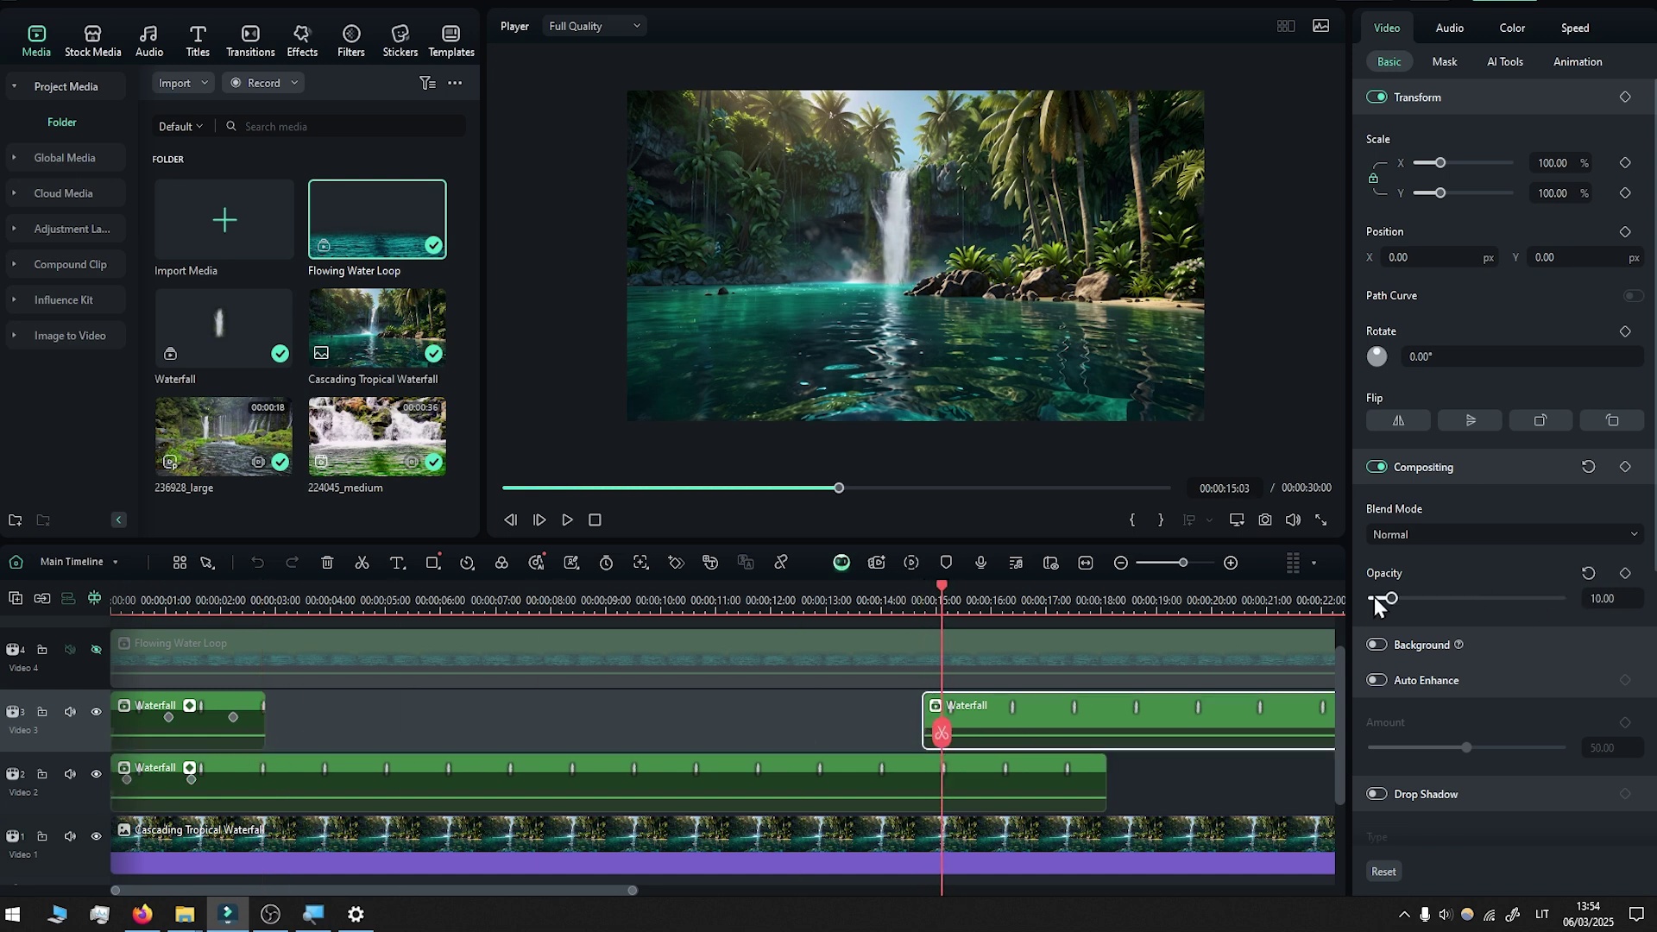
pyautogui.click(1625, 573)
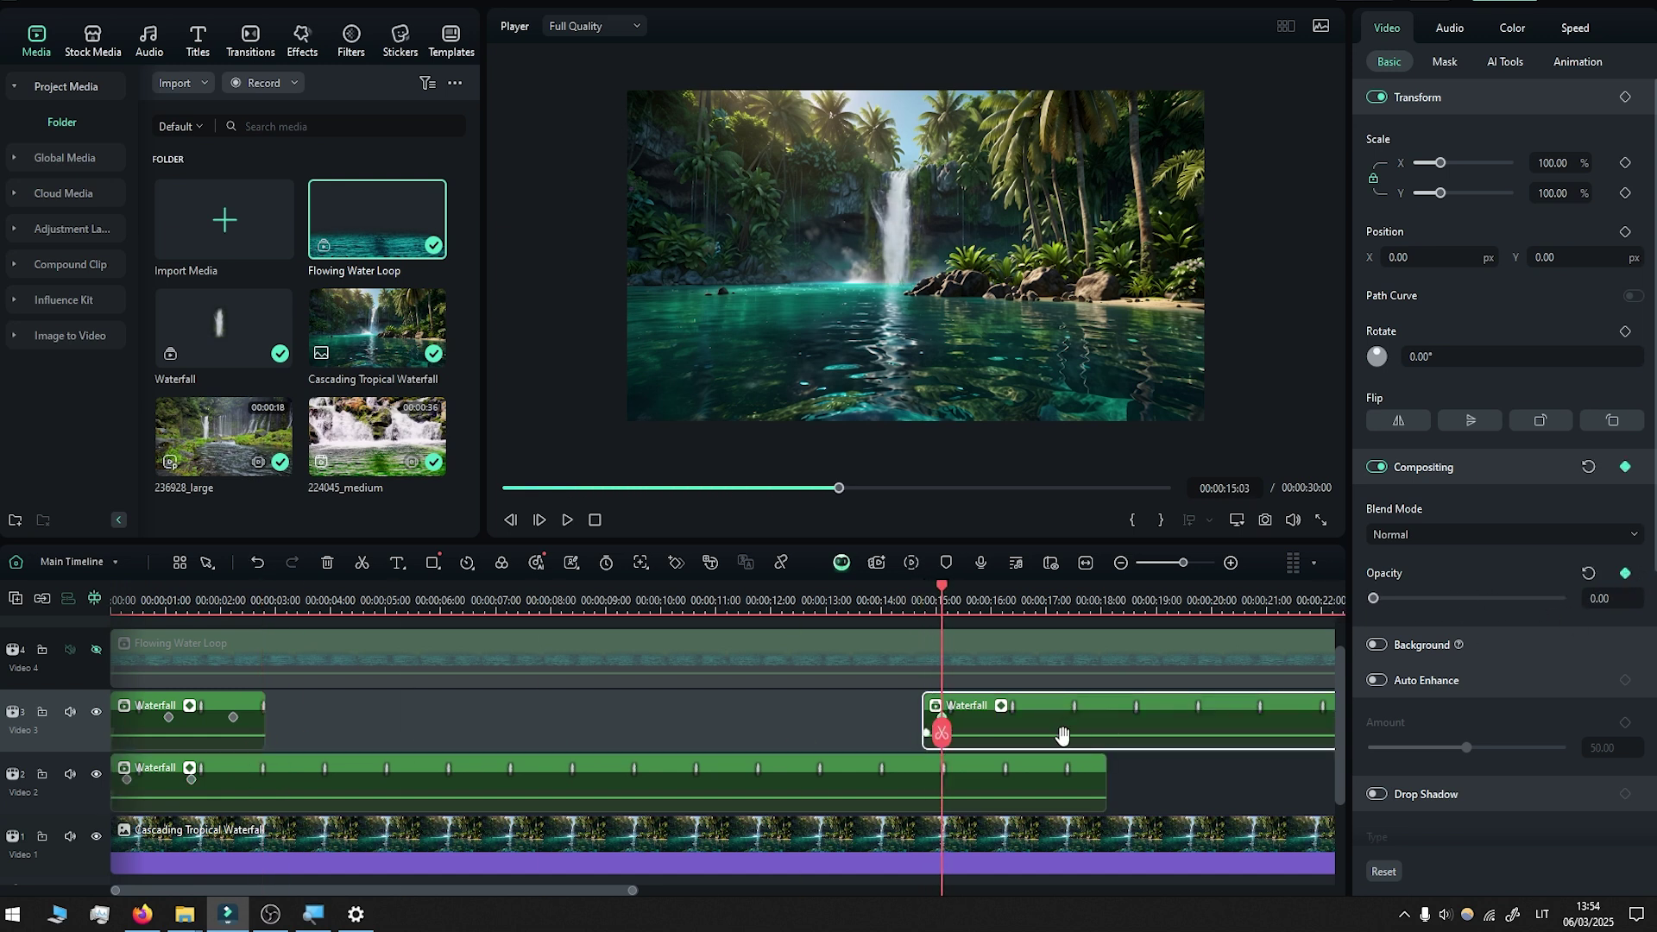
pyautogui.click(990, 782)
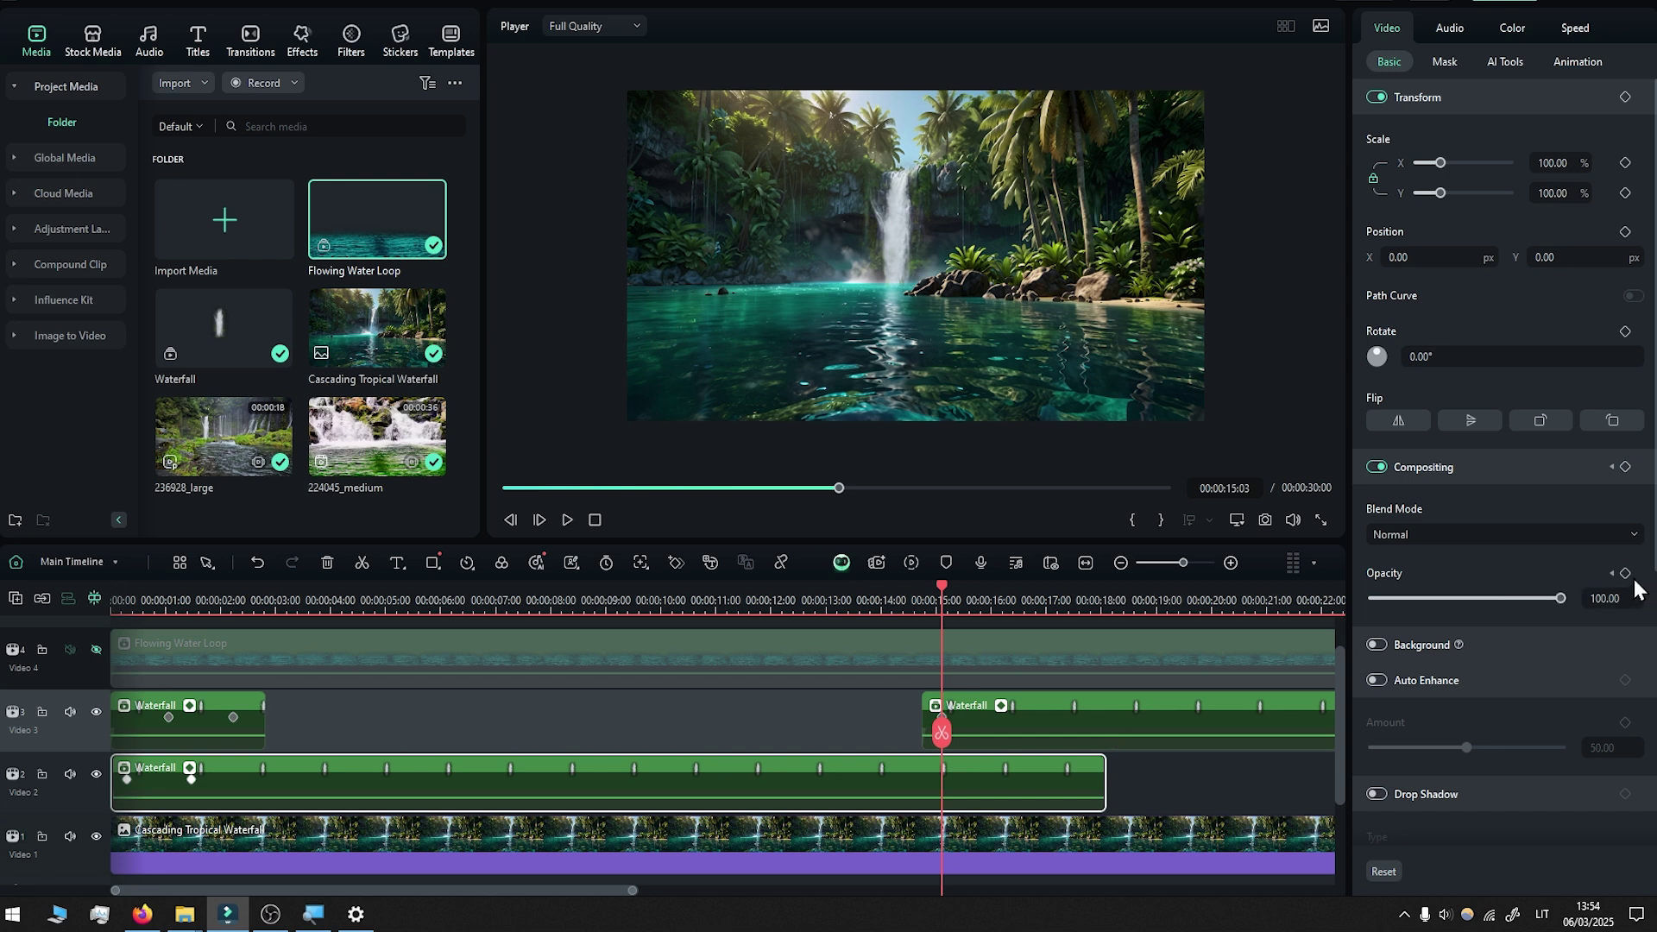
pyautogui.click(1063, 787)
pyautogui.moveTo(1563, 594); pyautogui.dragTo(1307, 602)
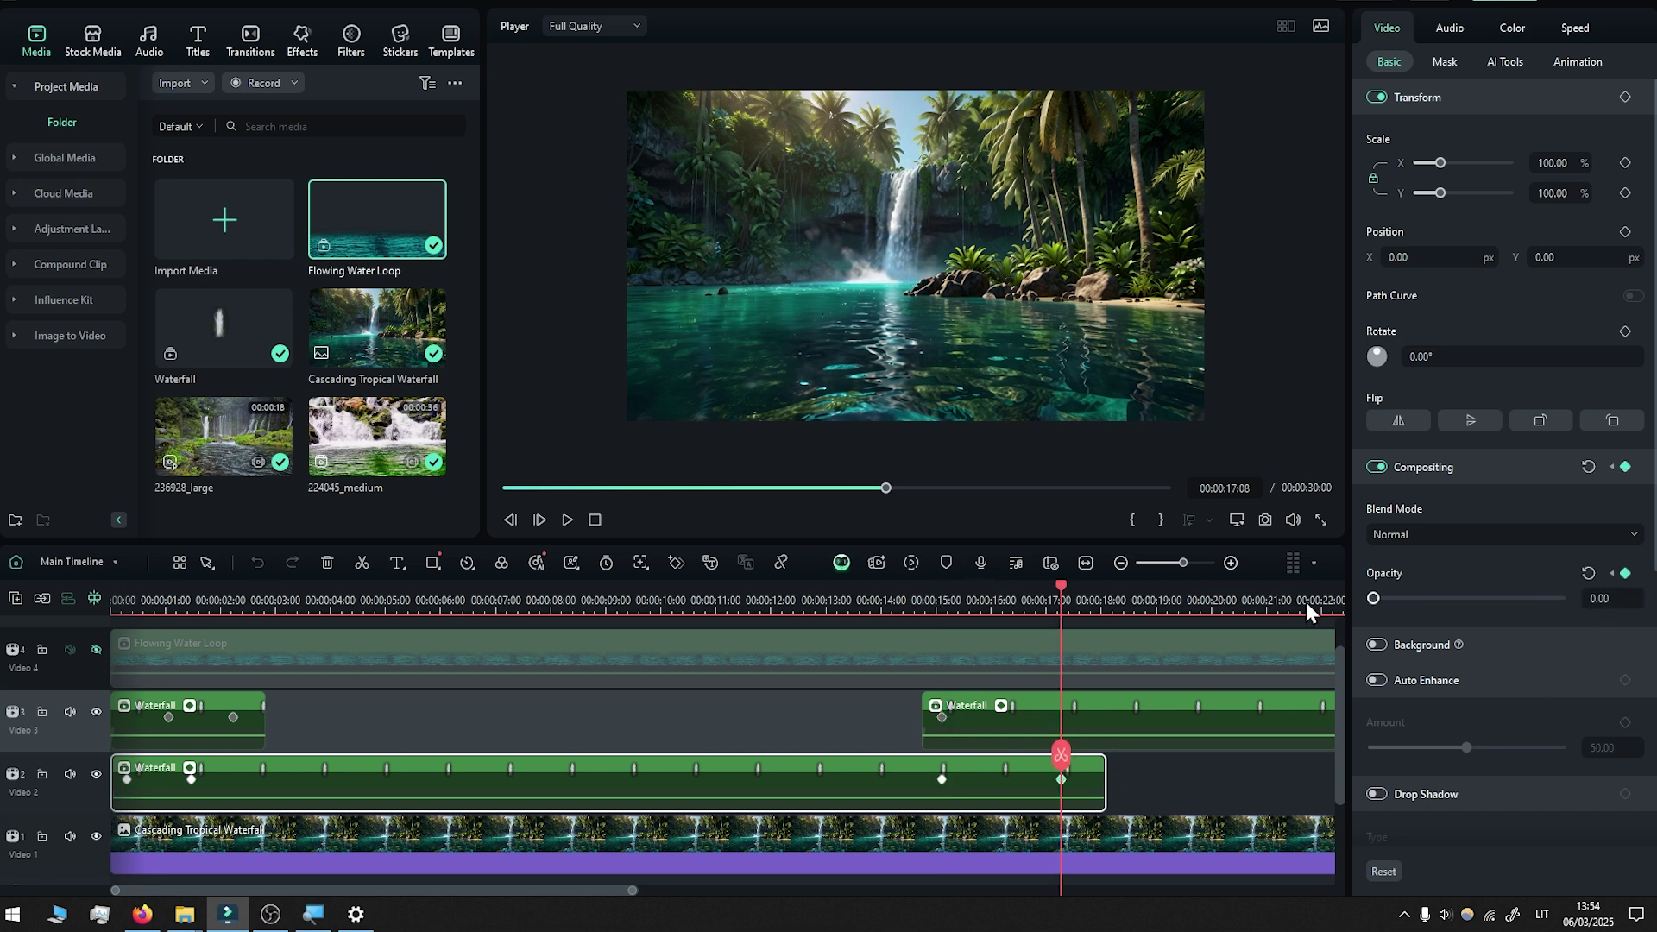
pyautogui.click(1129, 707)
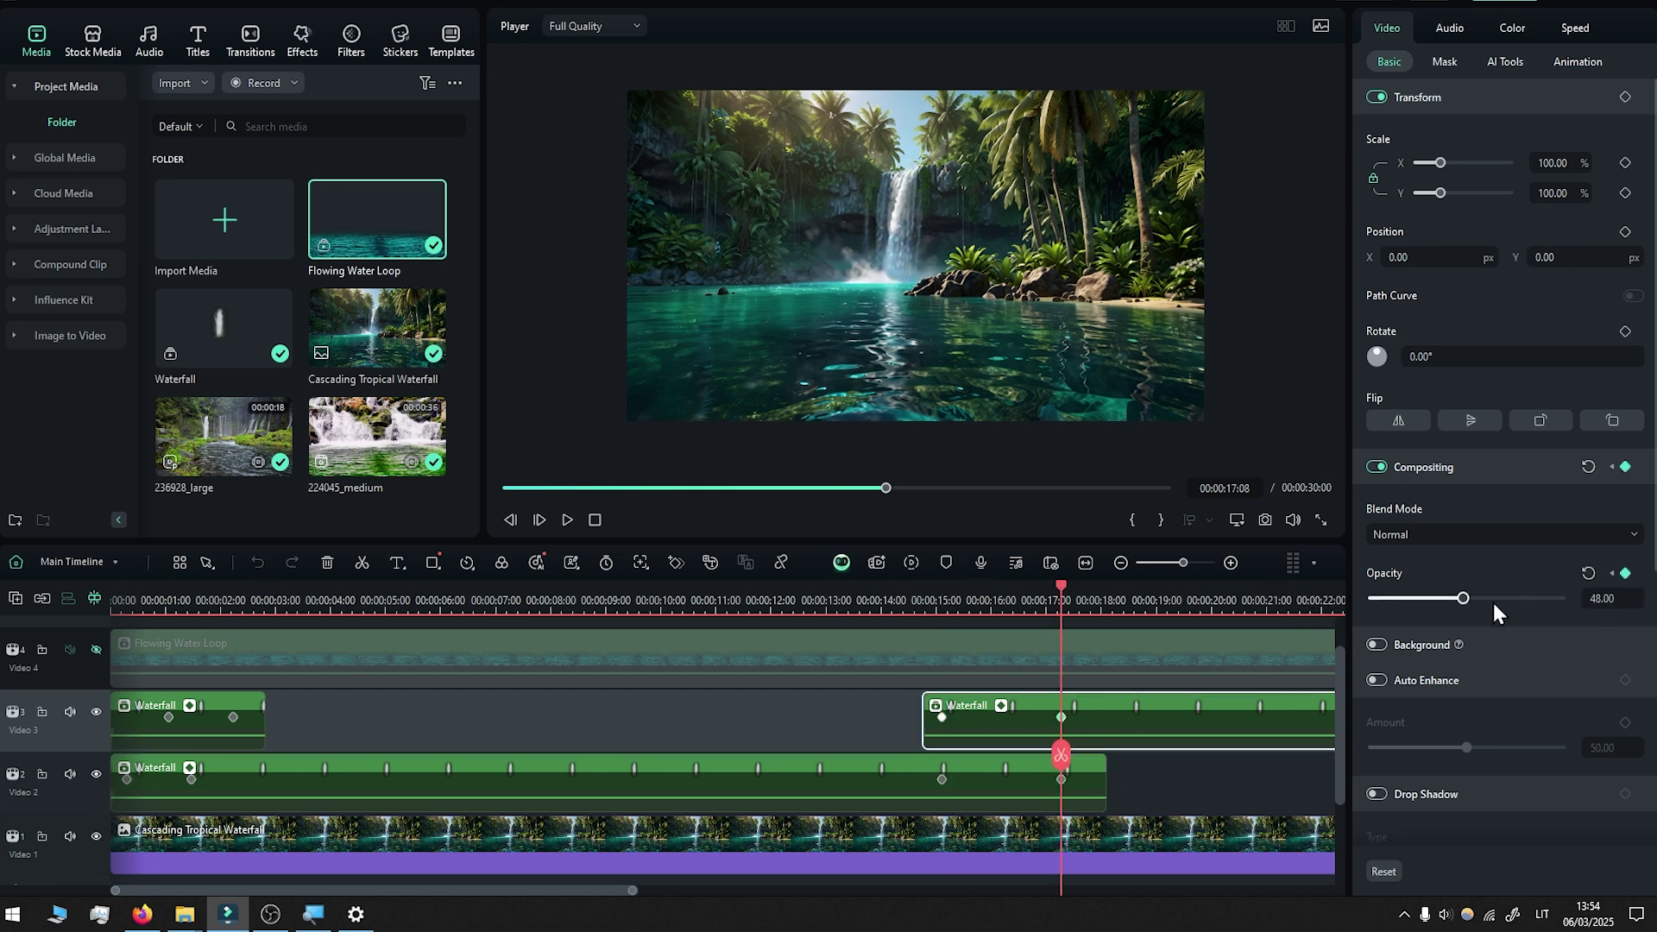
pyautogui.moveTo(1493, 603); pyautogui.dragTo(1564, 598)
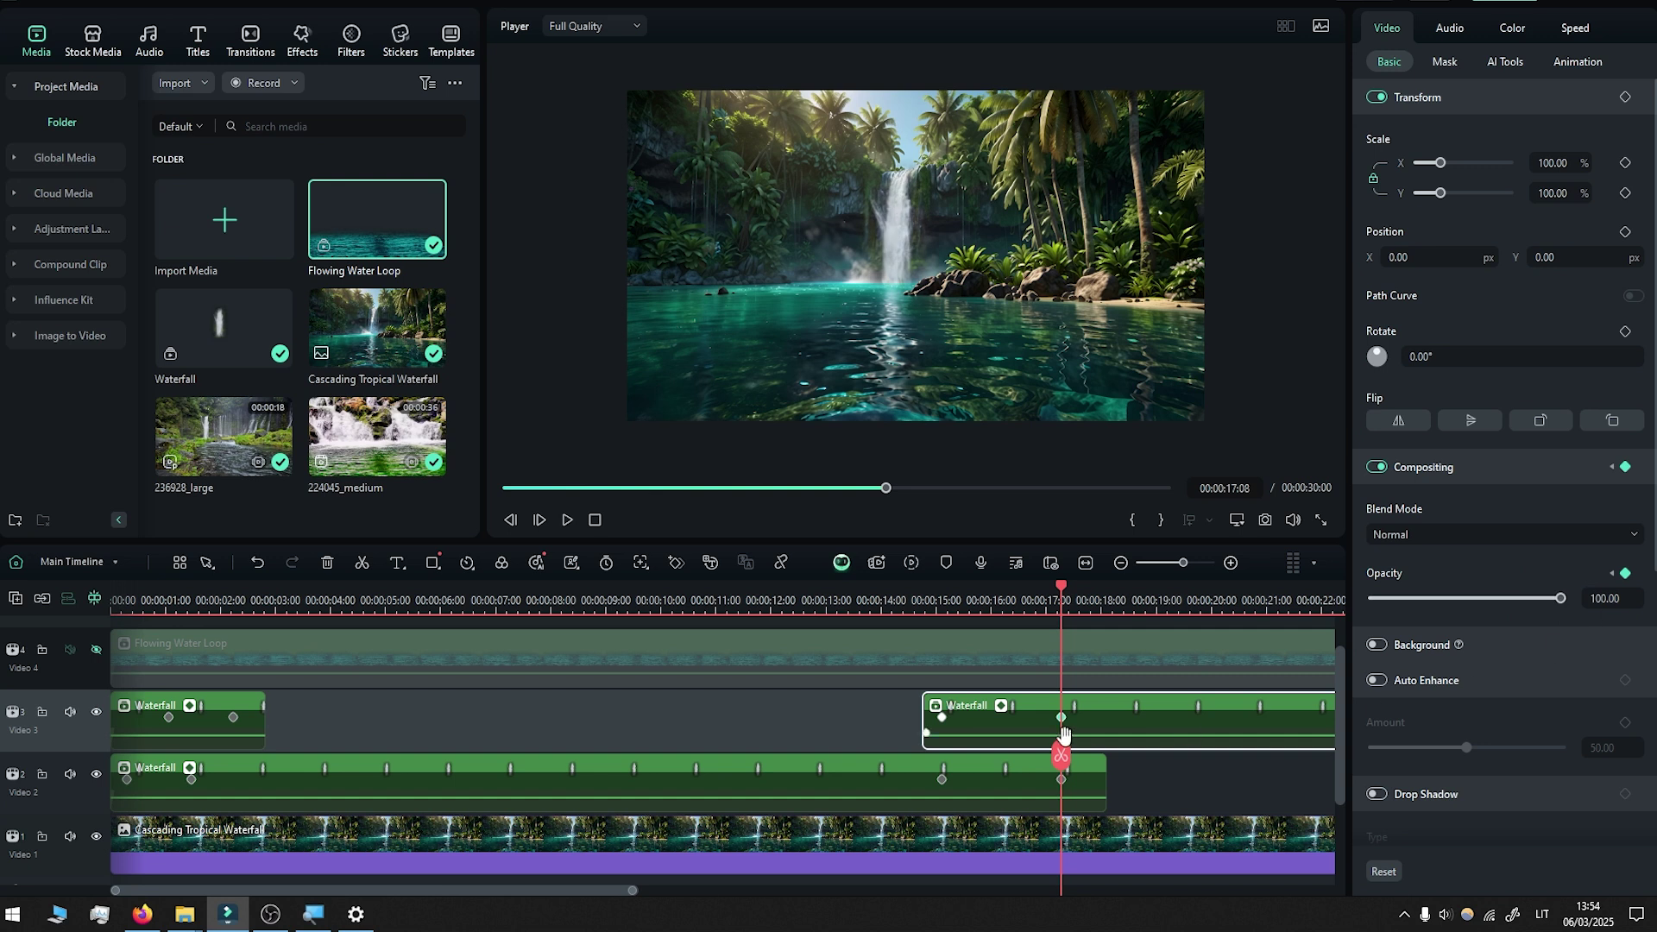
# Move a Video 2 fade keyframe later and preview the 15–17 second crossfade.
pyautogui.click(964, 595)
pyautogui.hotkey('ctrl', '-')
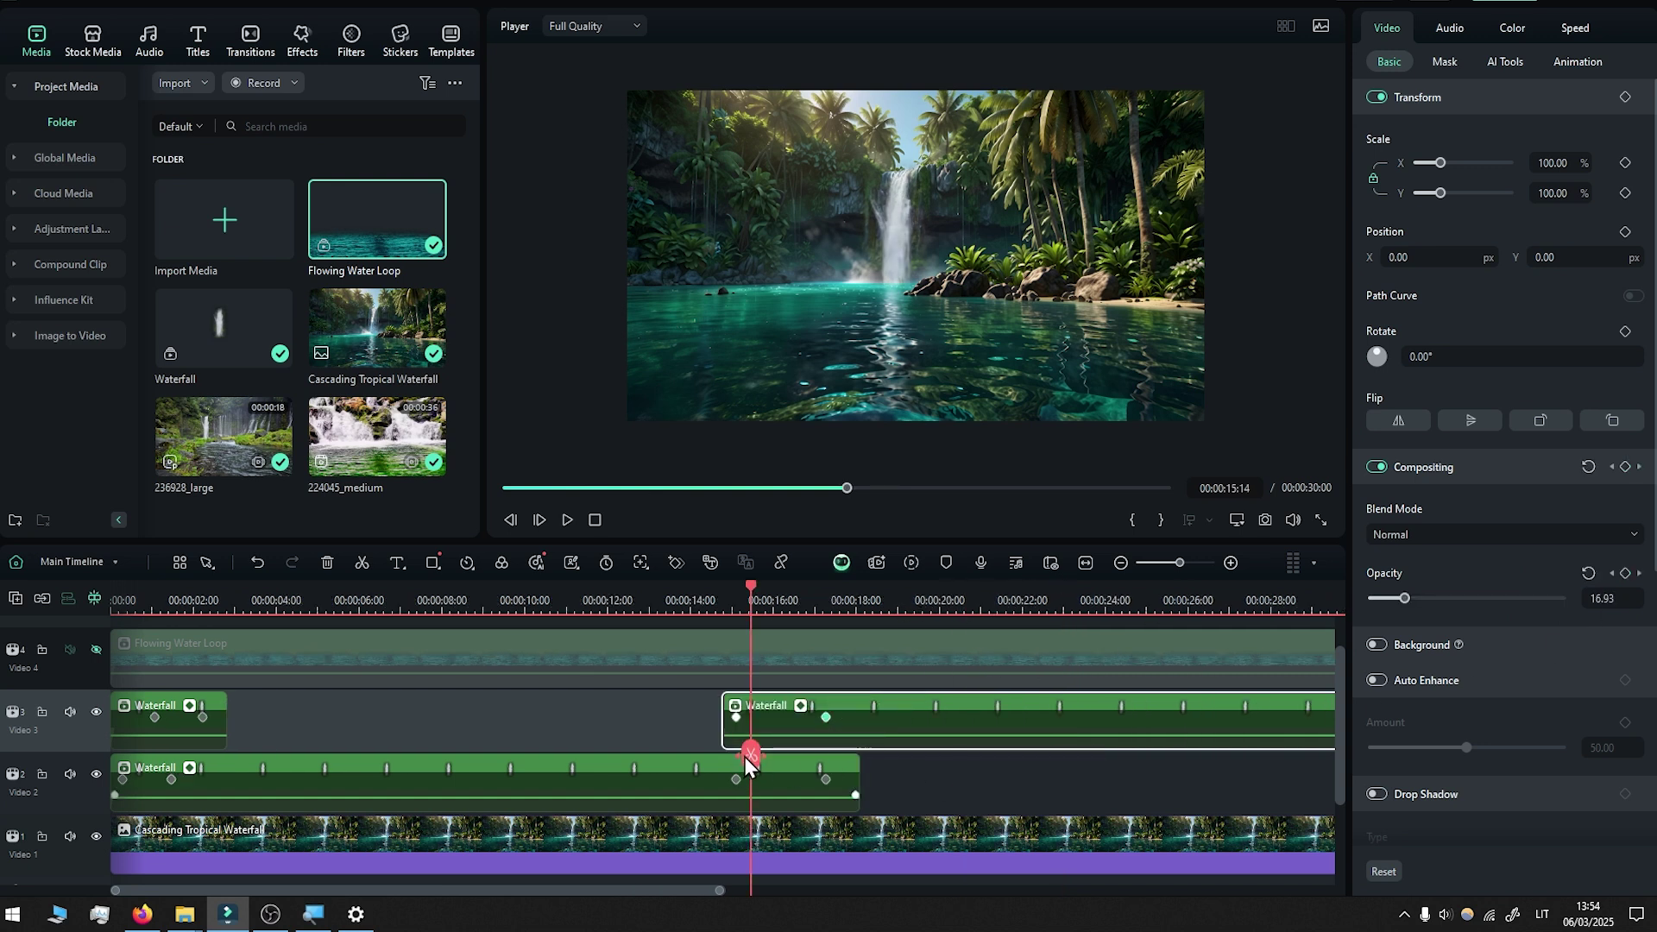
pyautogui.press('space')
pyautogui.moveTo(737, 780)
pyautogui.mouseDown()
pyautogui.moveTo(777, 781)
pyautogui.moveTo(739, 765)
pyautogui.mouseUp()
pyautogui.press('space')
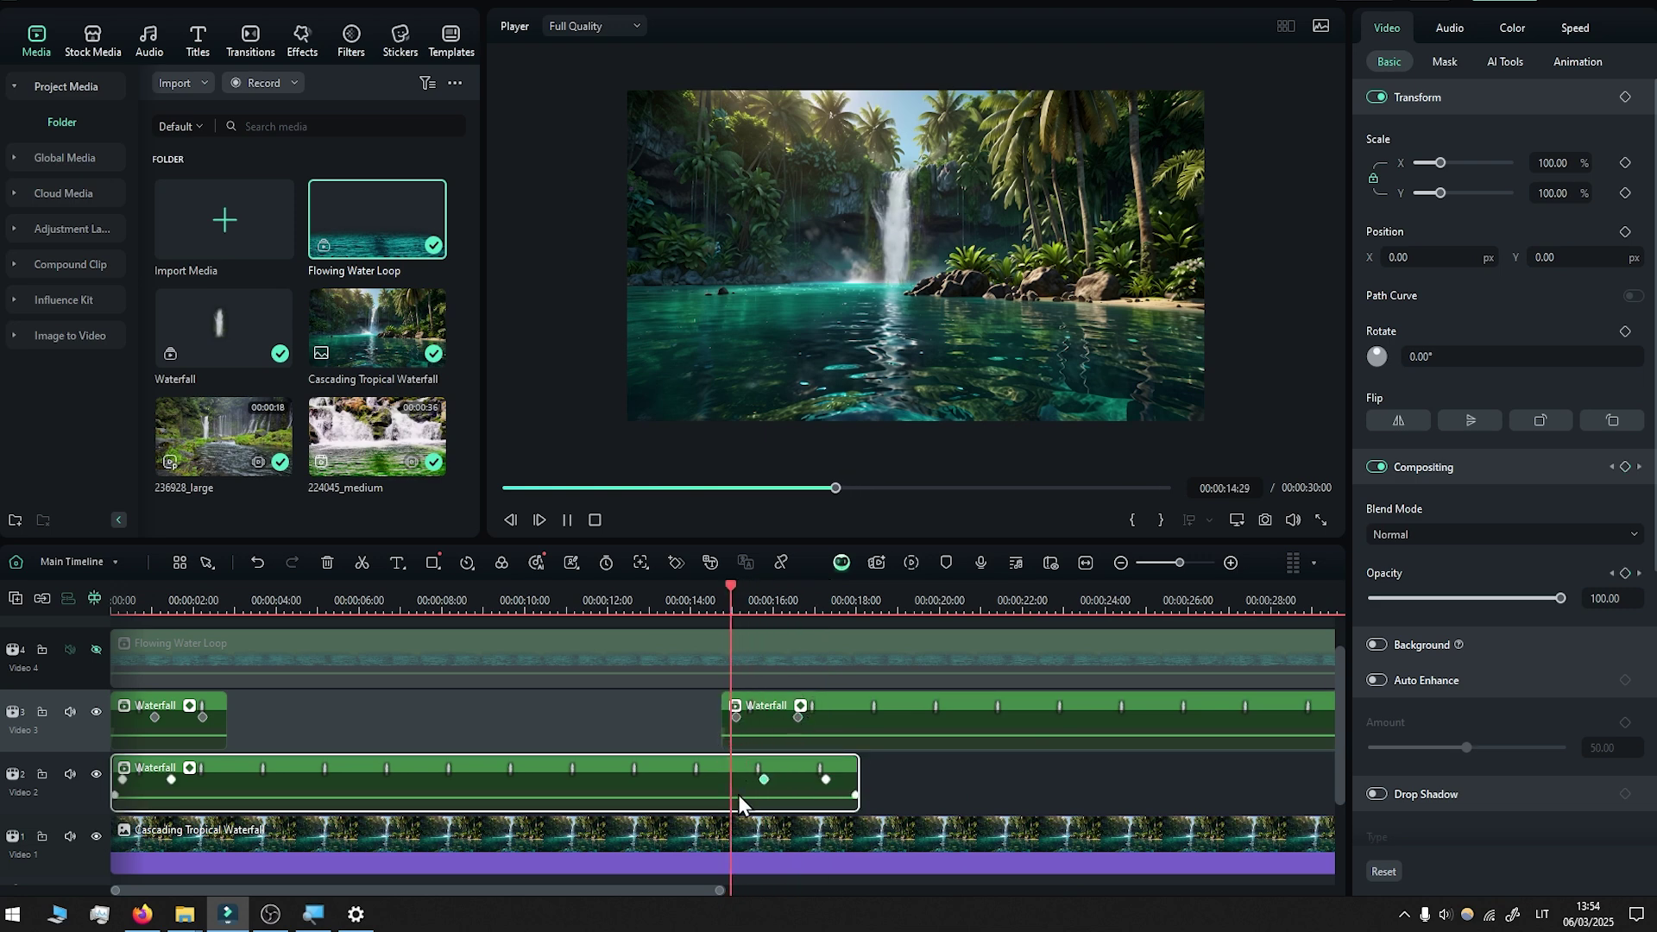
pyautogui.press('space')
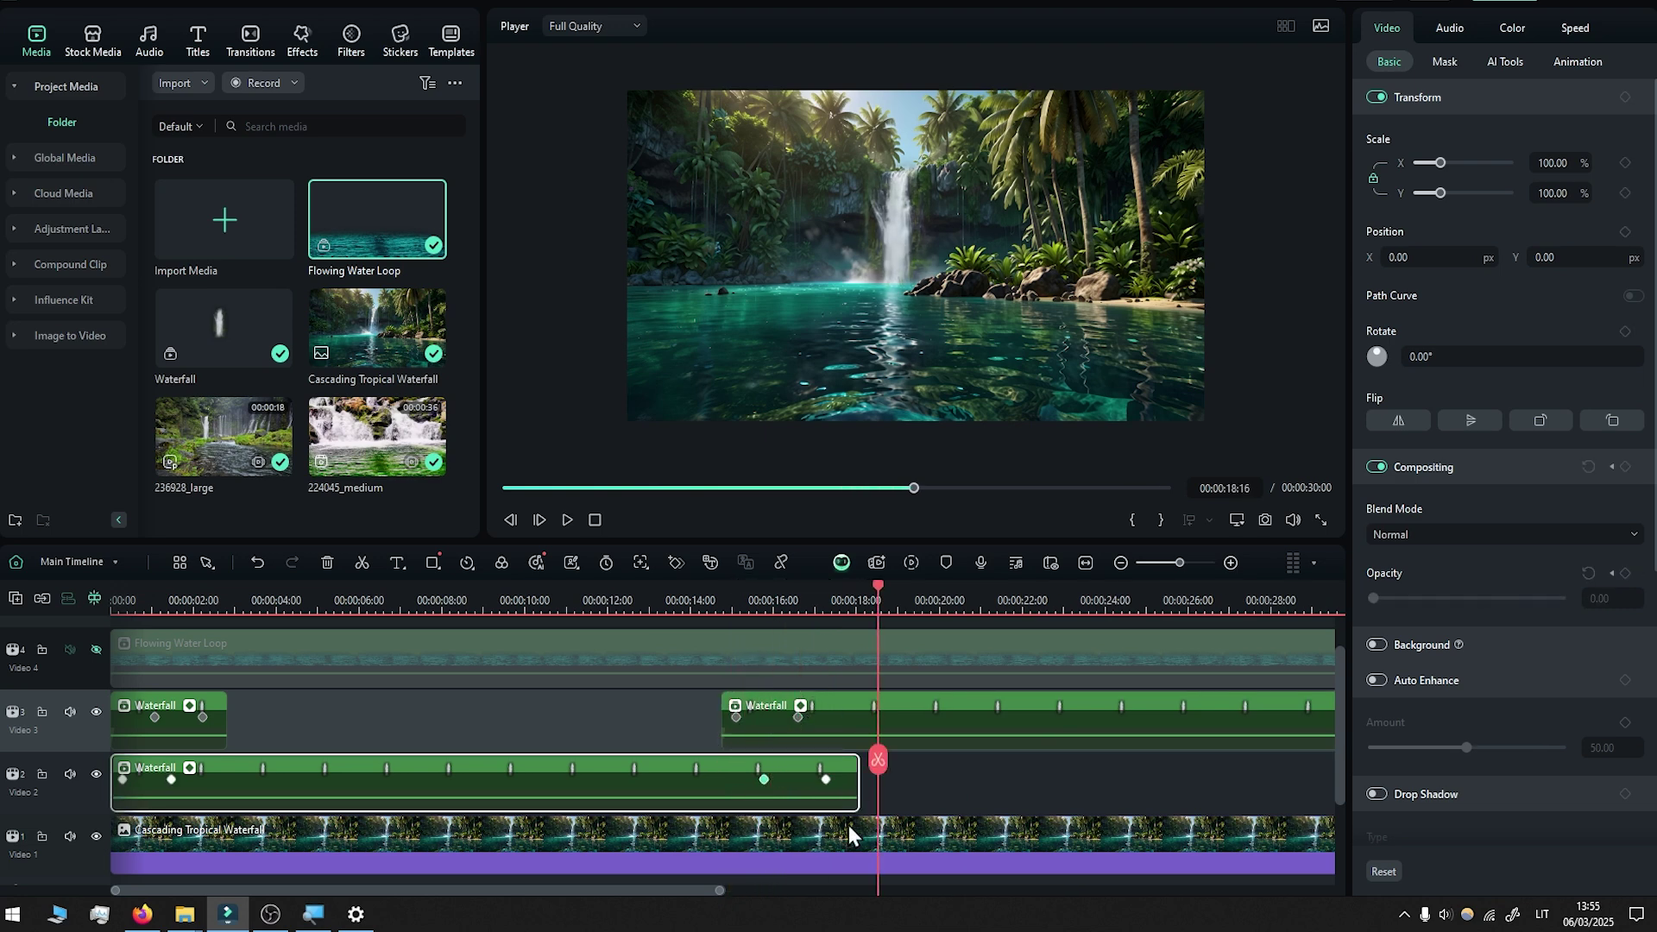
pyautogui.scroll(-2, 666, 863)
# Combine the Waterfall clips into a compound clip named 'Waterfall loop'.
pyautogui.hotkey('ctrl', 'a')
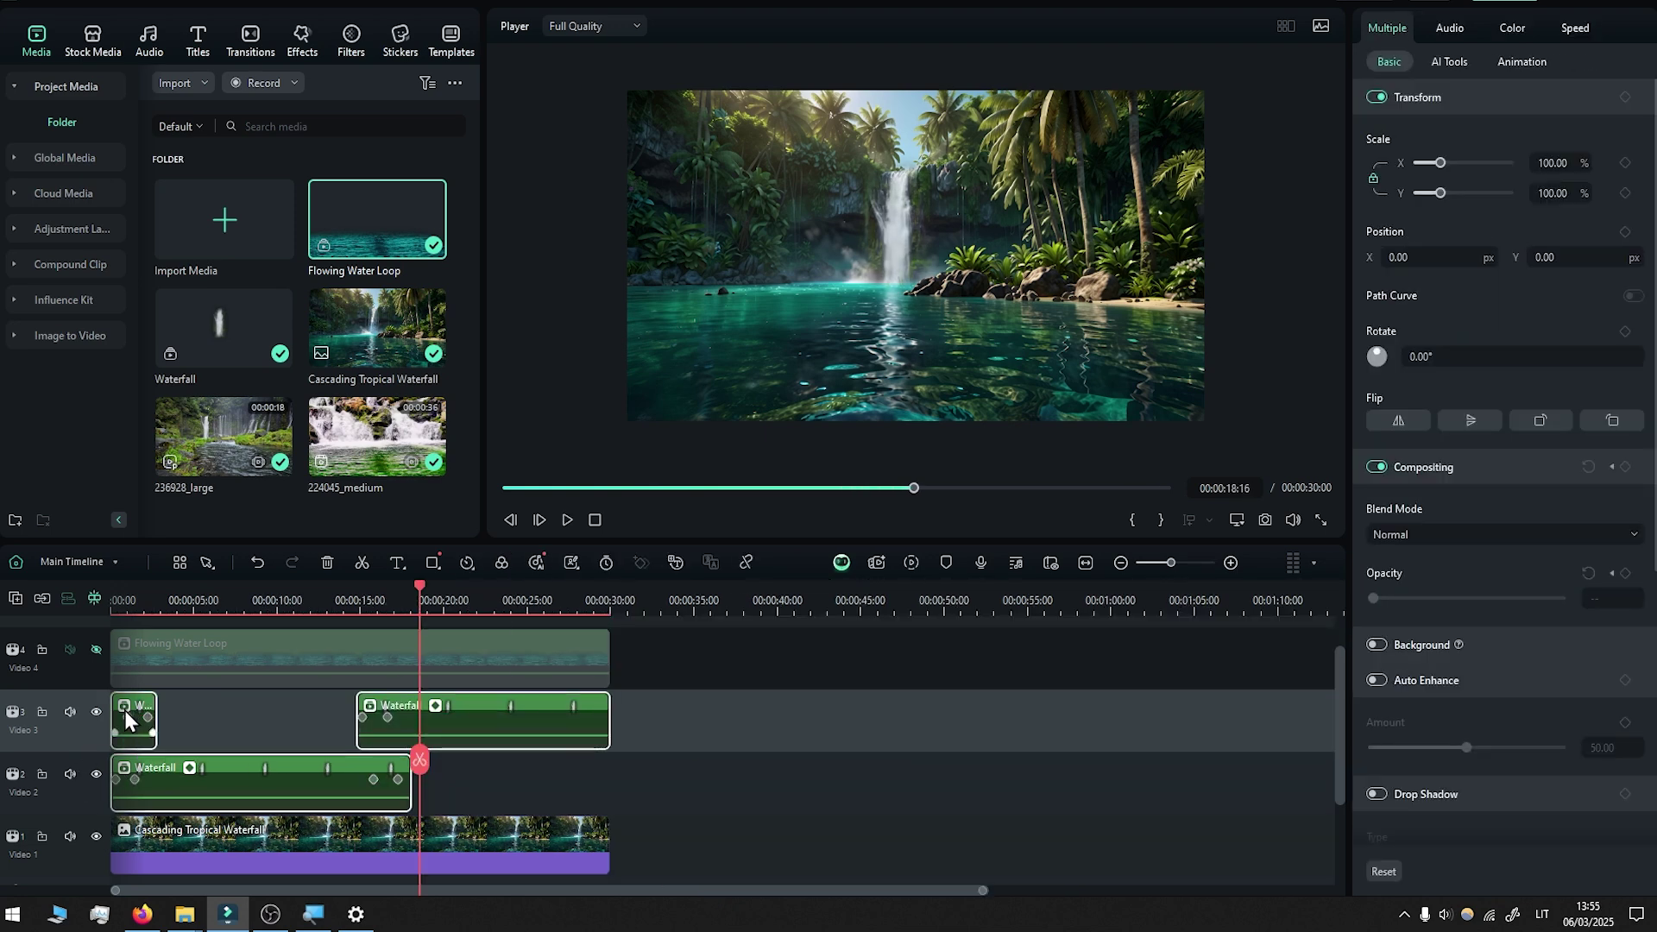
pyautogui.rightClick(124, 711)
pyautogui.click(241, 402)
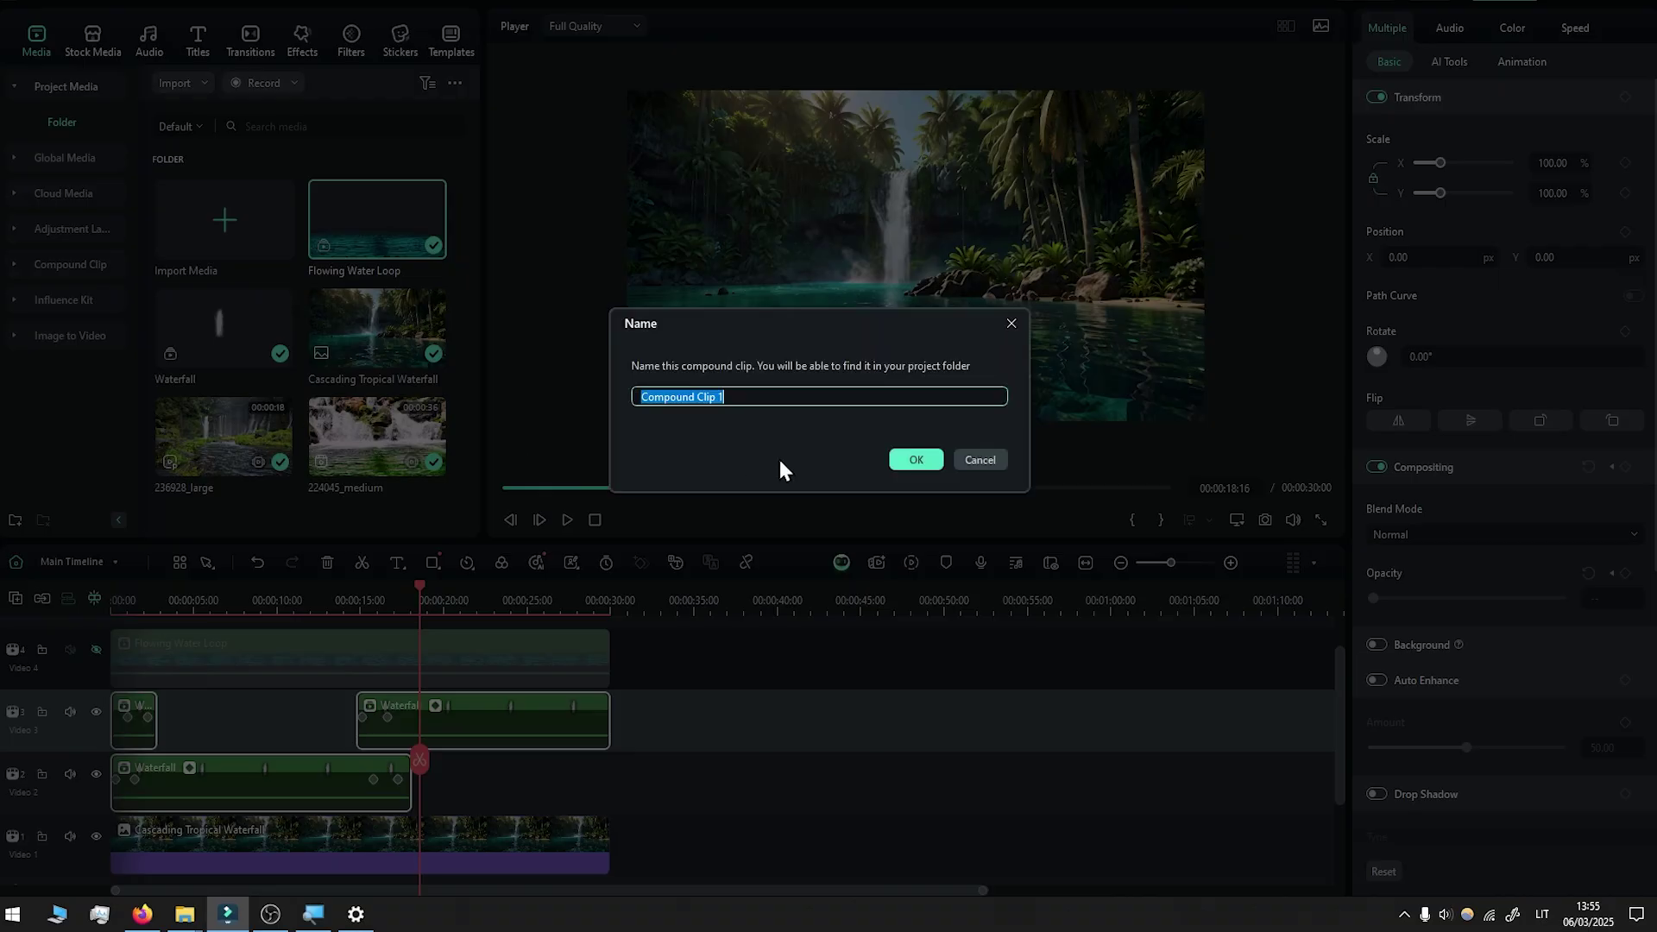
pyautogui.write('Waterfall loop')
pyautogui.press('Return')
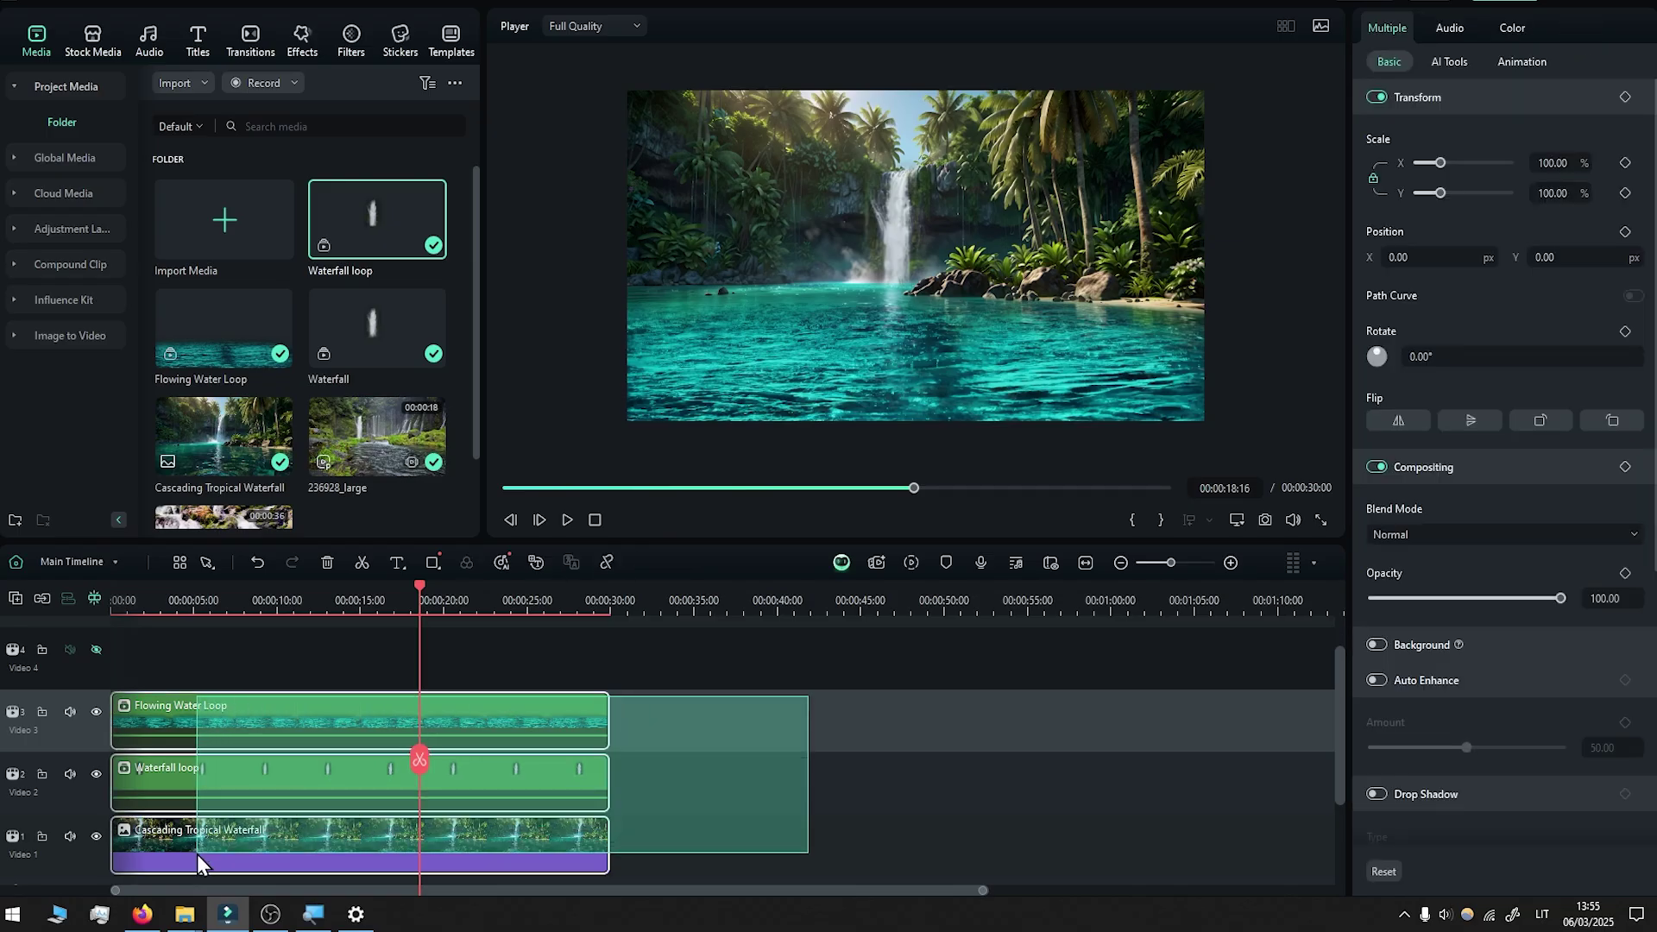
# Compound all stacked layers into 'Loop' and place a second Loop copy right after it.
pyautogui.rightClick(200, 708)
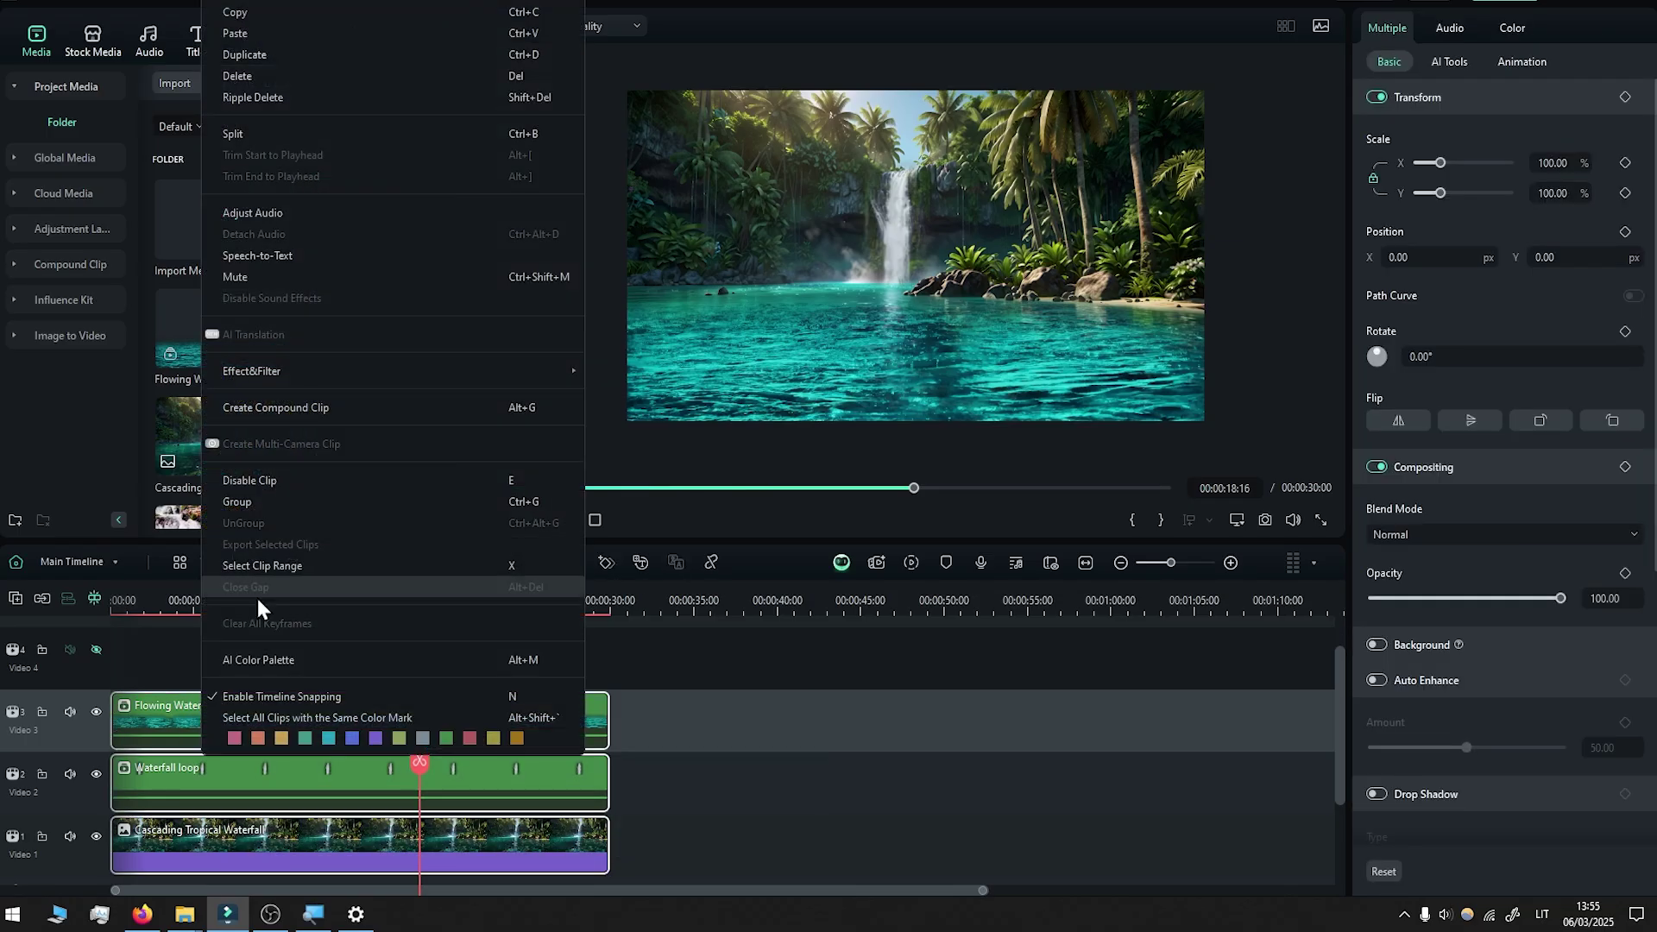
pyautogui.click(340, 161)
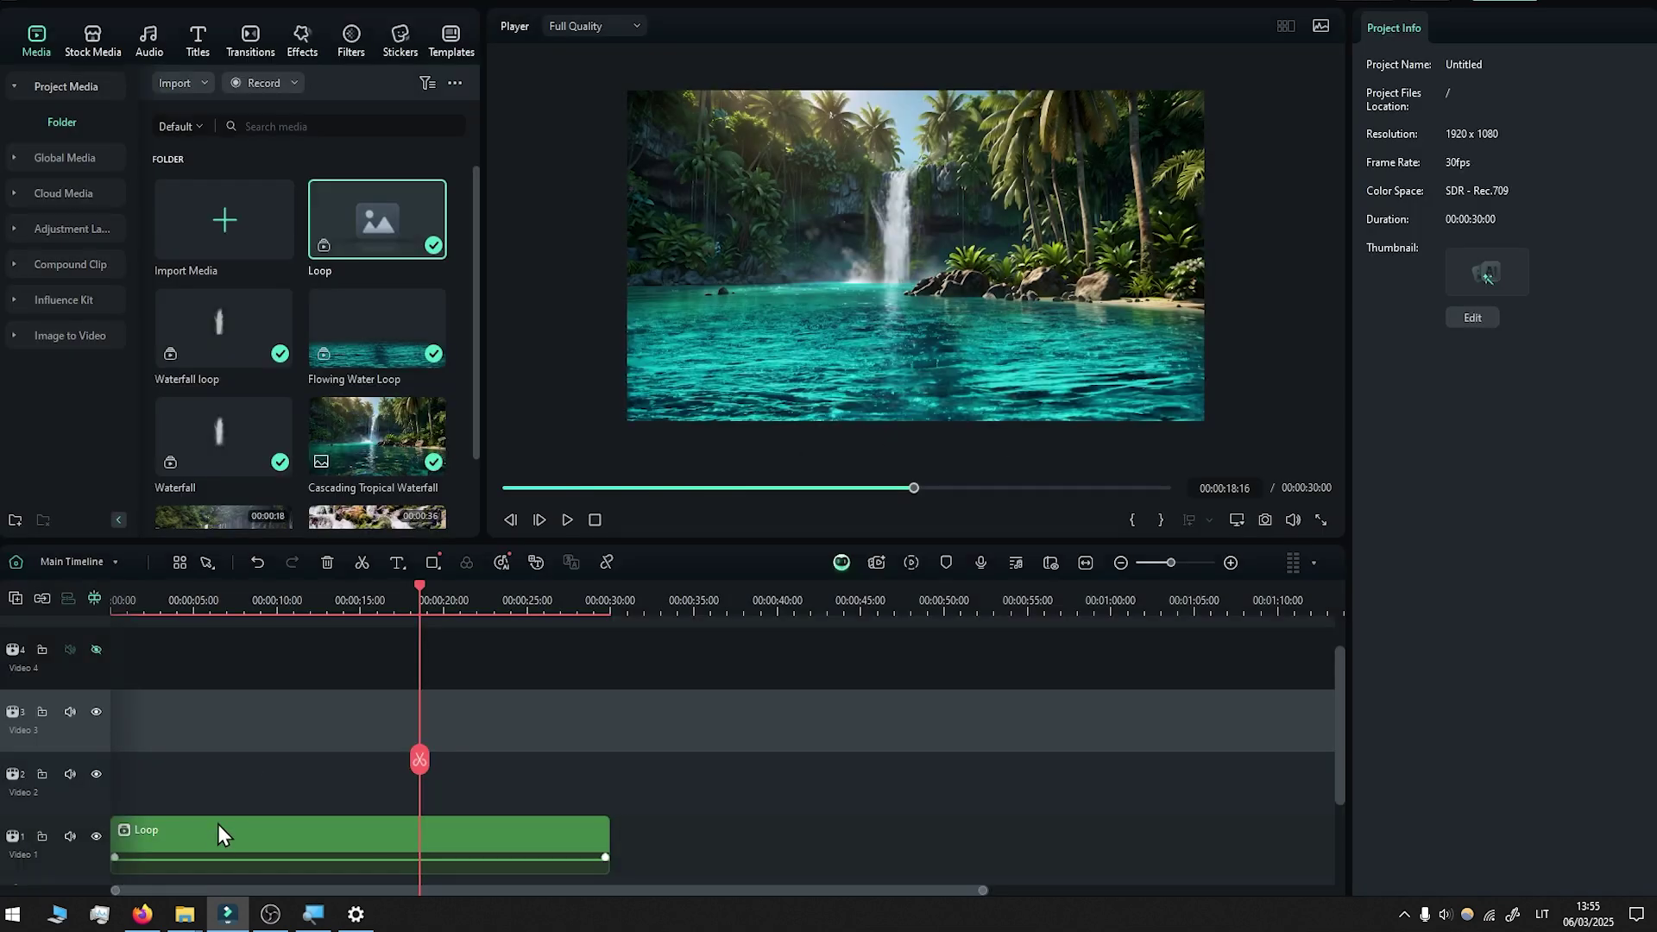
pyautogui.moveTo(298, 830); pyautogui.dragTo(697, 835)
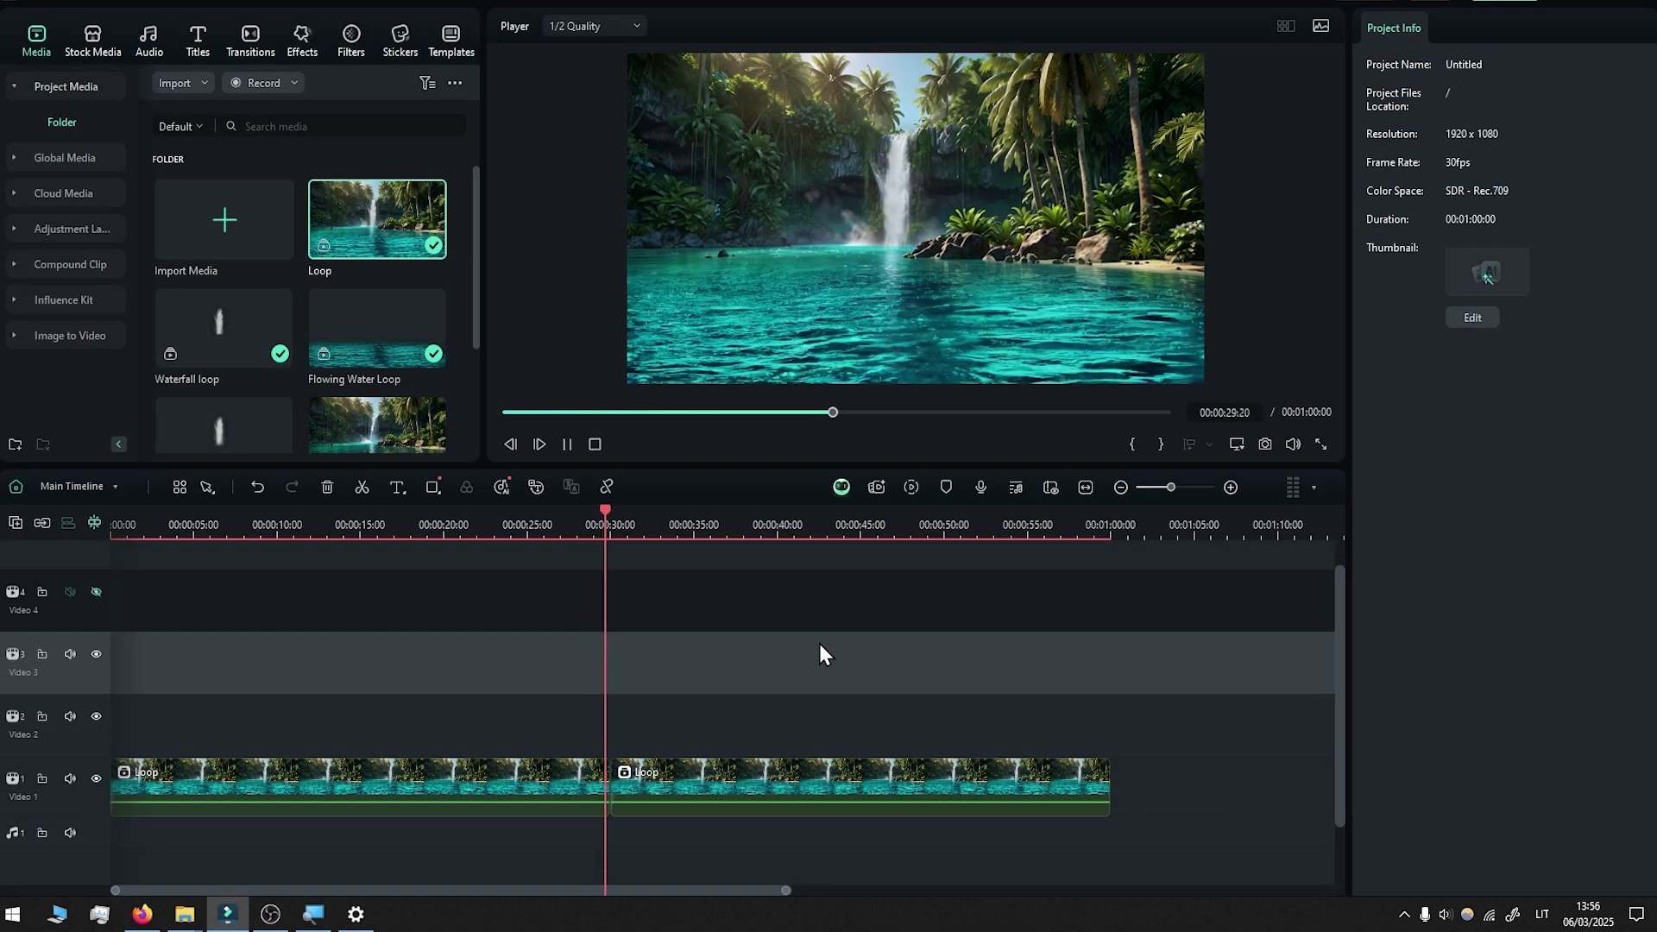
pyautogui.click(711, 828)
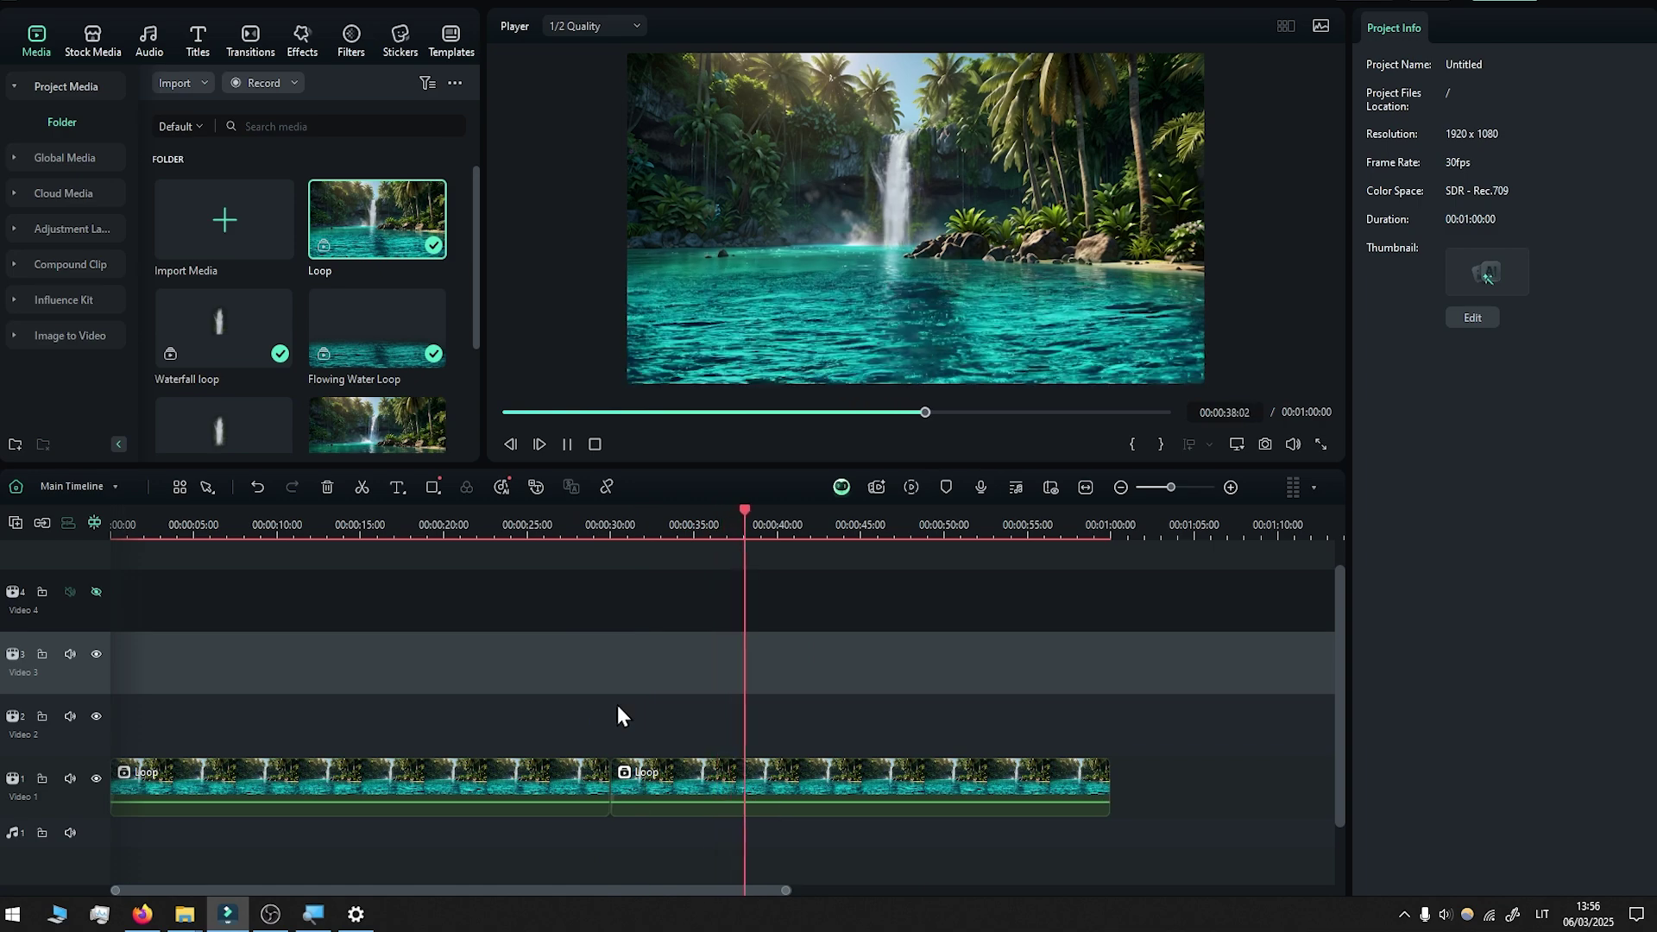